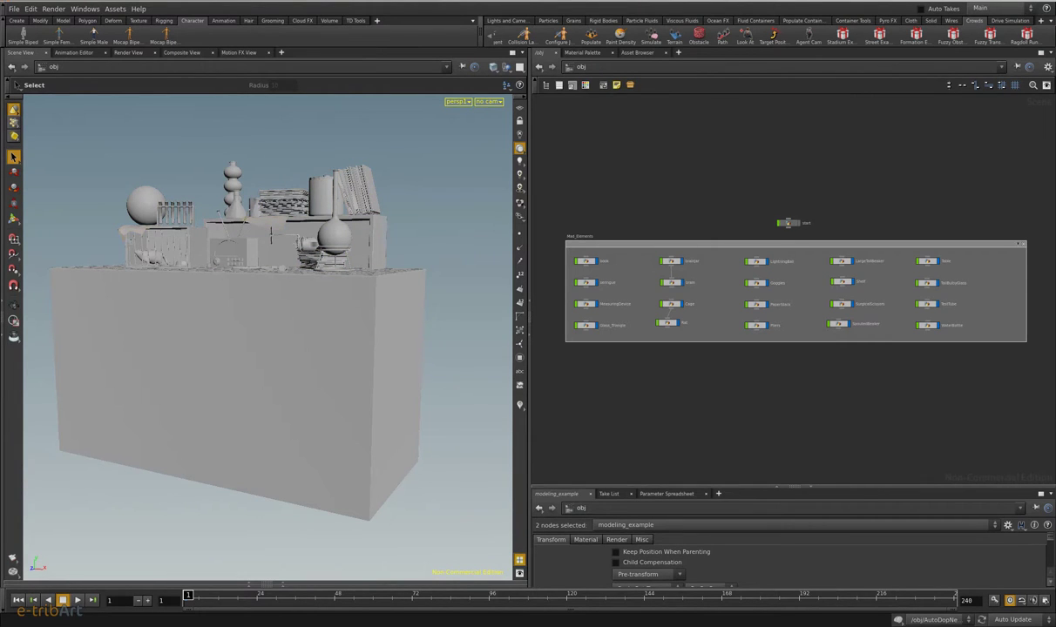
Step: Turn on viewport visualizers and bring up the Visualizers list with its Scene section
left_click(520, 407)
right_click(520, 407)
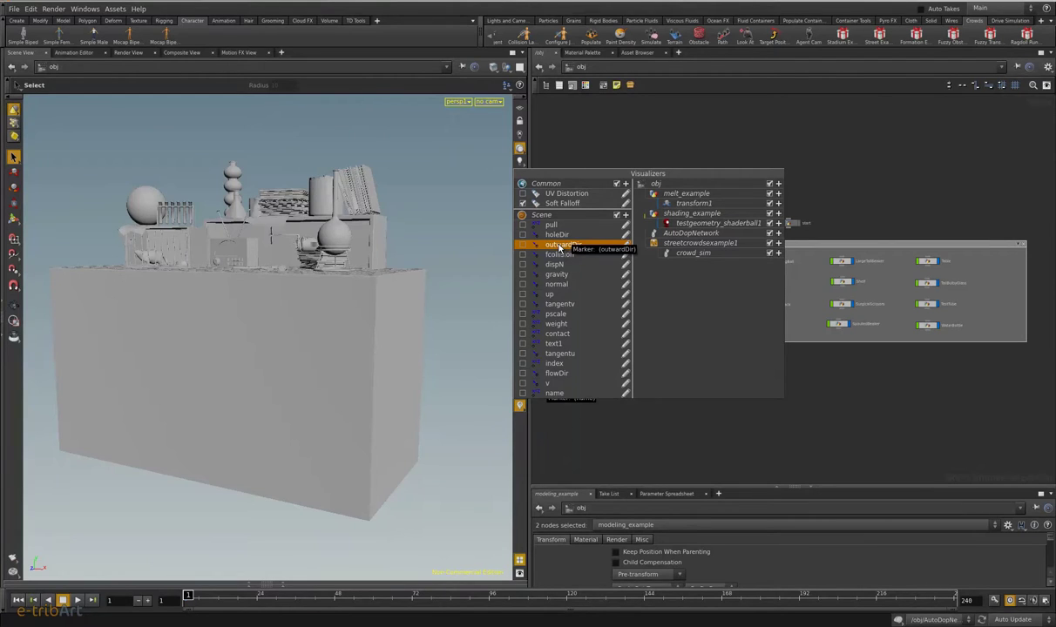
Step: Add a Tag visualizer, trying Text Only and Icon Only before settling on Text and Icon
left_click(627, 218)
left_click(610, 240)
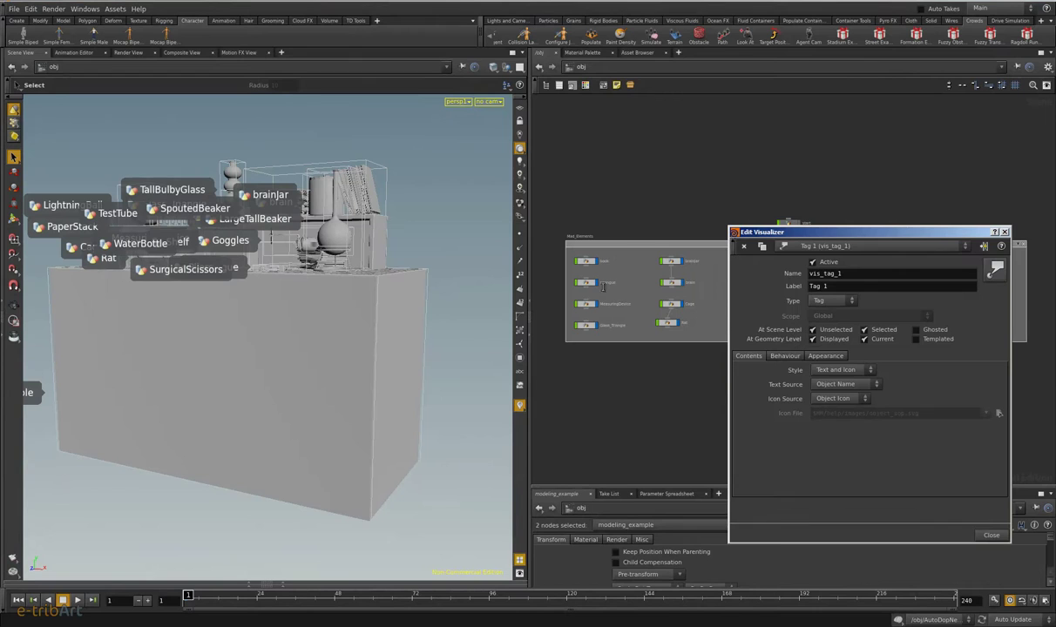
left_click_drag(766, 232, 629, 167)
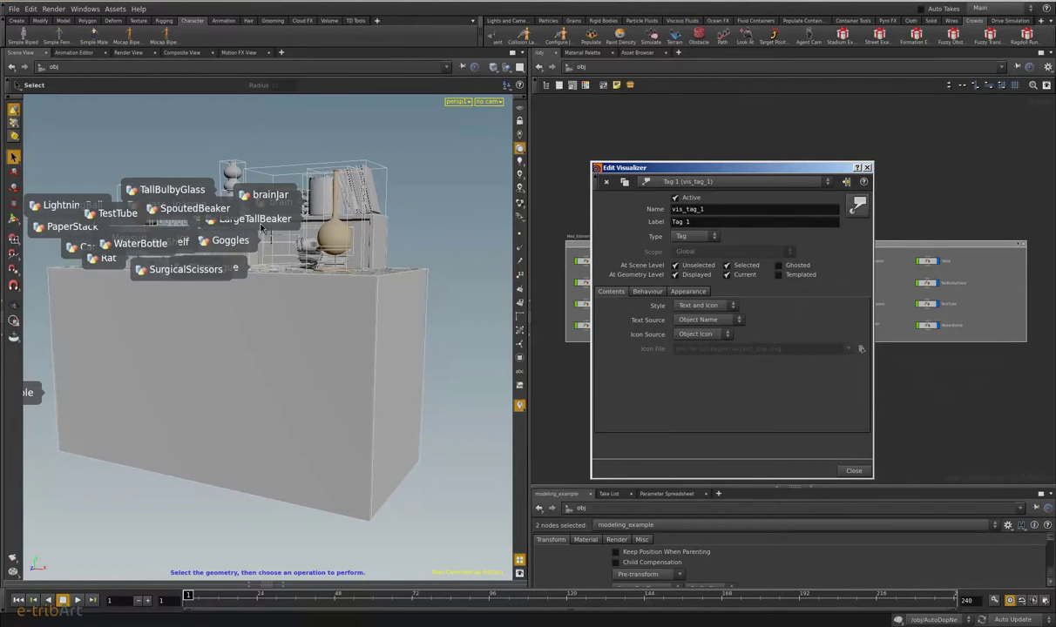
left_click(704, 305)
left_click(704, 306)
left_click(704, 305)
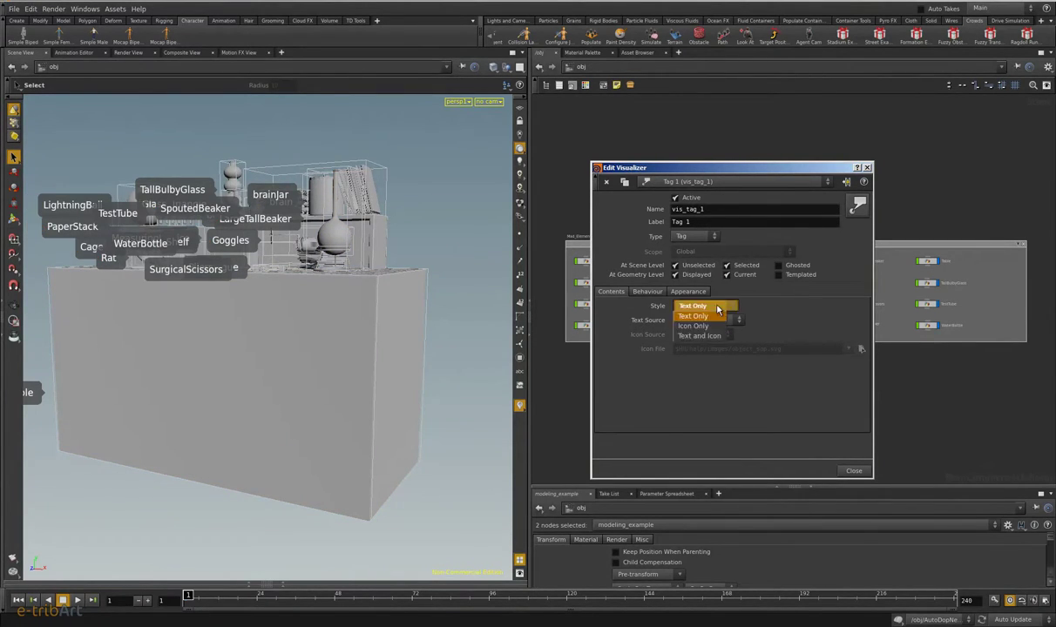
left_click(710, 325)
left_click(704, 305)
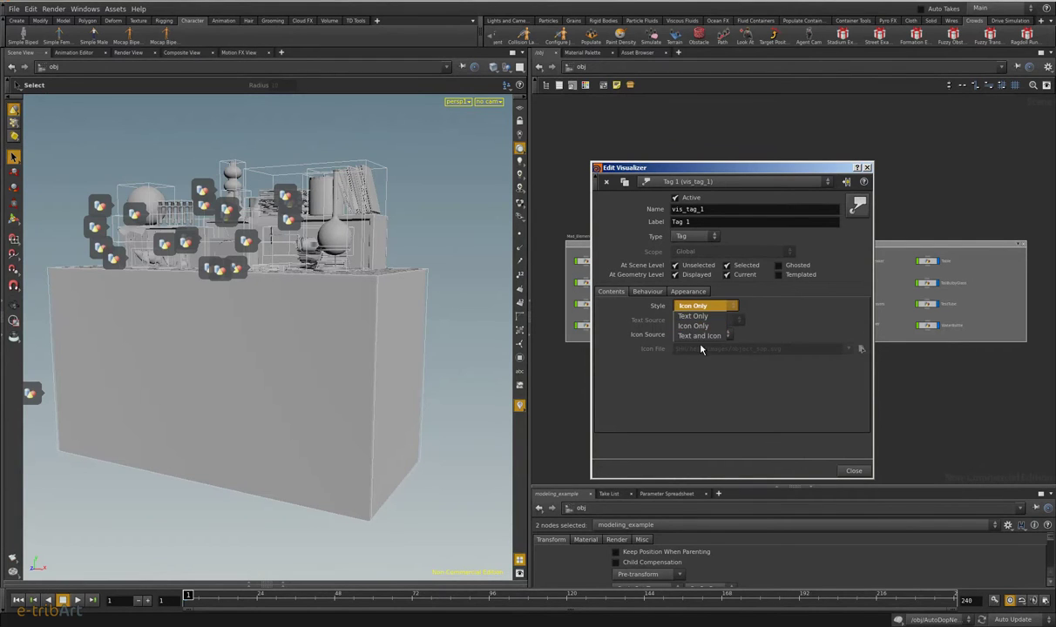
left_click(708, 335)
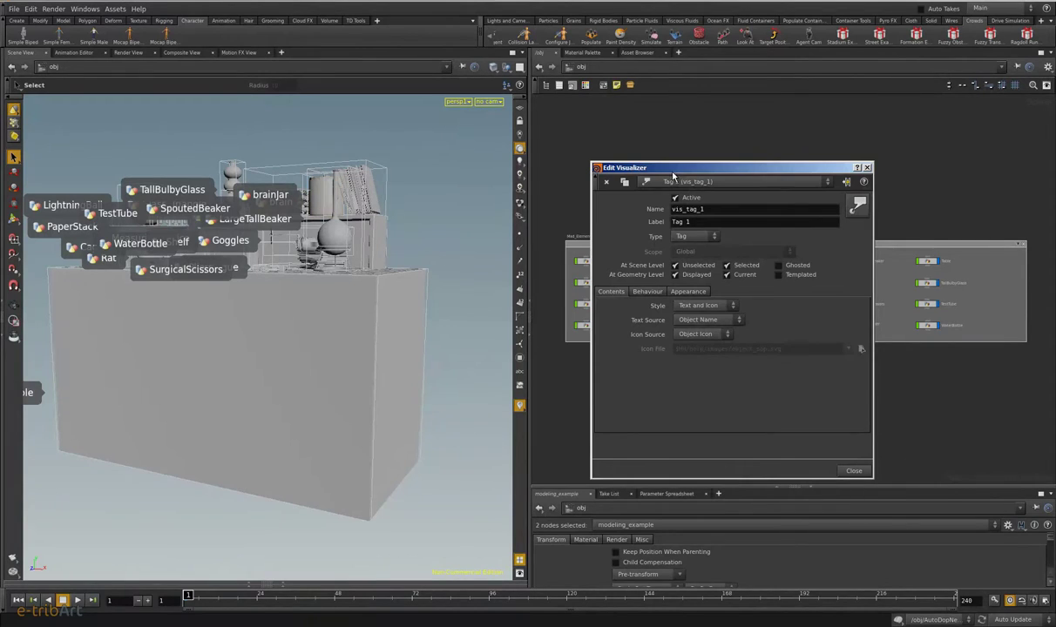
Step: Enable Keep Tag In Viewport and Show Icon Only under Behaviour, then close the settings
left_click_drag(640, 168, 600, 356)
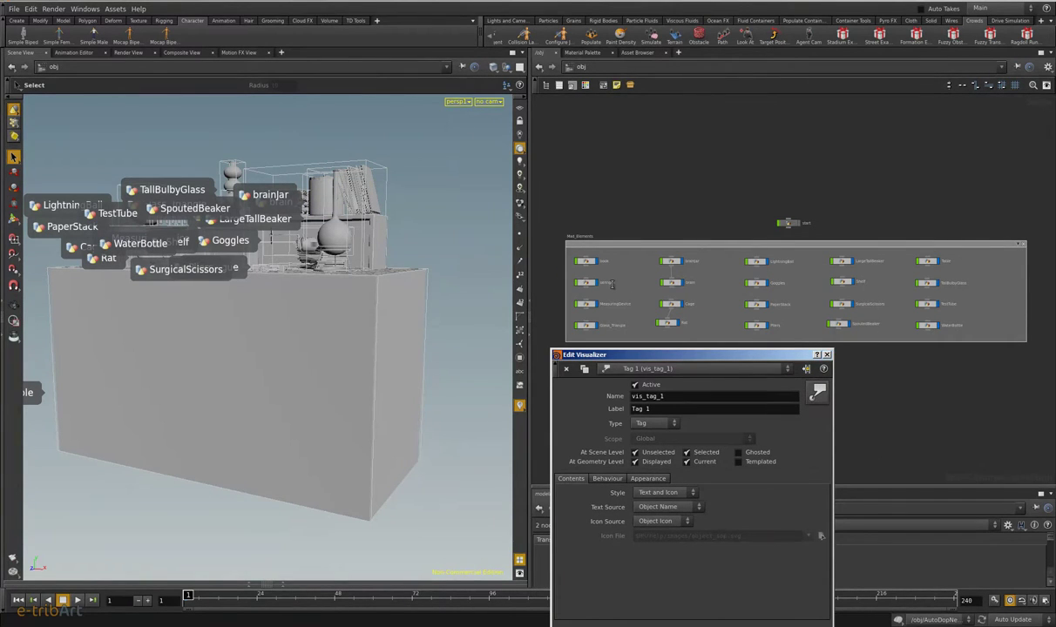
left_click_drag(689, 357, 709, 253)
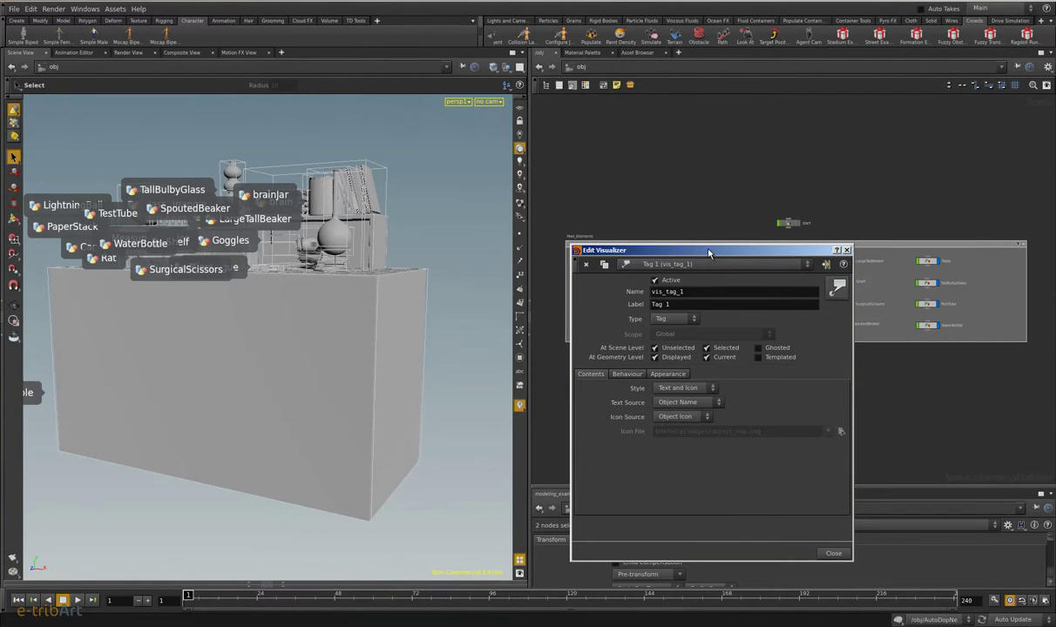
left_click(626, 375)
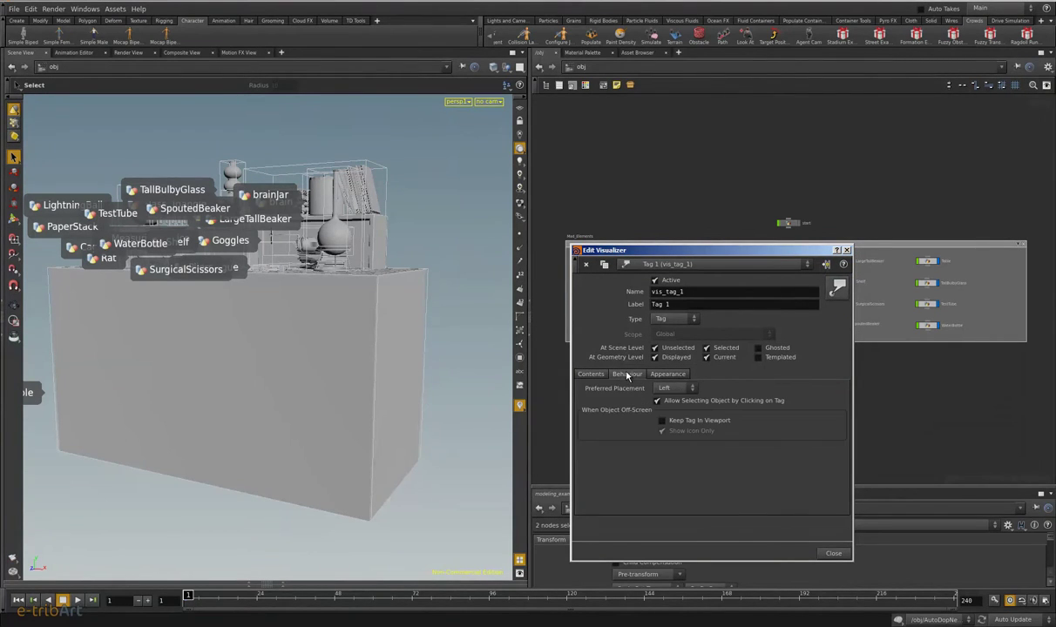
left_click(663, 423)
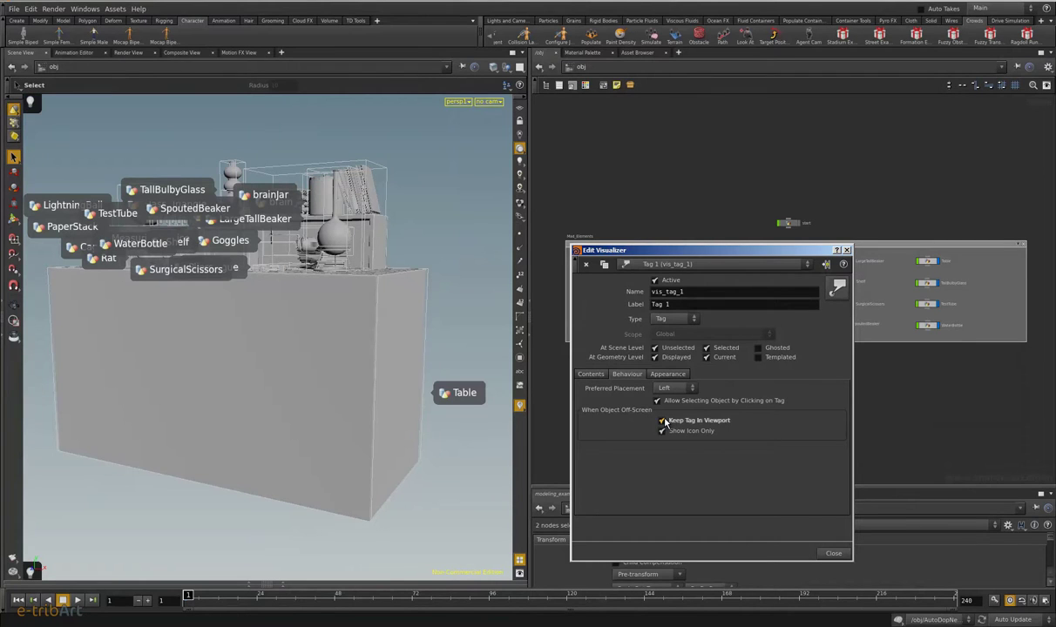
left_click(663, 424)
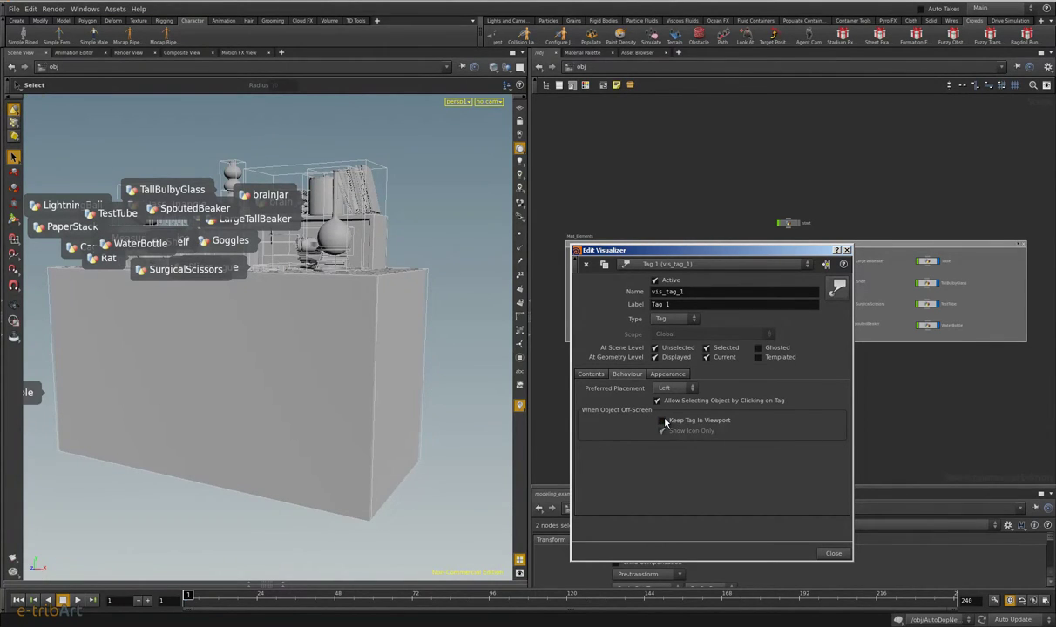
left_click(664, 424)
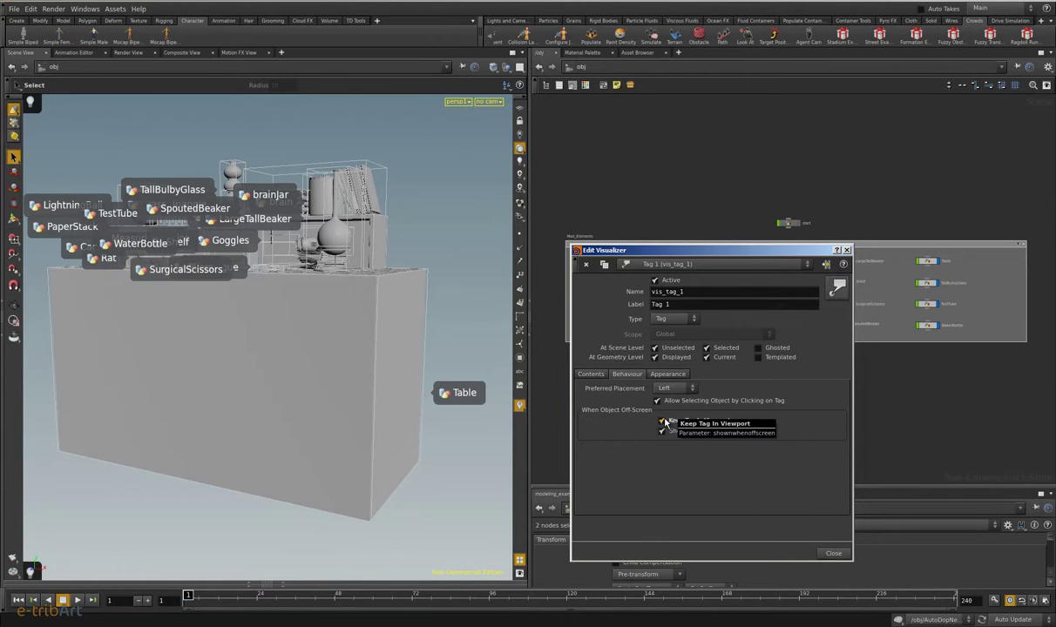
left_click(661, 430)
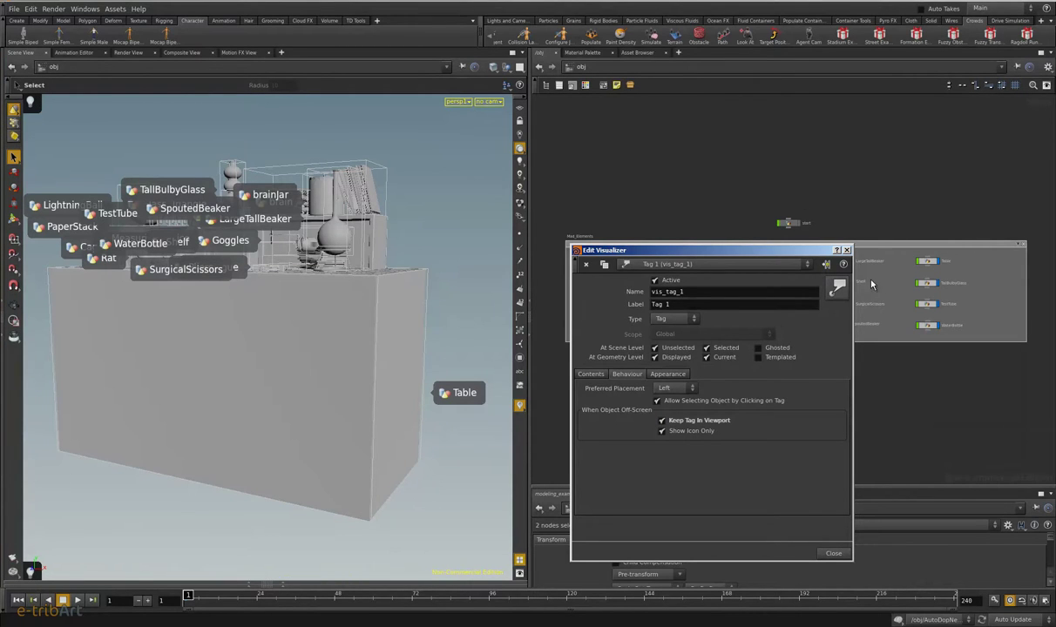
key("Escape")
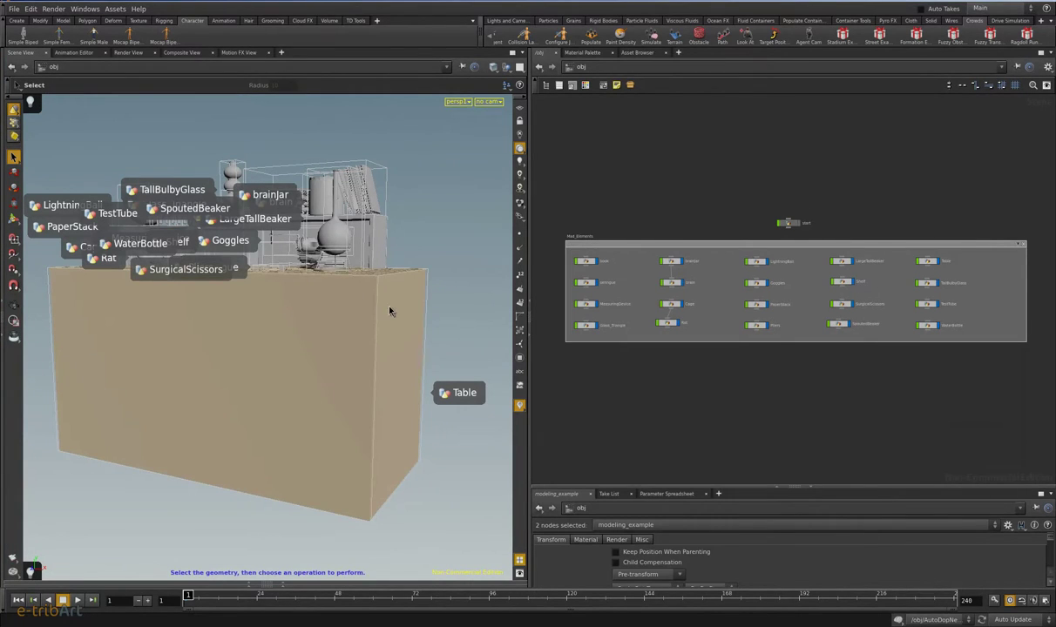
Step: Tumble and pan the lab scene to confirm off-screen tags stay pinned at the viewport edge
key("Escape")
mouse_move(335, 315)
left_mouse_down()
mouse_move(278, 302)
mouse_move(302, 309)
mouse_move(271, 318)
mouse_move(280, 314)
mouse_move(285, 328)
mouse_move(270, 310)
mouse_move(318, 300)
mouse_move(405, 320)
mouse_move(387, 308)
mouse_move(426, 304)
left_mouse_up()
key("s")
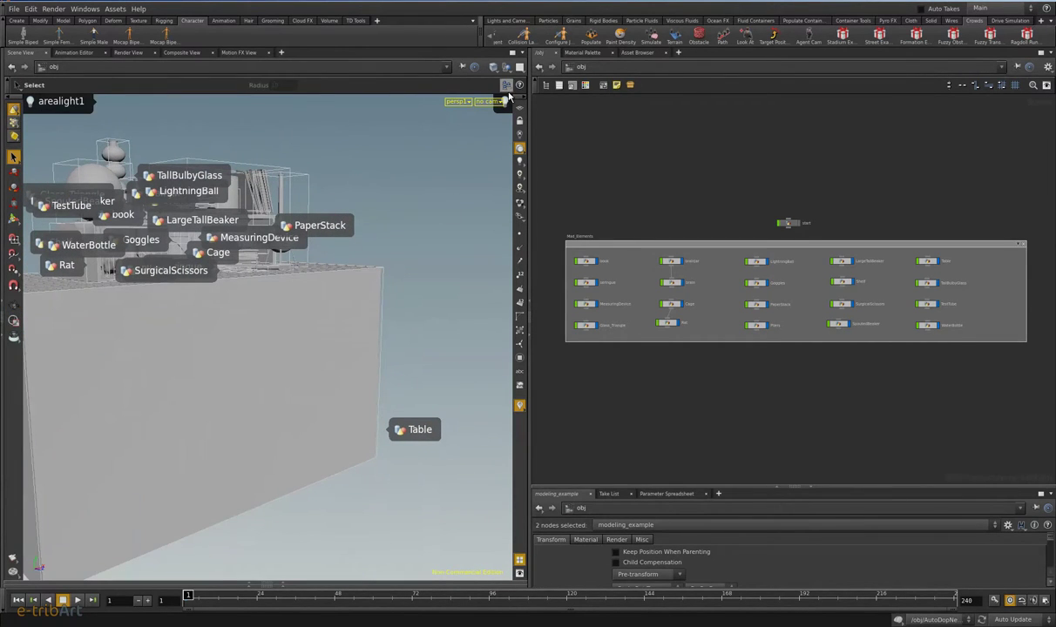
key("Escape")
mouse_move(410, 234)
middle_mouse_down()
mouse_move(150, 286)
mouse_move(203, 280)
mouse_move(179, 290)
mouse_move(198, 269)
middle_mouse_up()
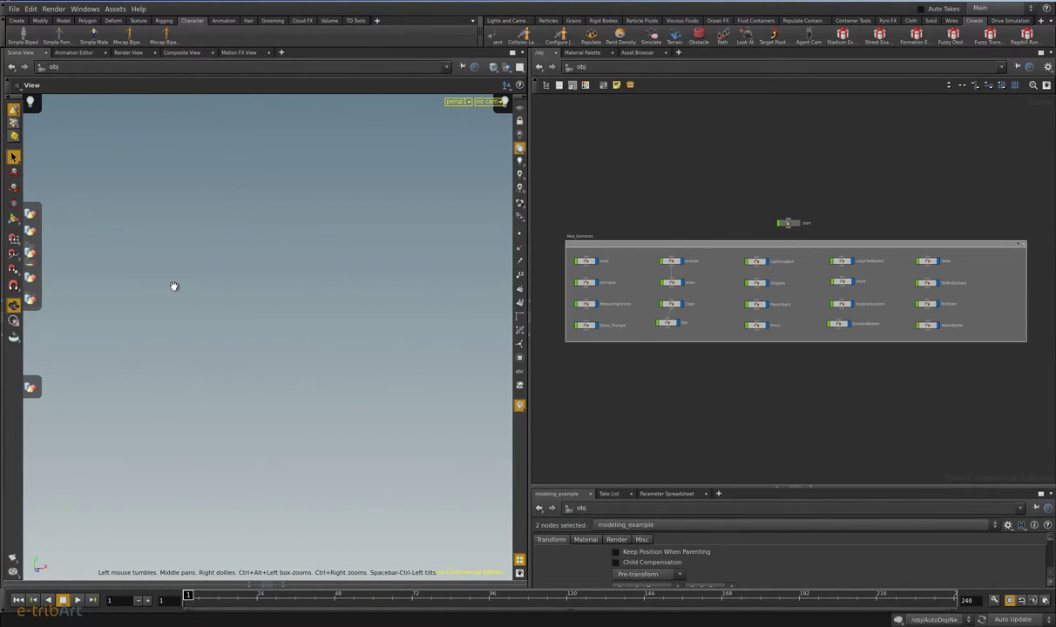
key("s")
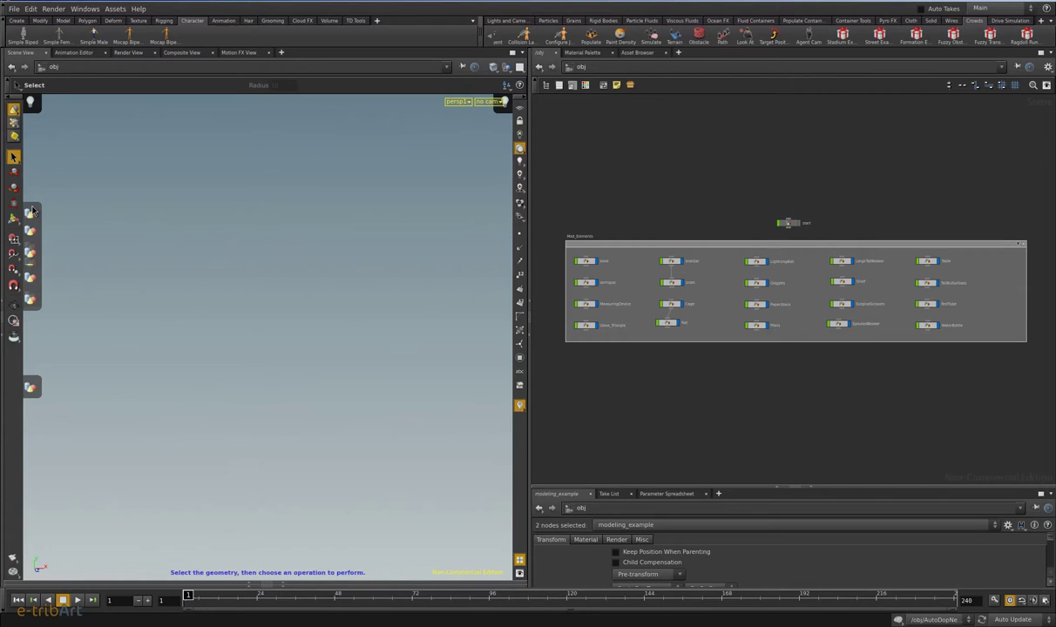
key("Escape")
mouse_move(418, 304)
left_mouse_down()
mouse_move(232, 342)
mouse_move(290, 396)
left_mouse_up()
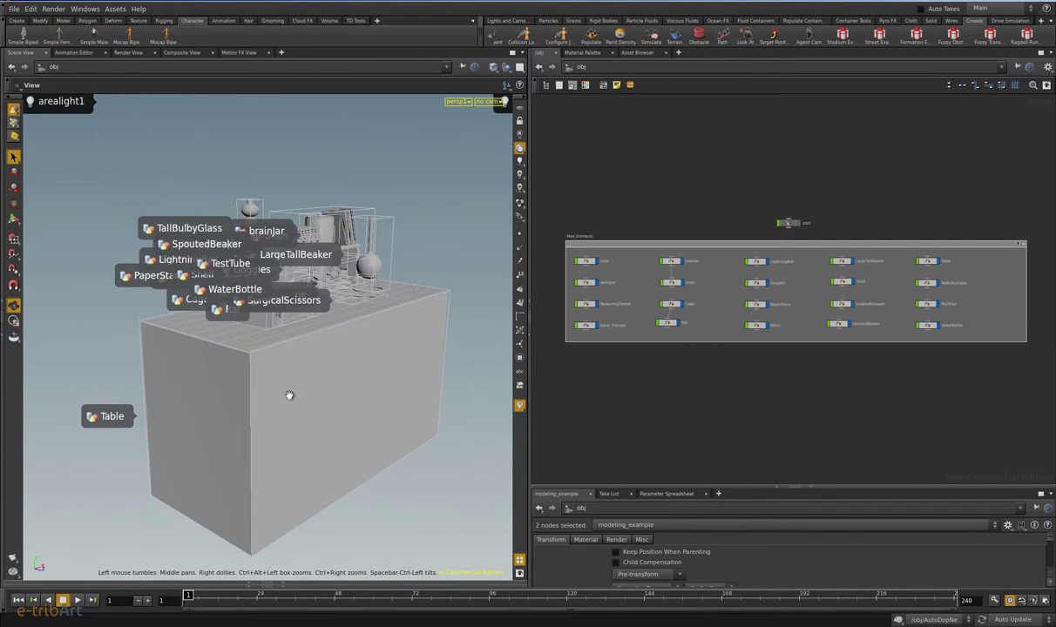
key("s")
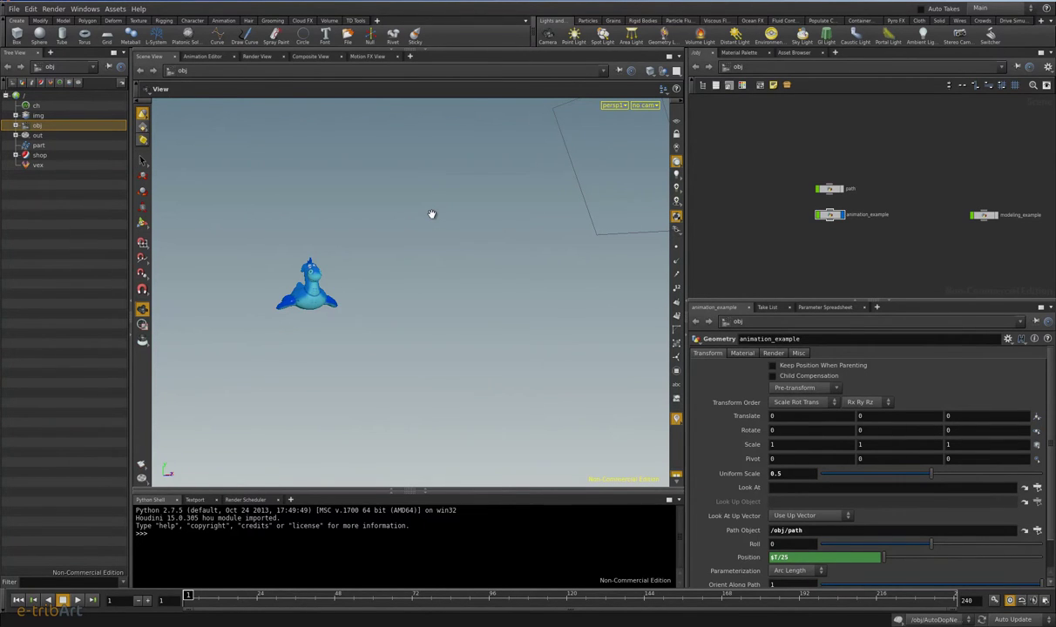
key("Tab")
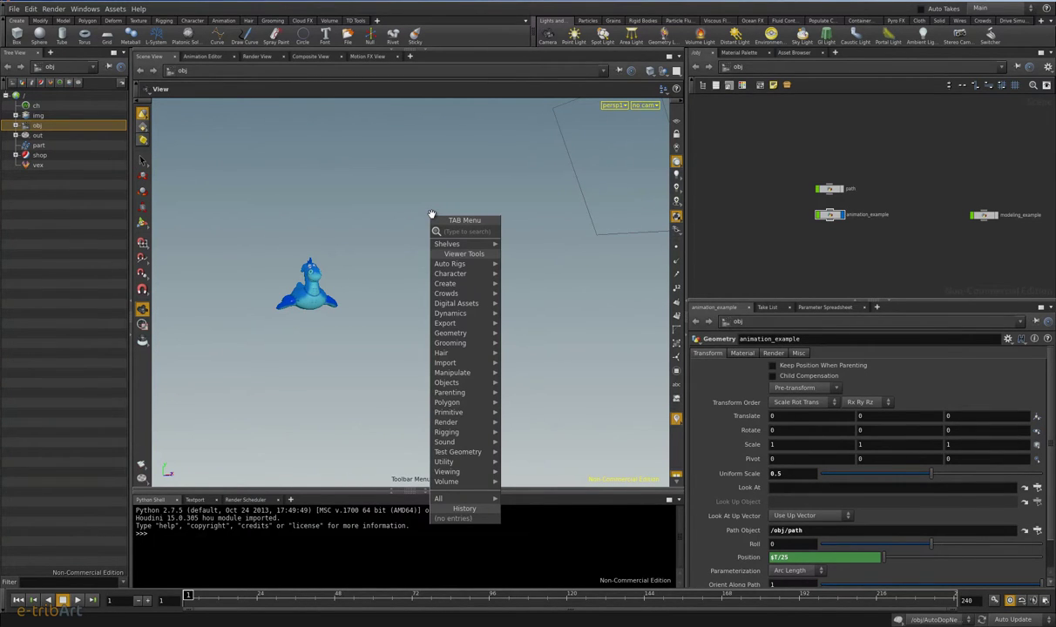
type("test")
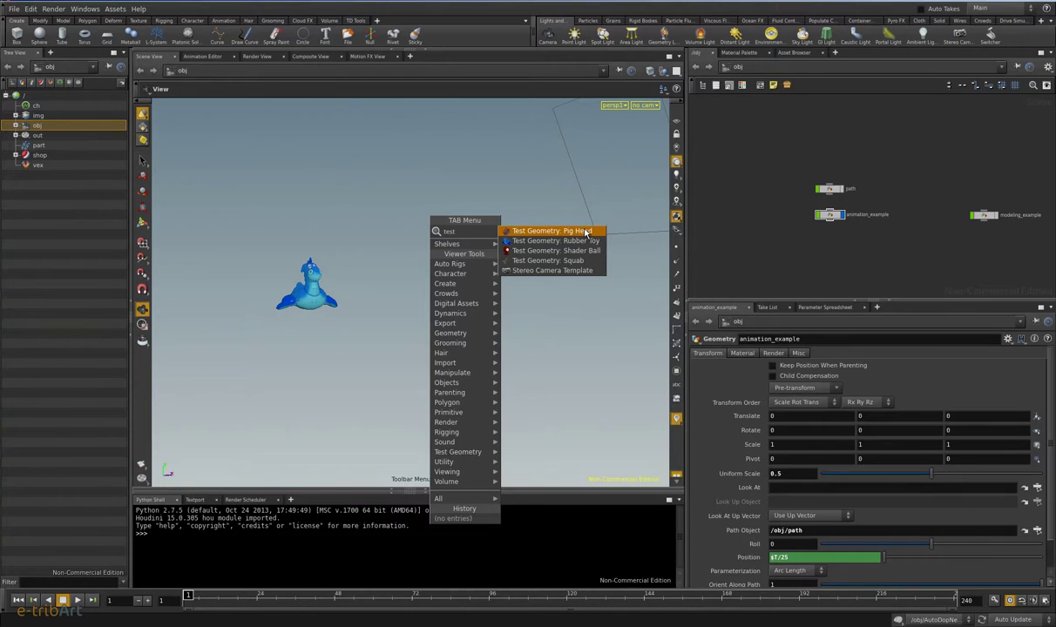
key("Down")
key("Down")
key("Down")
key("Down")
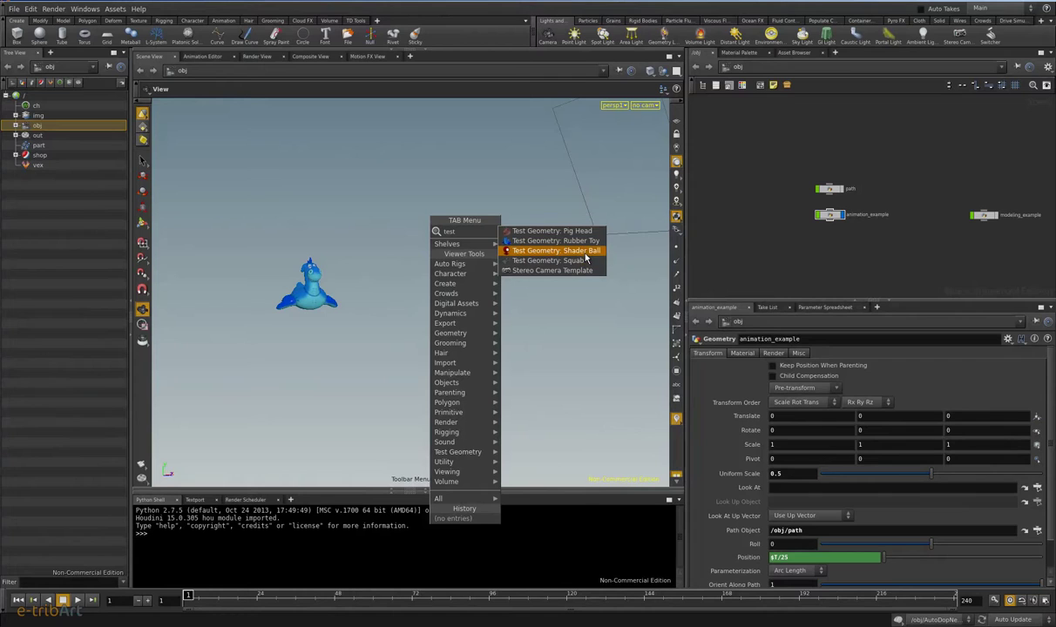
left_click(577, 253)
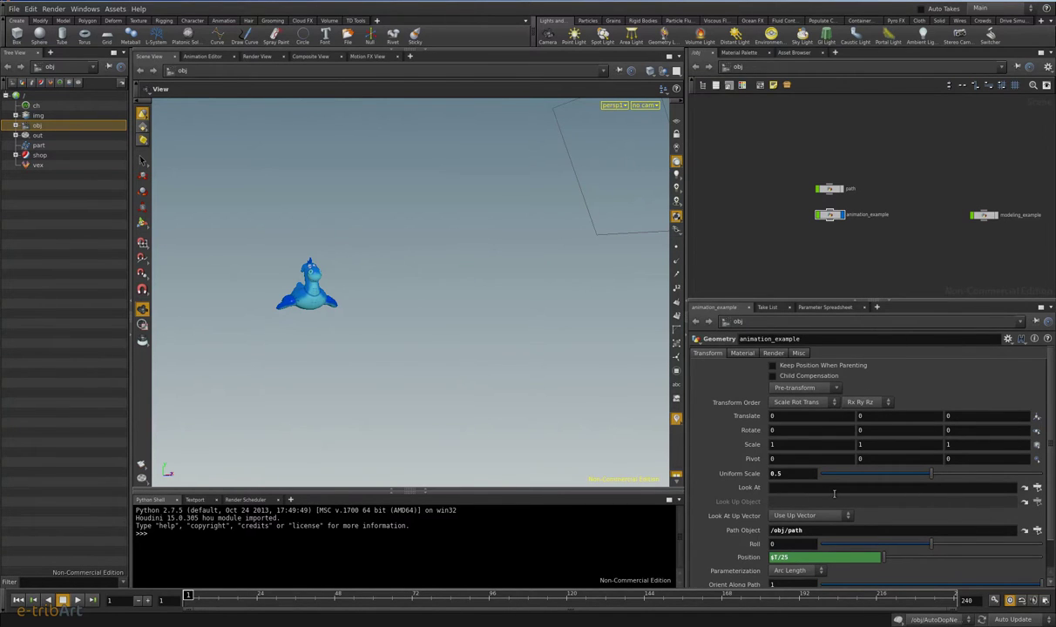
Step: Set animation_example's Onion Skinning to Full Deformation on the Misc tab and scrub to frame 105
left_click(825, 530)
mouse_move(187, 595)
left_mouse_down()
mouse_move(621, 619)
mouse_move(190, 600)
left_mouse_up()
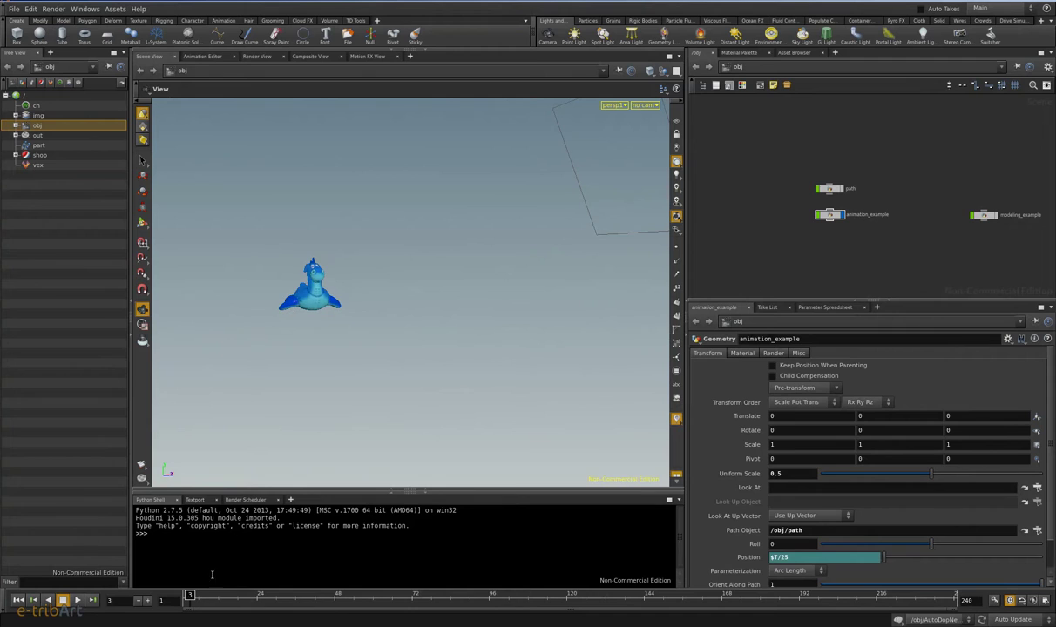
left_click(773, 352)
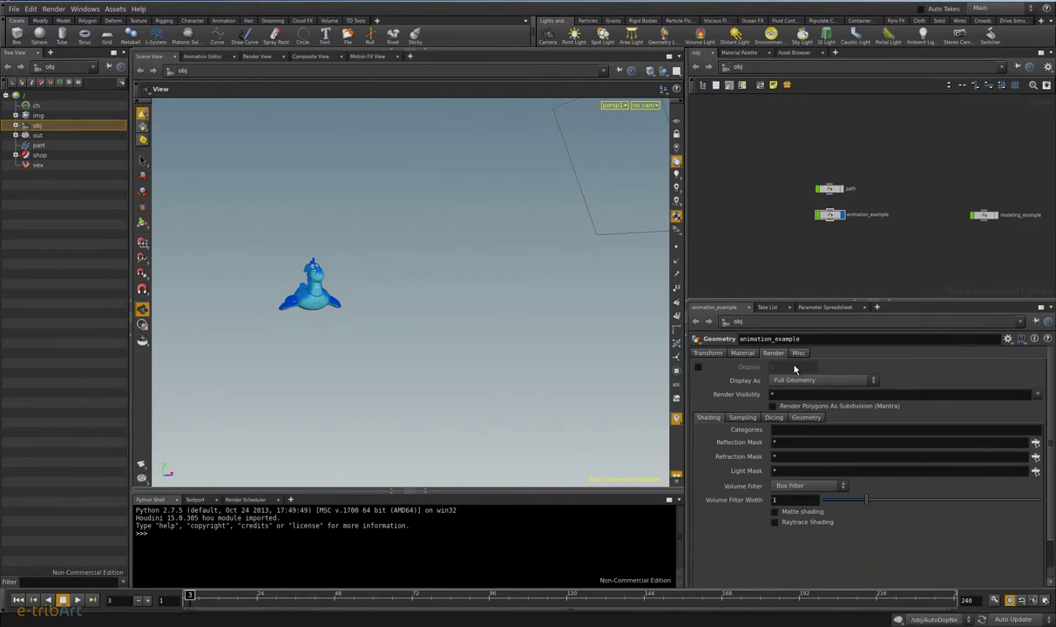
left_click(798, 353)
left_click(790, 437)
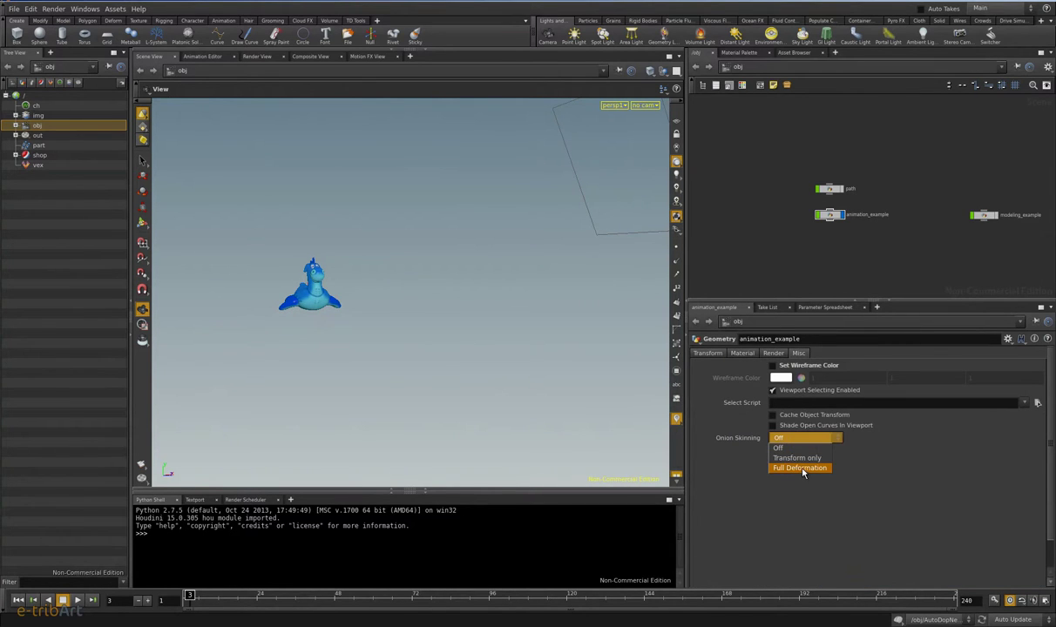
left_click(797, 467)
mouse_move(189, 599)
left_mouse_down()
mouse_move(437, 607)
mouse_move(506, 566)
mouse_move(198, 560)
mouse_move(484, 568)
left_mouse_up()
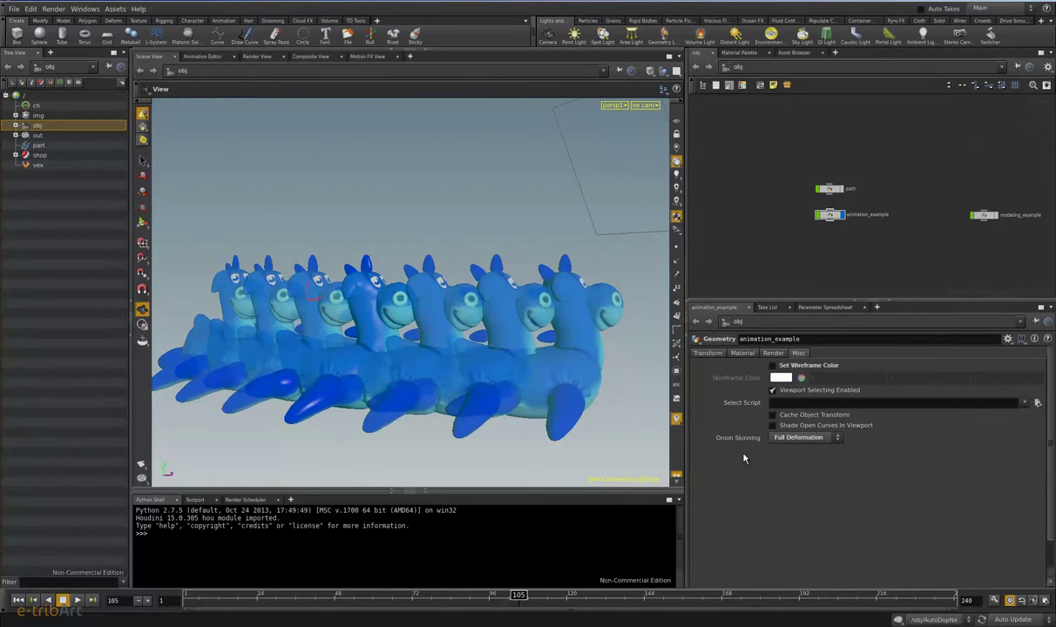
Step: Set onion skinning to 2 frames before, 2 after, increment 3 and opacity 0.33
key("d")
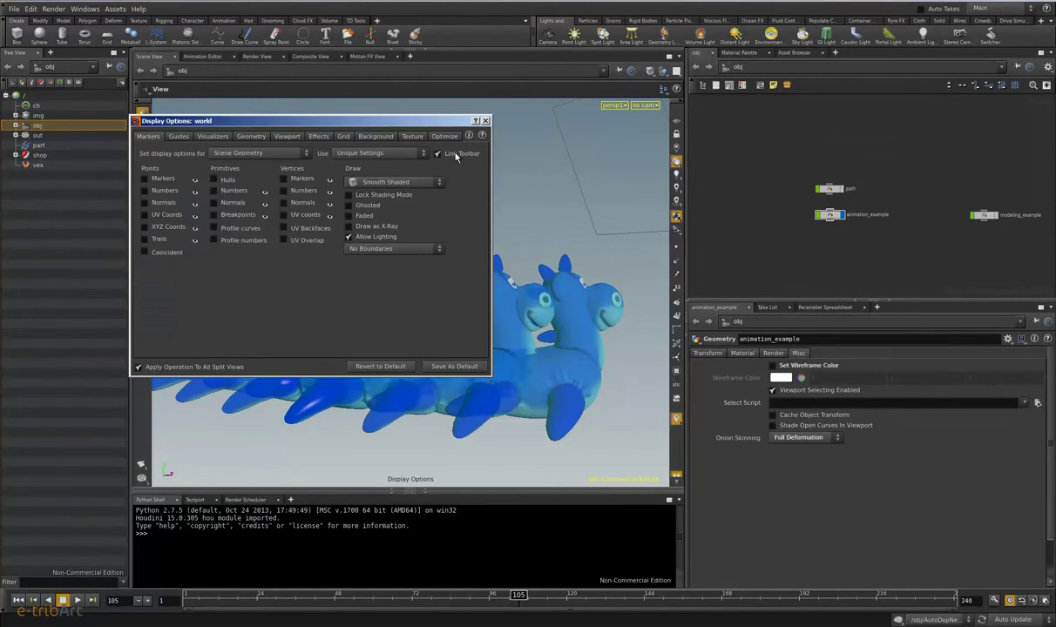
left_click_drag(323, 122, 407, 136)
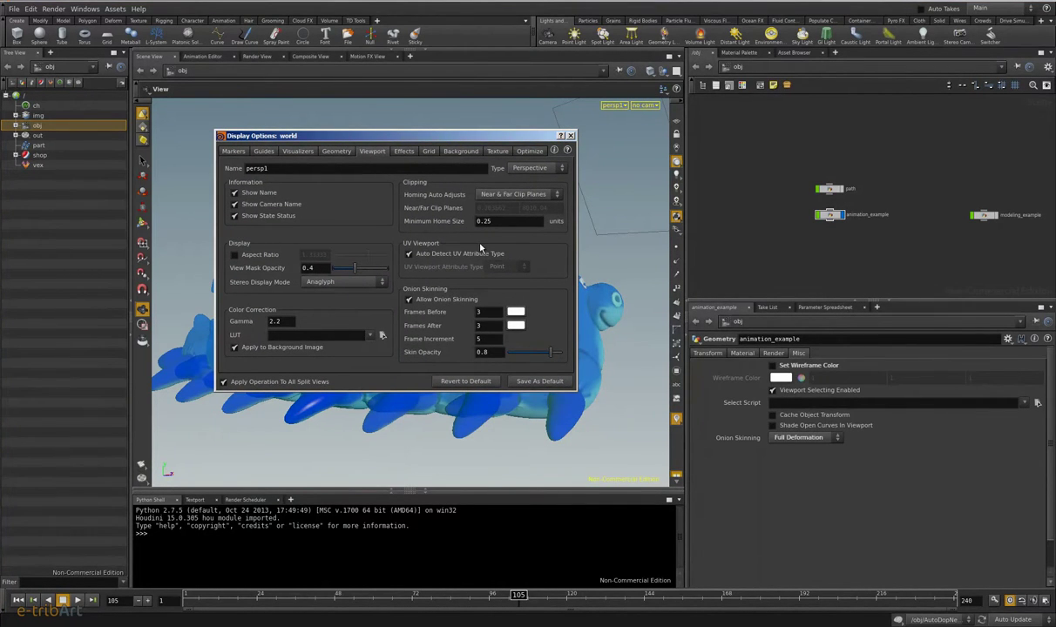
left_click_drag(485, 139, 281, 136)
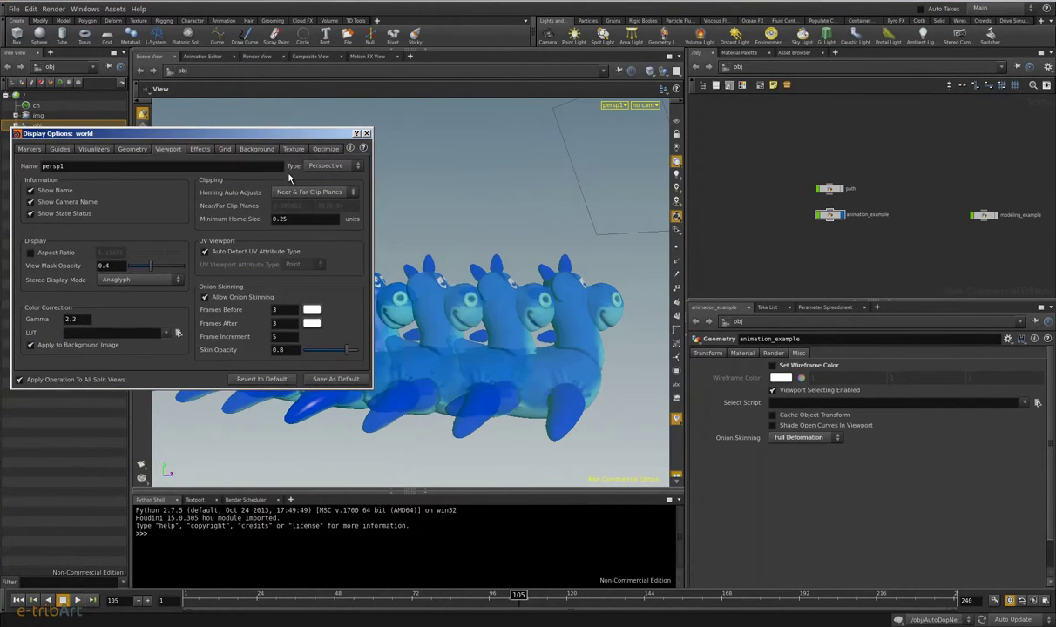
type("2")
key("Return")
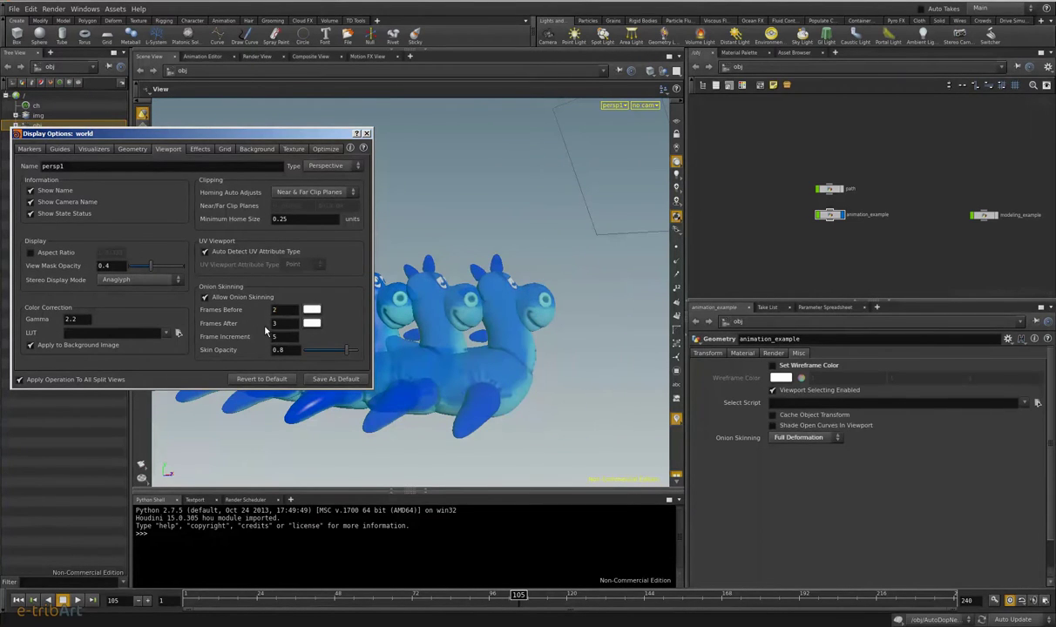
type("2")
key("Return")
type("3")
key("Return")
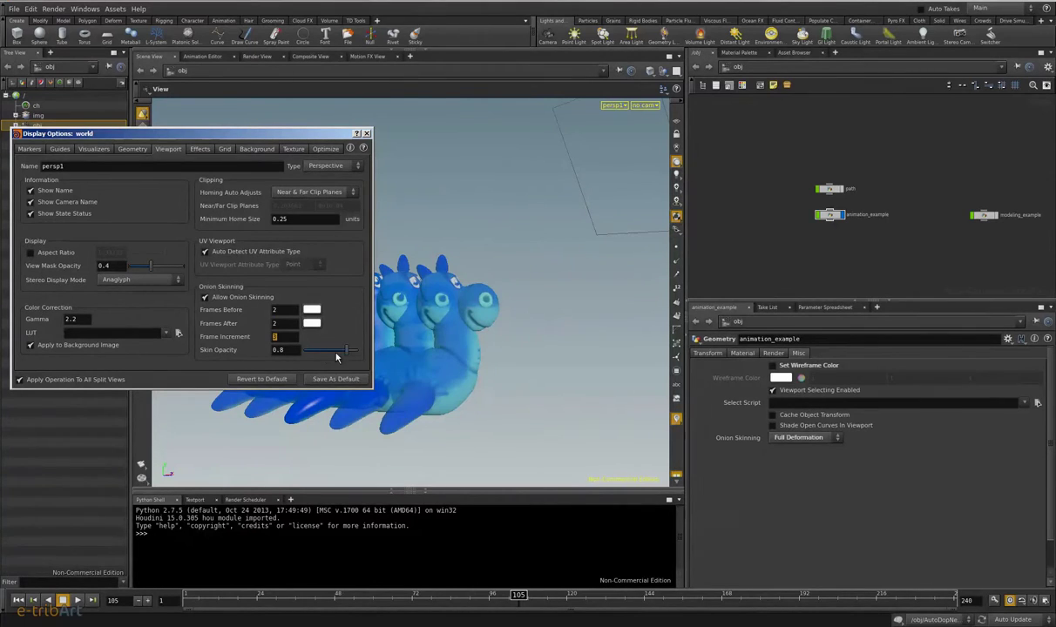
left_click_drag(347, 349, 320, 350)
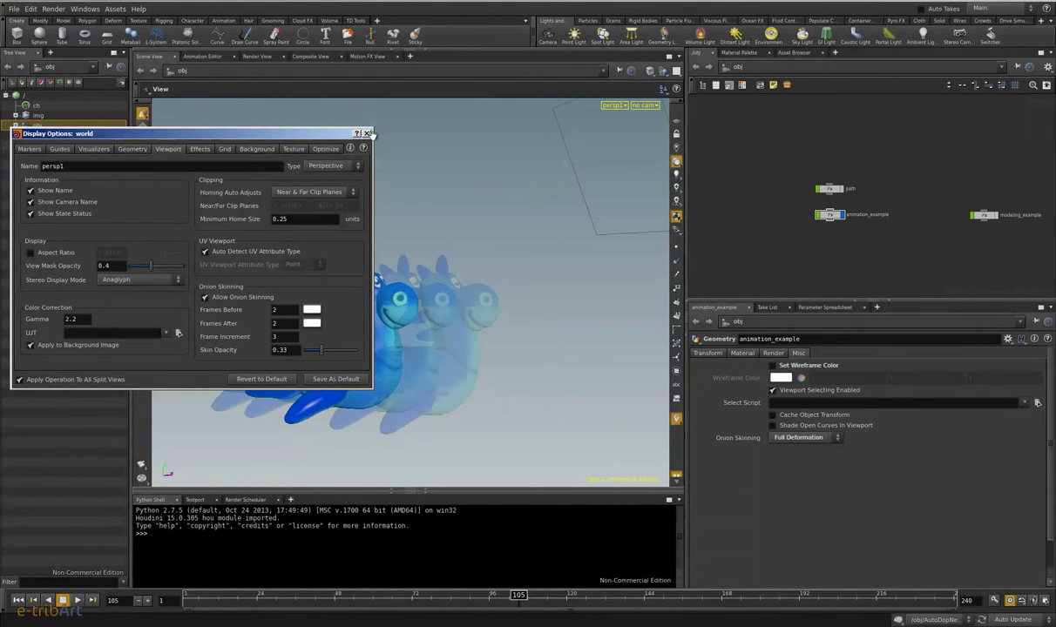
left_click(367, 133)
Step: Scrub the animation, then enlarge and zoom the network editor to frame tube1, curve1, polyextrude1 and OUT
mouse_move(517, 595)
left_mouse_down()
mouse_move(241, 595)
mouse_move(490, 607)
mouse_move(523, 600)
mouse_move(331, 599)
mouse_move(543, 599)
left_mouse_up()
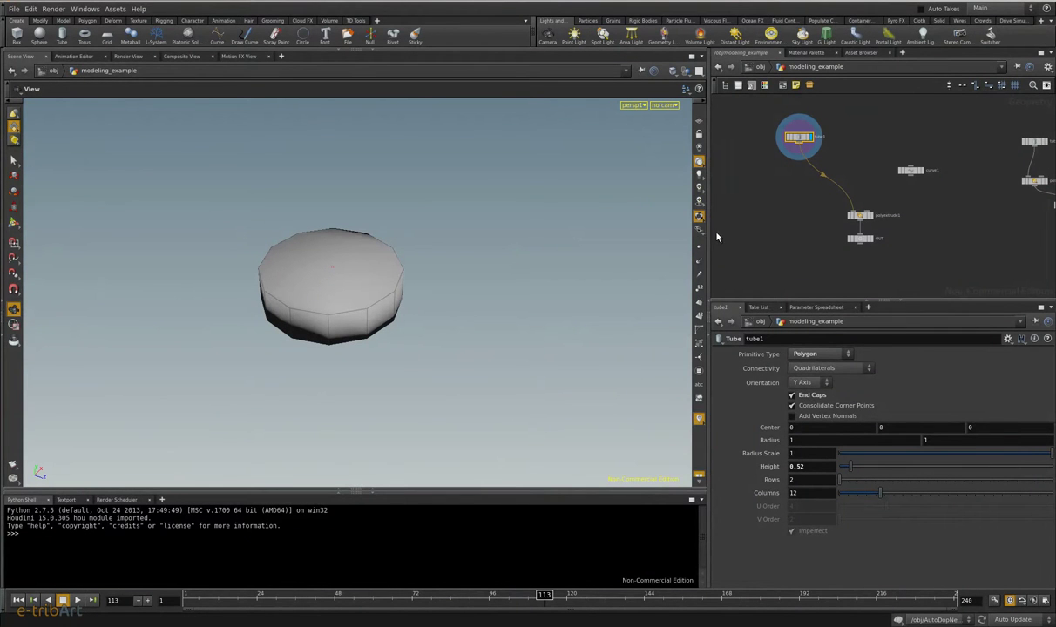
left_click_drag(707, 222, 669, 222)
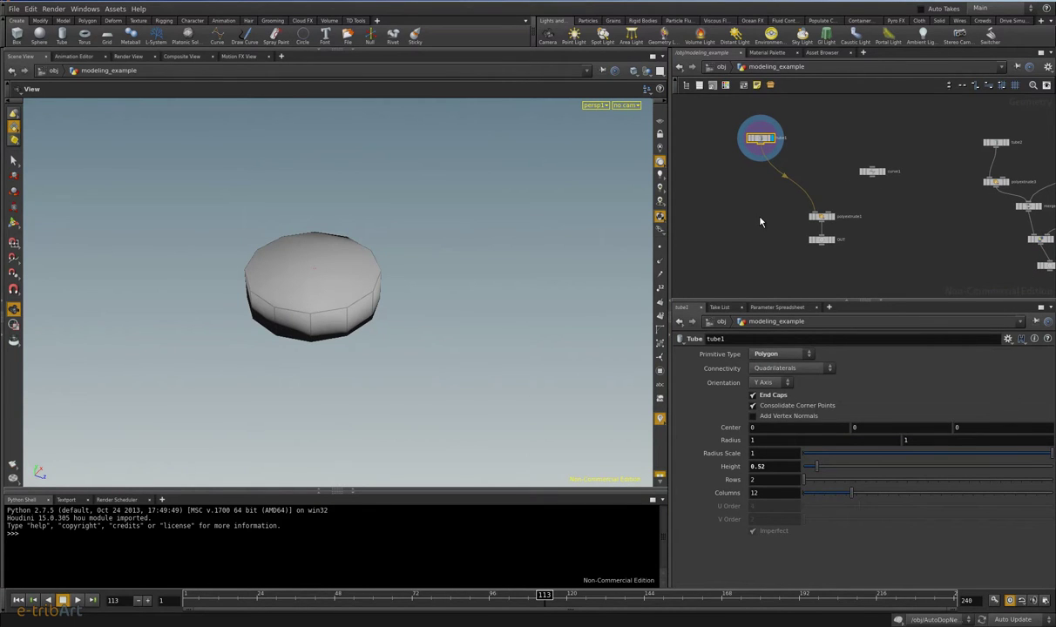
left_click_drag(897, 301, 872, 329)
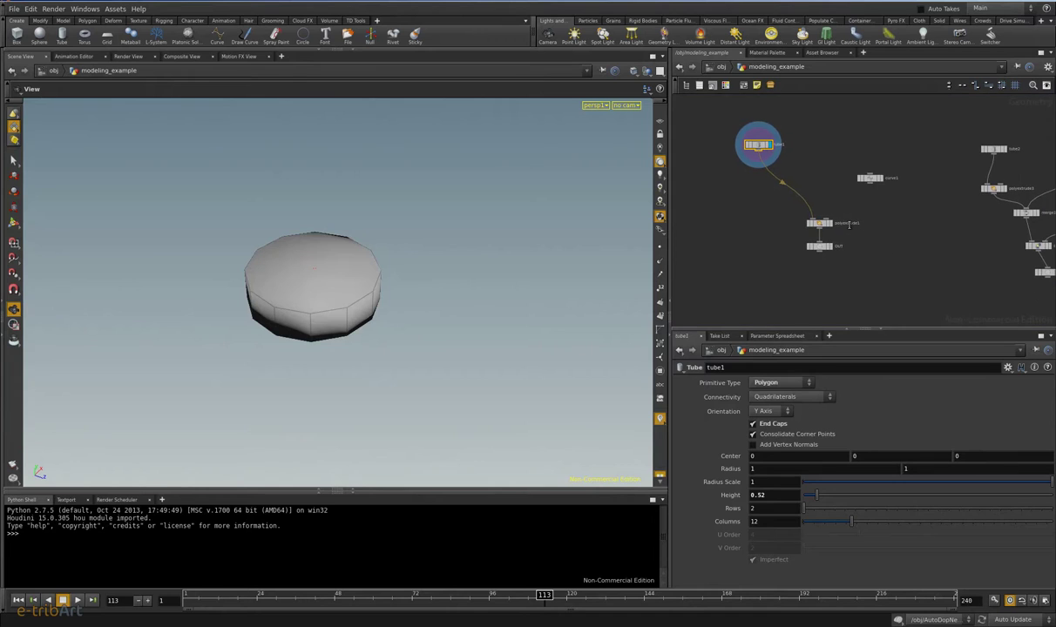
scroll(756, 175, "up", 3)
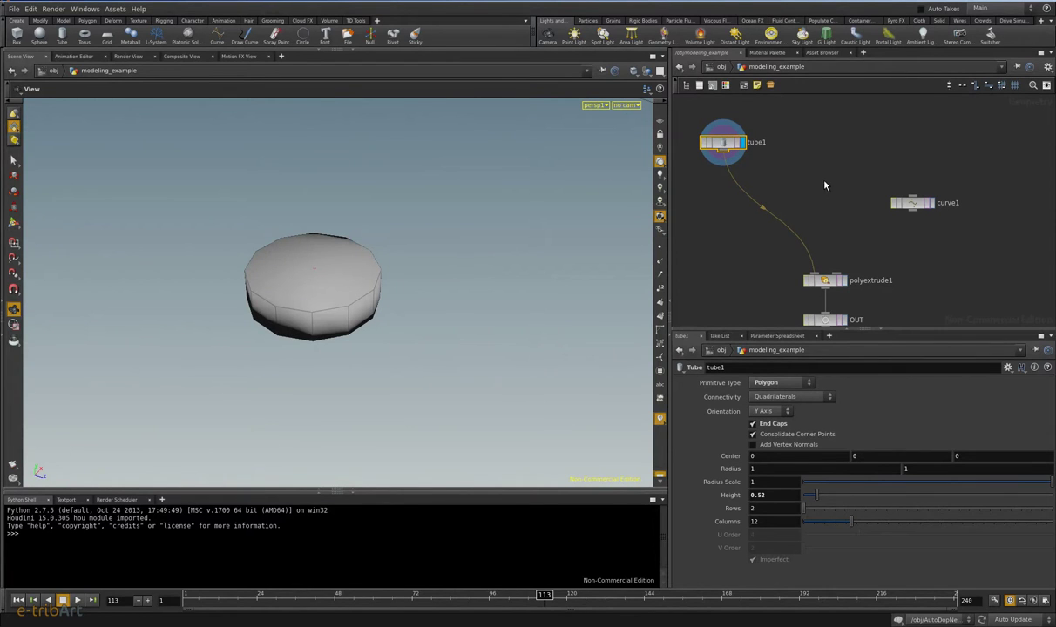
scroll(824, 184, "down", 2)
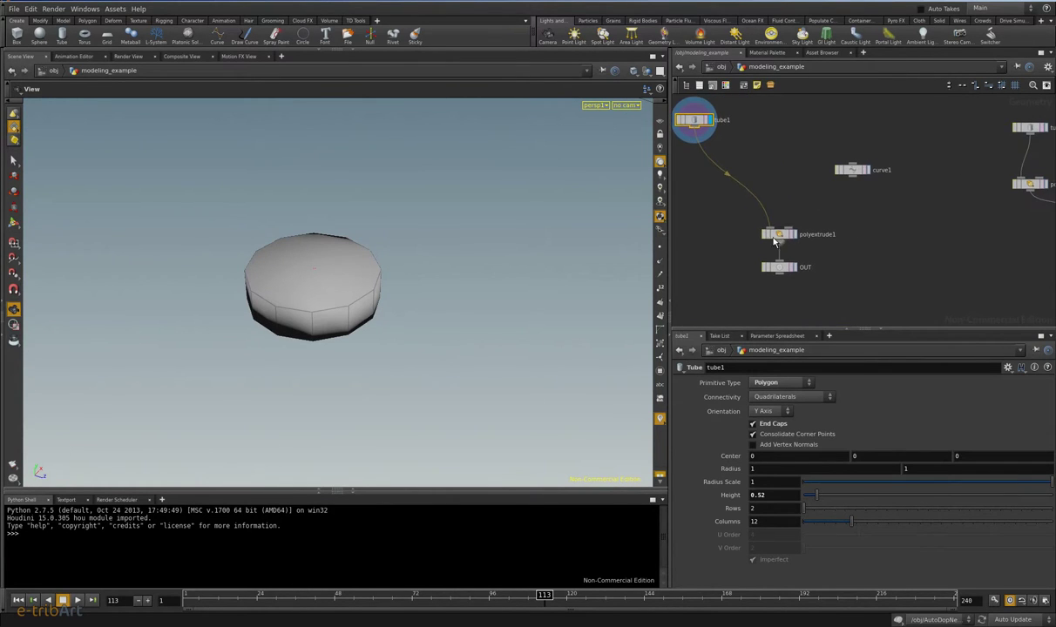
Step: Select polyextrude1 and set its display flag to show the four extruded arms
left_click(774, 235)
left_click(791, 233)
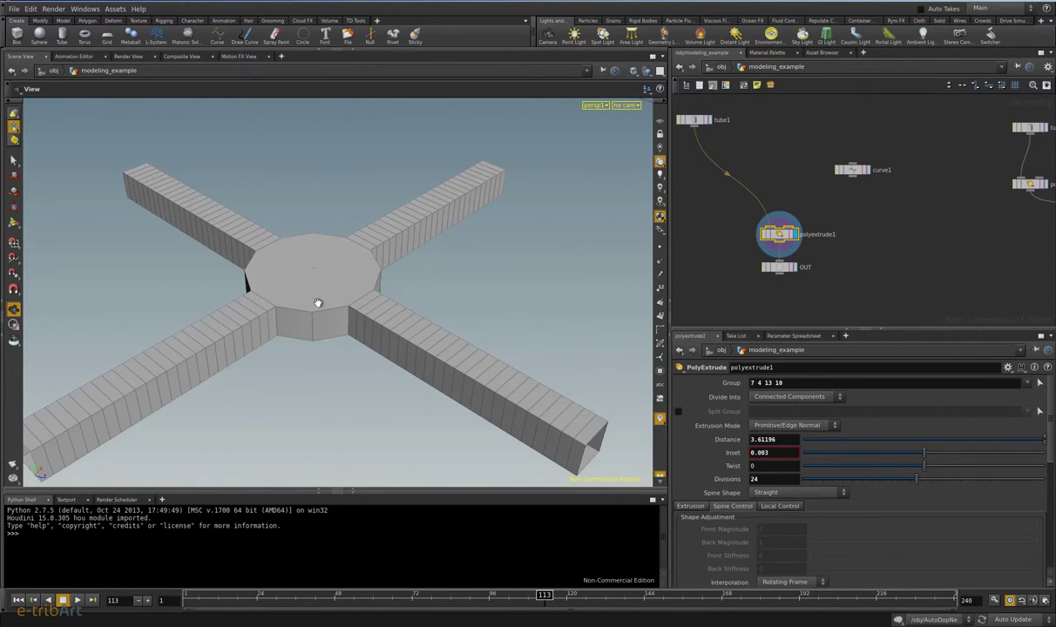
scroll(354, 266, "down", 2)
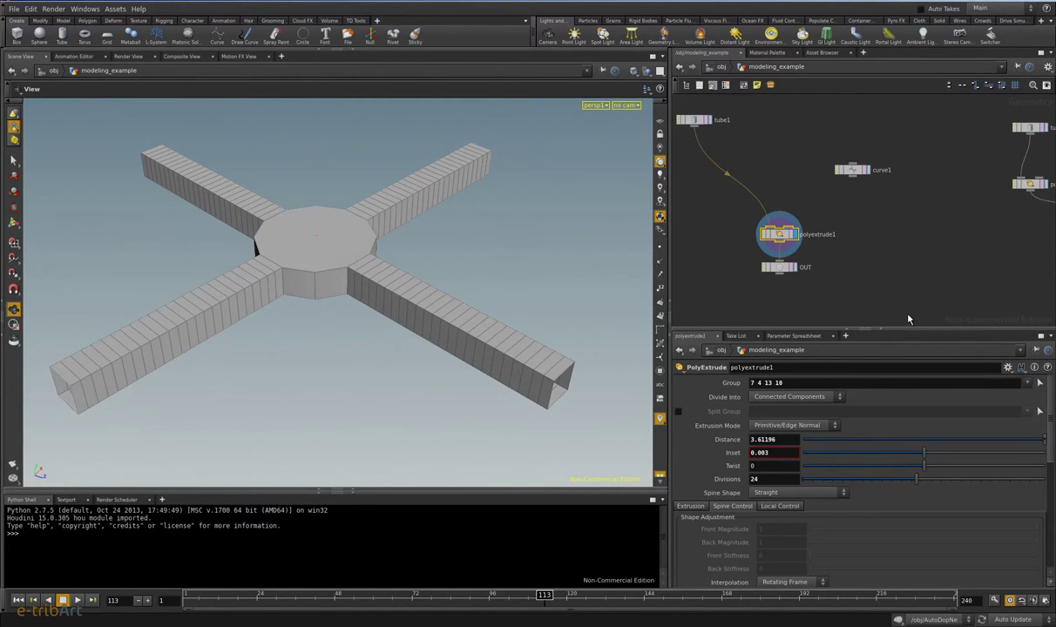
left_click_drag(865, 330, 860, 279)
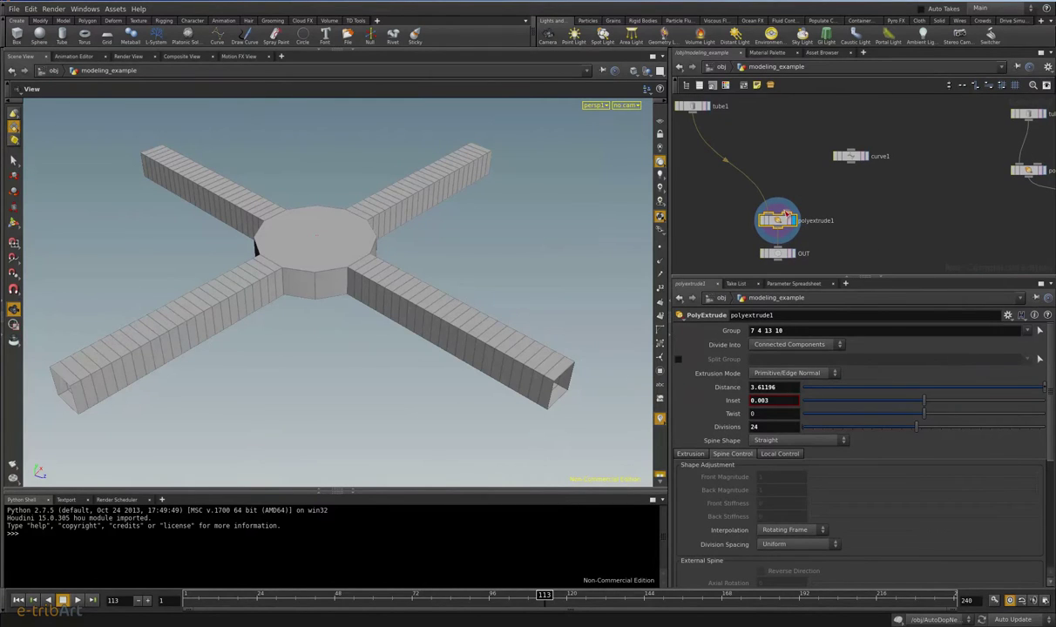
Step: Shorten the arms' Distance with the handle, set Divisions to 14 and add a Thickness Ramp point
left_click(13, 222)
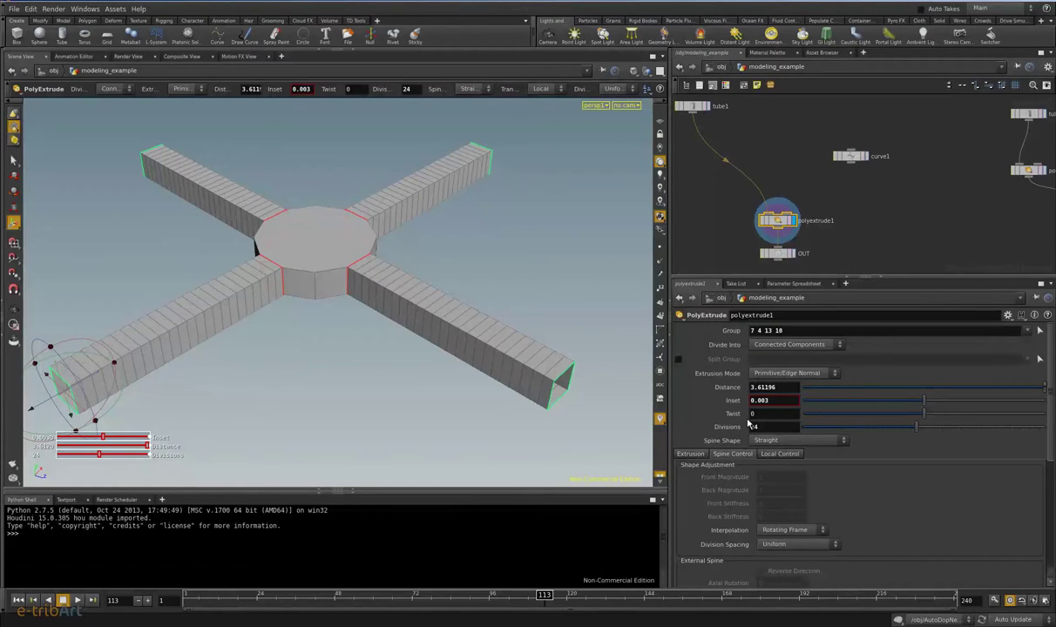
mouse_move(35, 394)
left_mouse_down()
mouse_move(73, 397)
mouse_move(196, 342)
mouse_move(90, 390)
left_mouse_up()
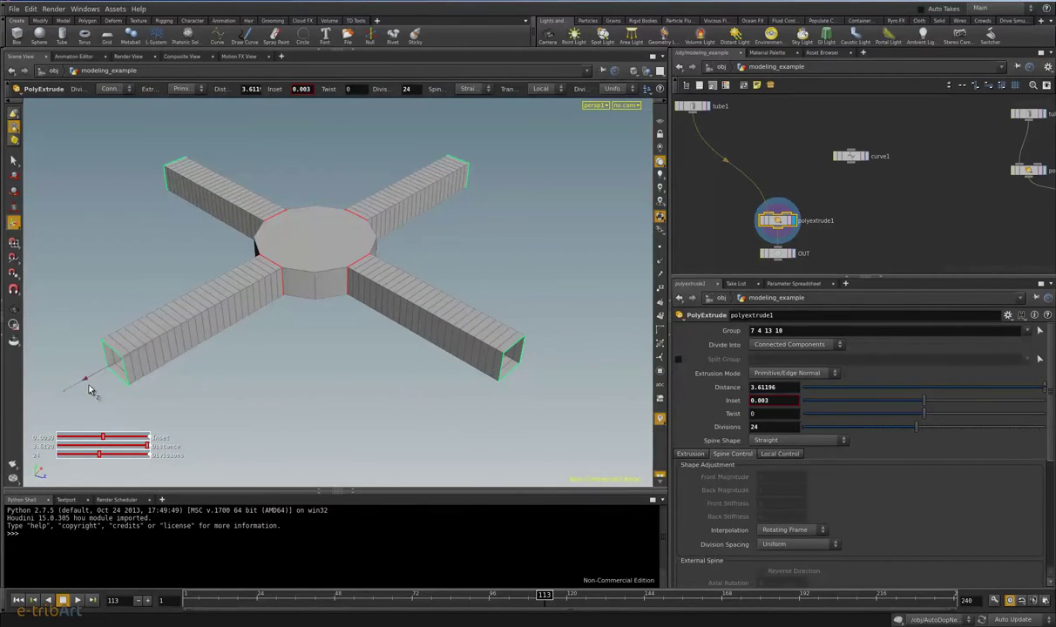
left_click_drag(871, 426, 857, 434)
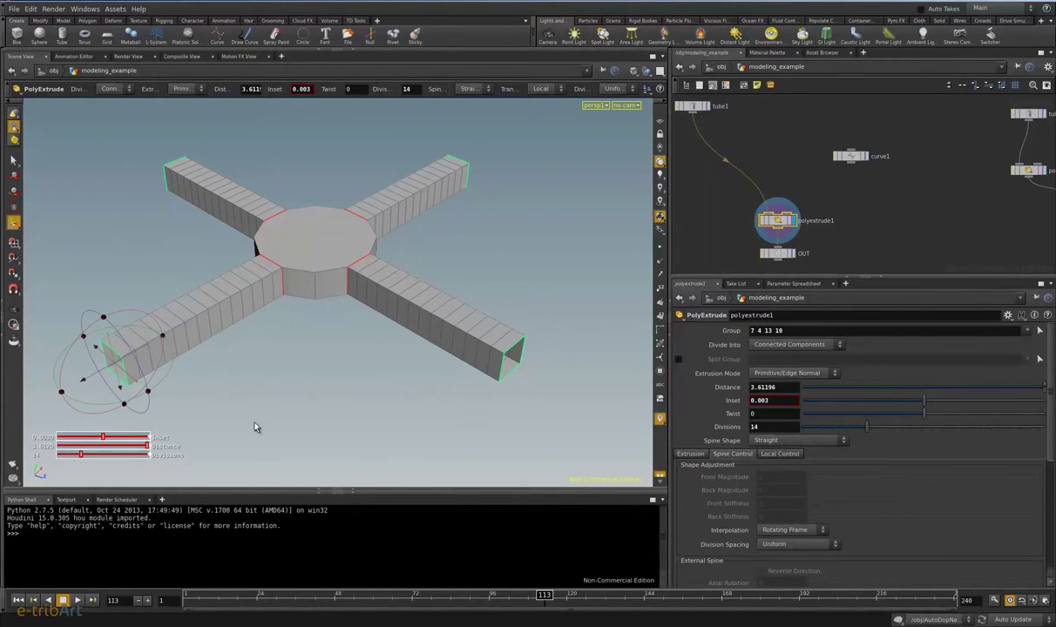
scroll(1041, 426, "down", 2)
scroll(1045, 448, "down", 1)
scroll(1050, 480, "down", 1)
scroll(1051, 479, "down", 1)
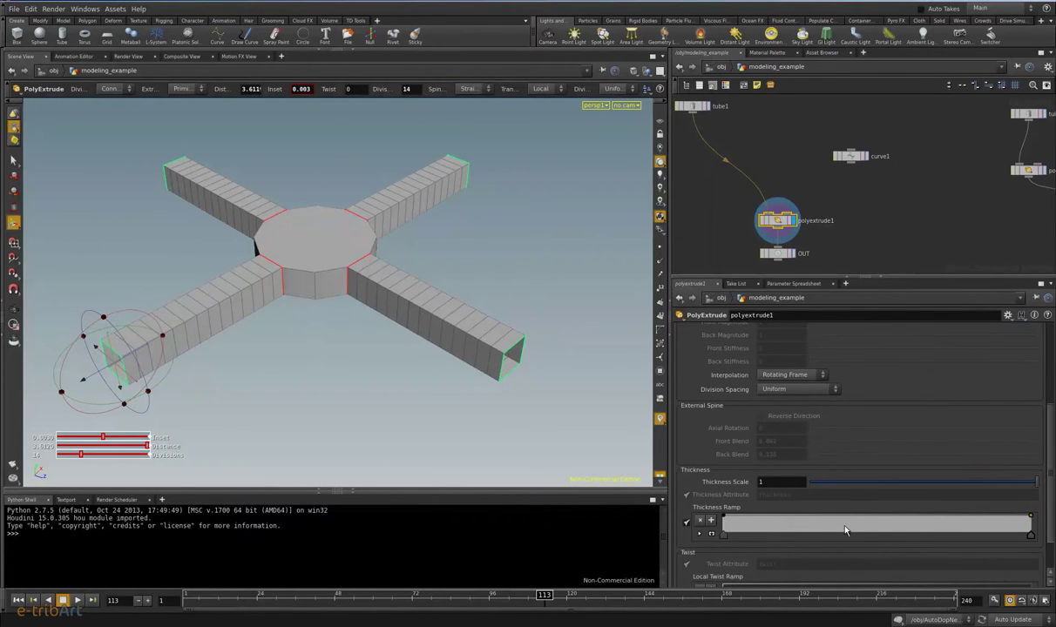
left_click_drag(859, 524, 859, 520)
Step: Add and lower Thickness Ramp points so the arms pinch in the middle
left_click(778, 524)
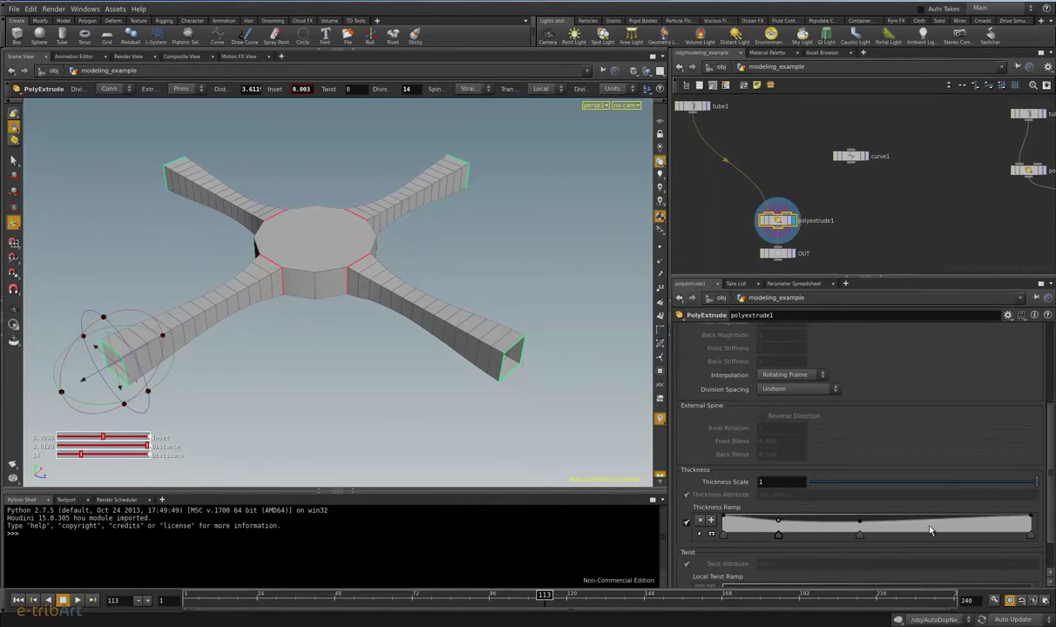
left_click_drag(931, 524, 932, 520)
left_click(859, 526)
left_click_drag(859, 525, 859, 522)
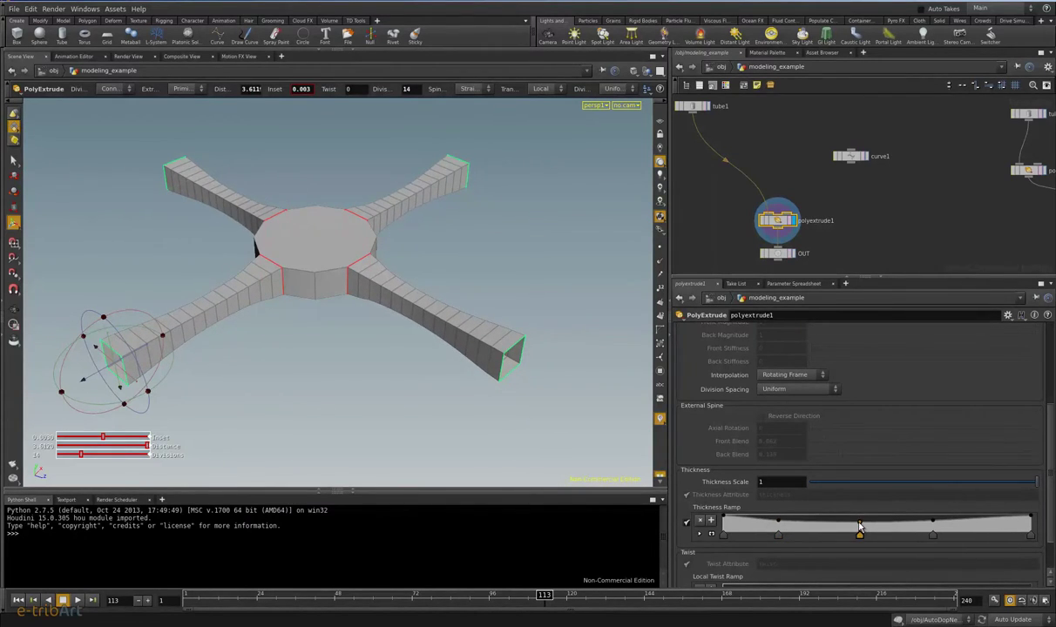
Step: Add three keys on the Local Twist Ramp and raise them to spiral the arms
scroll(1051, 434, "down", 2)
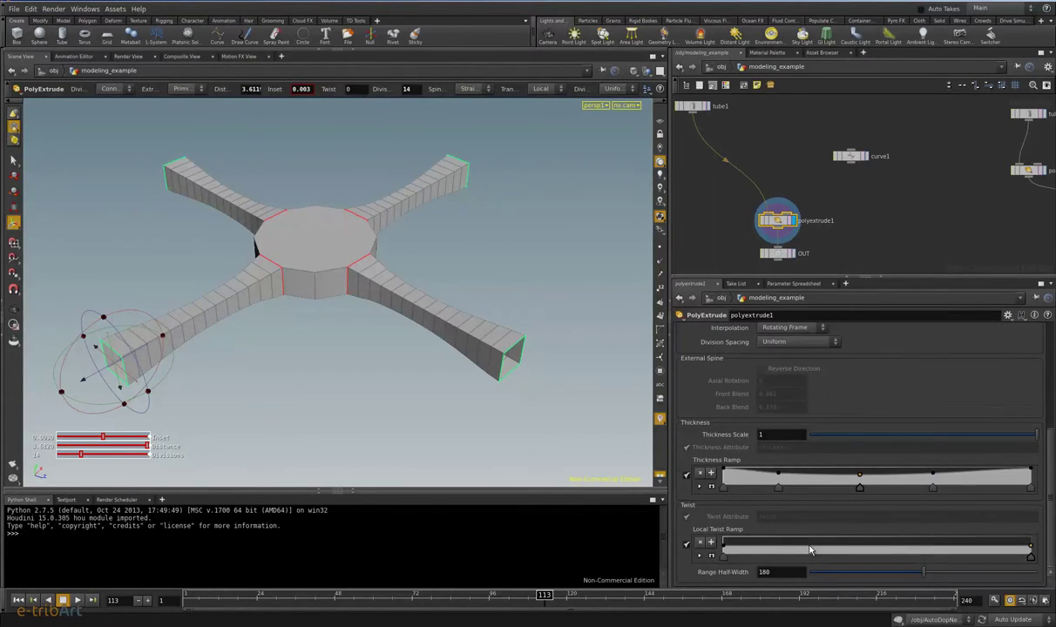
left_click_drag(774, 551, 775, 551)
left_click(849, 551)
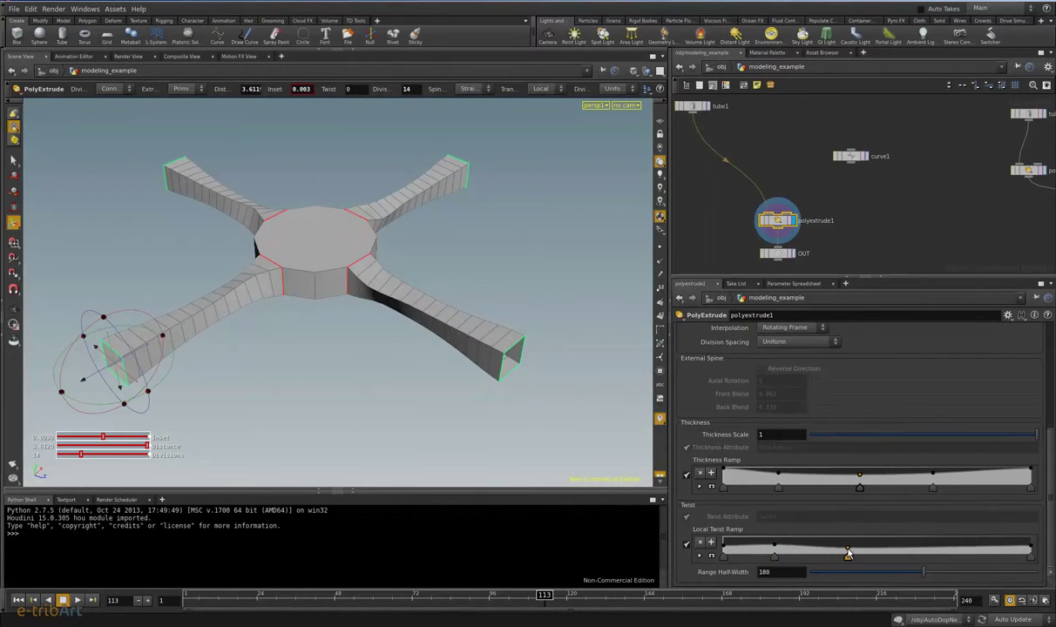
left_click_drag(849, 552, 848, 545)
left_click(923, 549)
left_click_drag(923, 550, 922, 542)
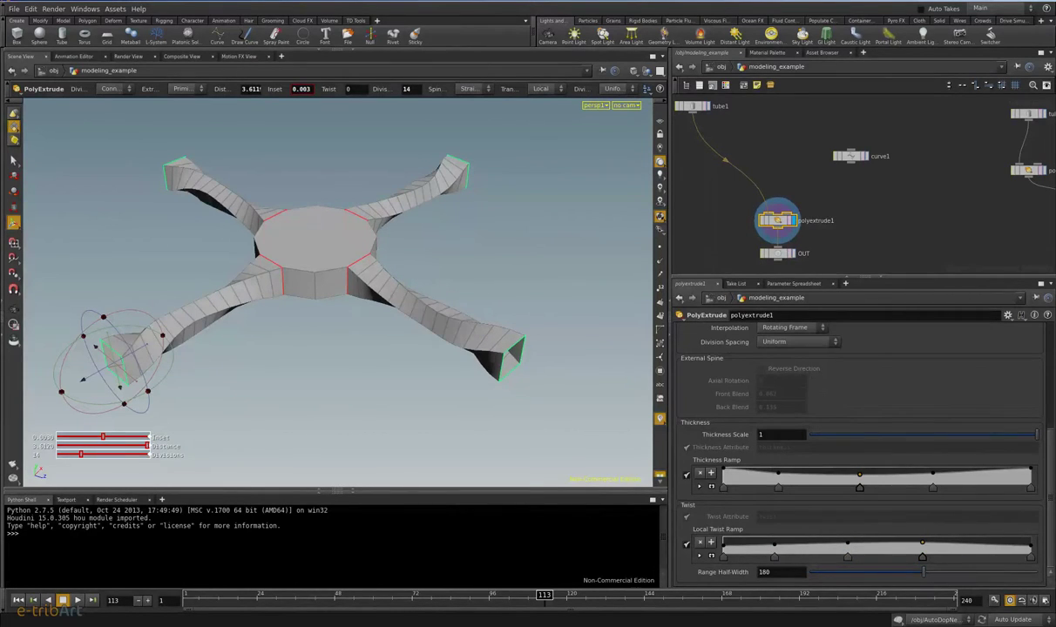
scroll(1054, 475, "up", 2)
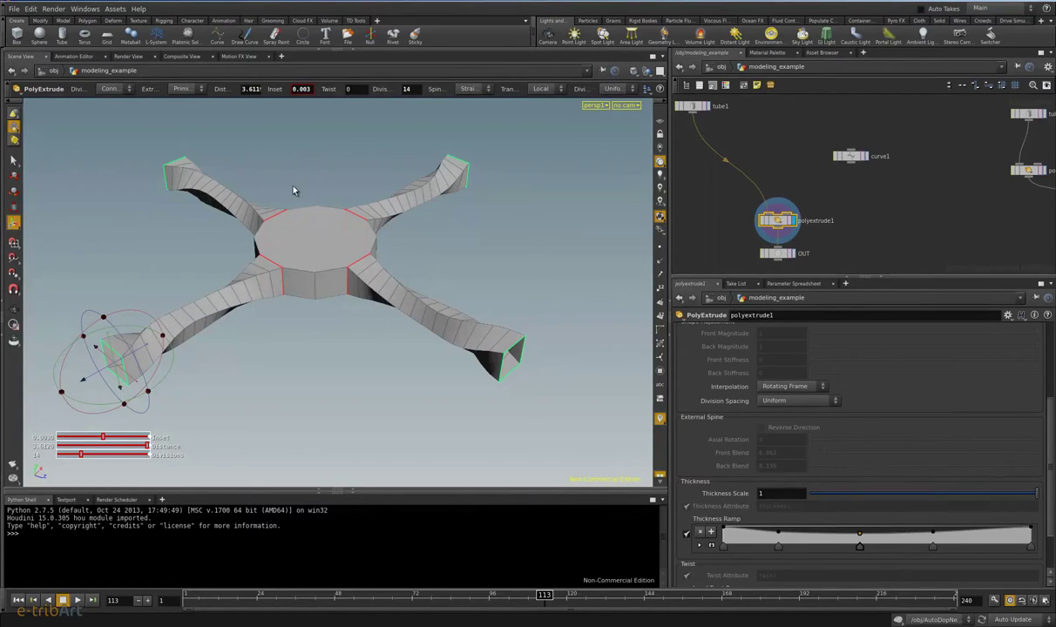
left_click_drag(855, 278, 854, 292)
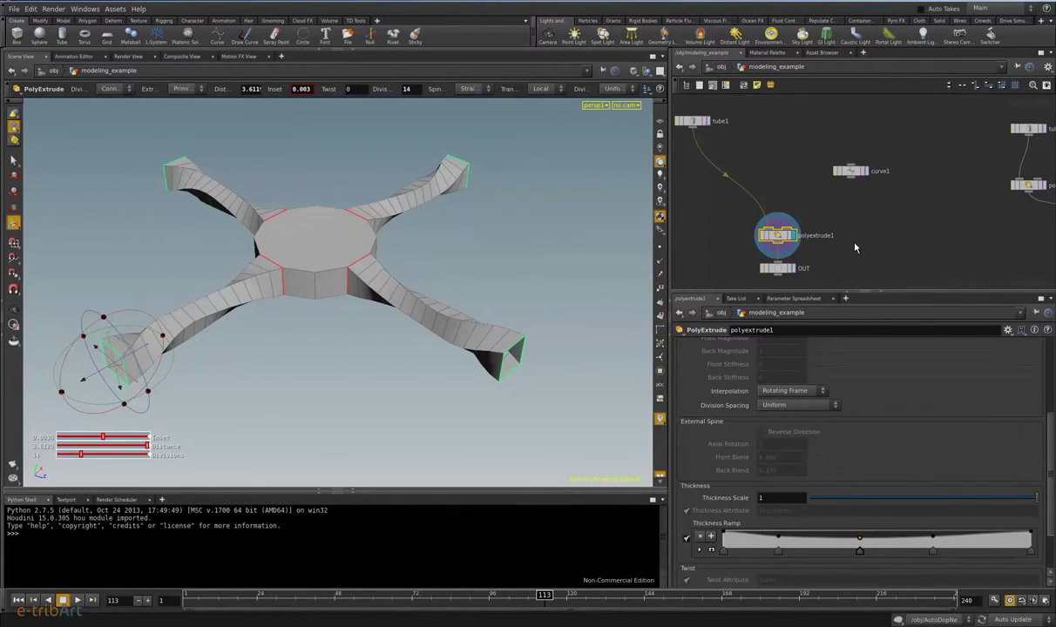
middle_click_drag(854, 248, 886, 236)
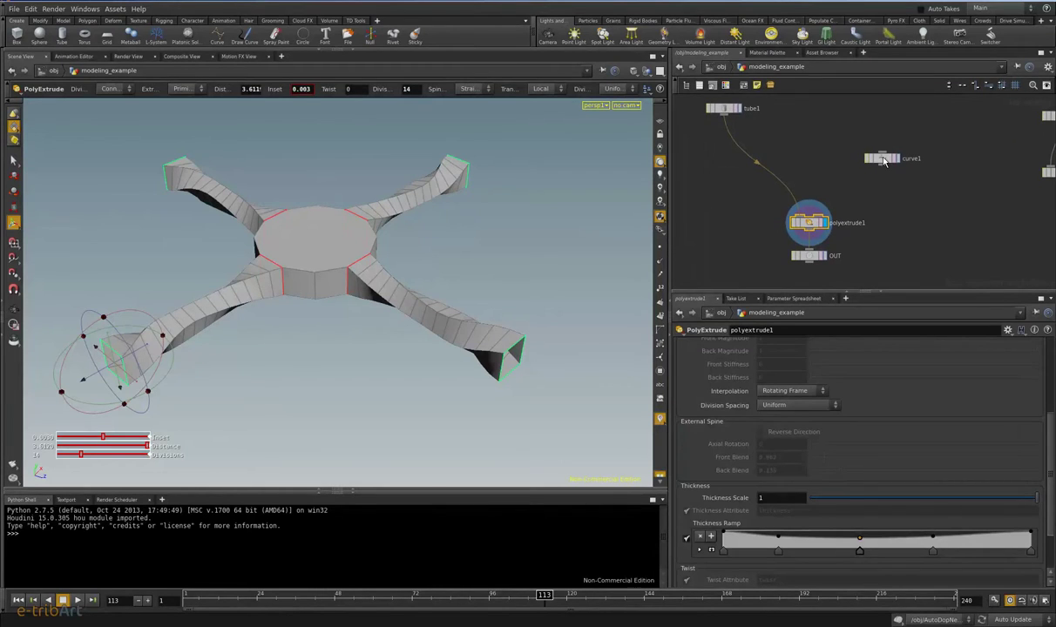
Step: Wire curve1 into polyextrude1's second input and set Spine Shape to Curve From Second Input
left_click(885, 160)
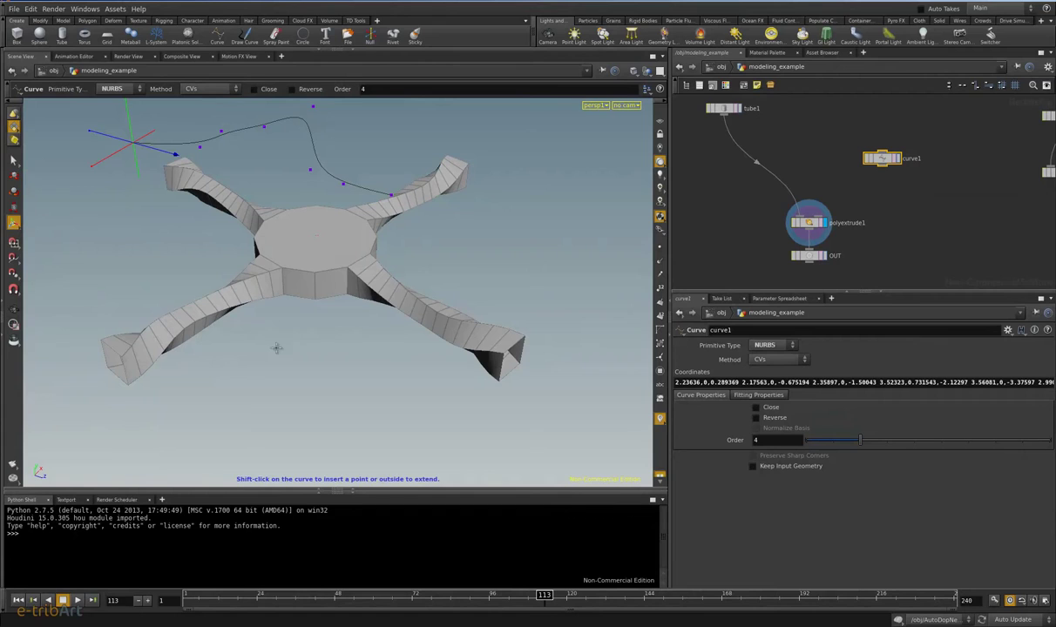
mouse_move(881, 166)
left_mouse_down()
mouse_move(839, 217)
mouse_move(818, 219)
left_mouse_up()
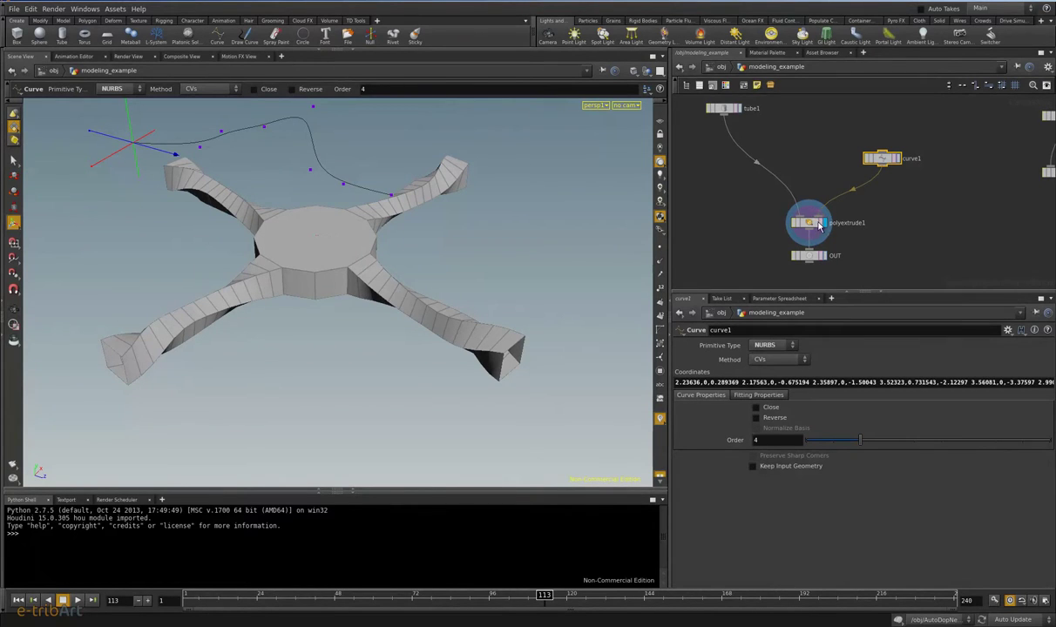
left_click(810, 220)
scroll(826, 407, "down", 1)
scroll(826, 407, "up", 2)
scroll(819, 403, "up", 1)
scroll(811, 401, "up", 1)
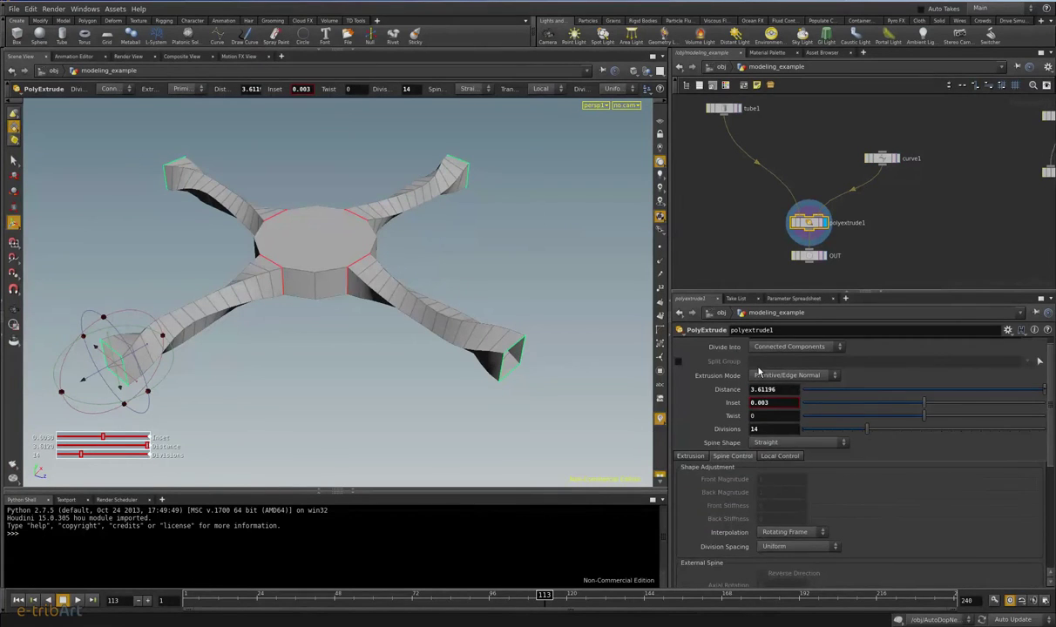
scroll(799, 396, "up", 1)
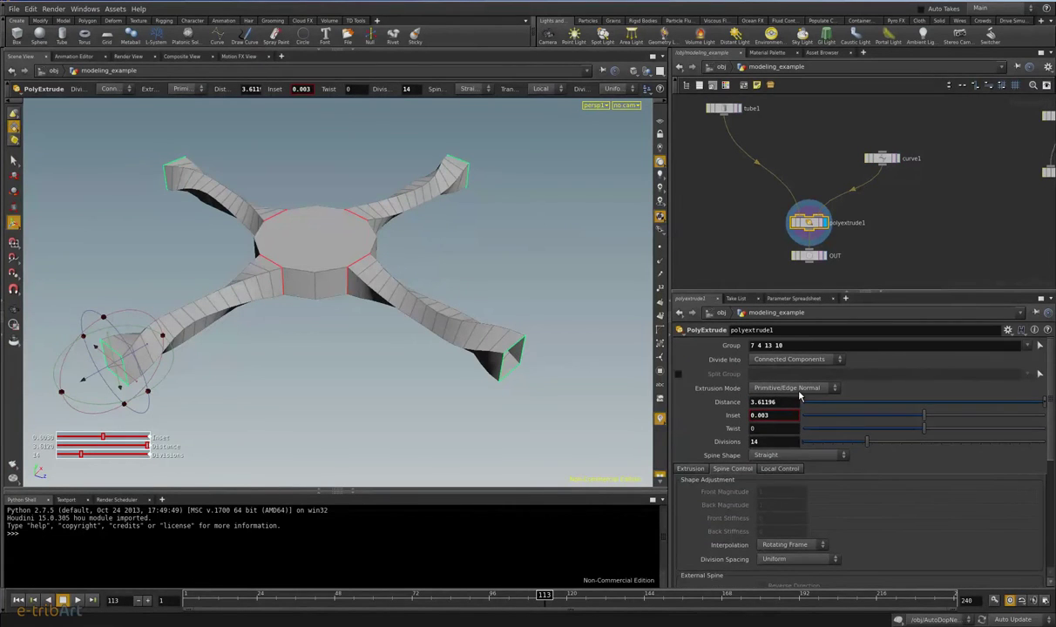
left_click(784, 456)
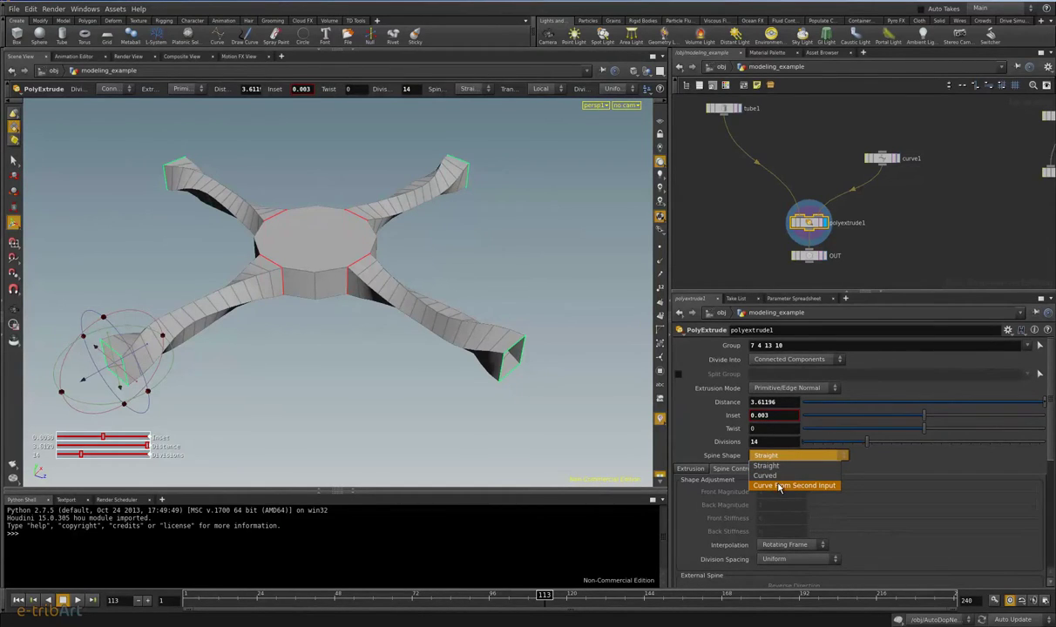
left_click(793, 487)
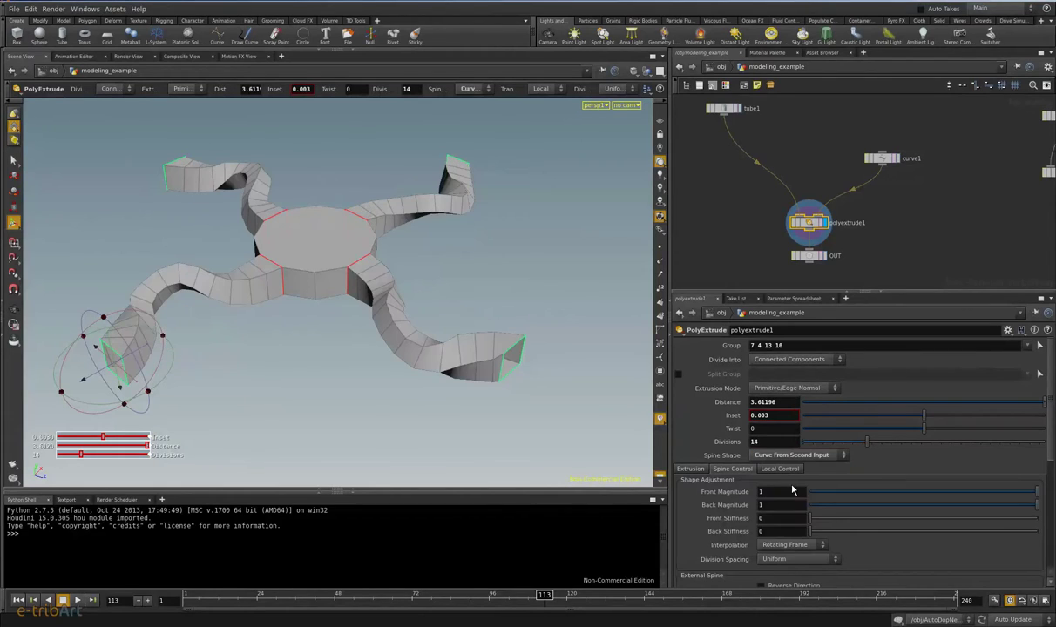
Step: Move curve1's points to bend the tentacles, then reselect polyextrude1 and reframe the network
left_click(876, 159)
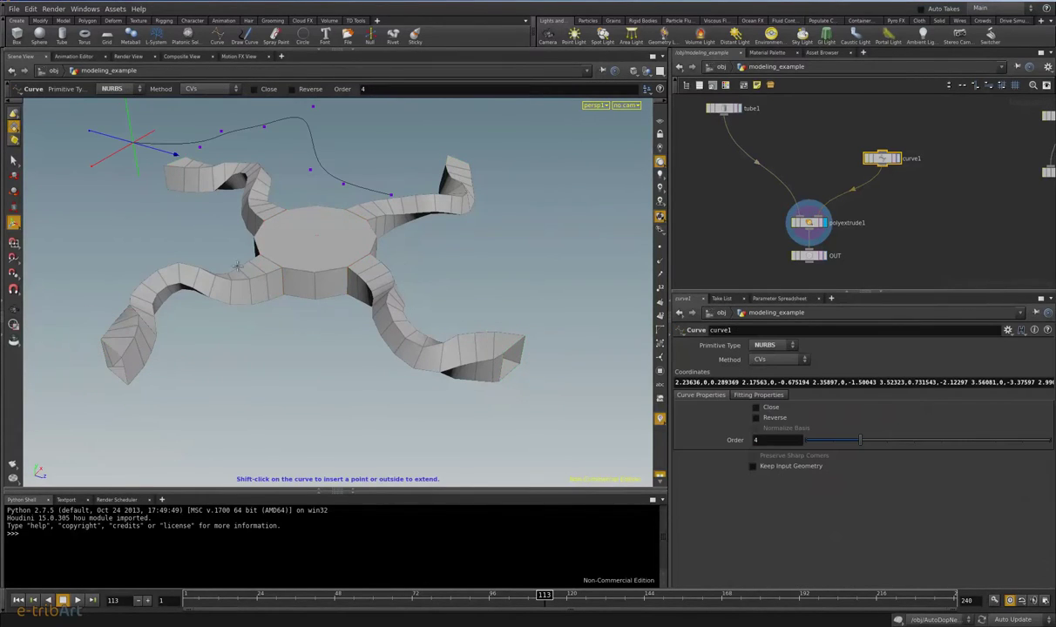
left_click_drag(220, 133, 222, 155)
left_click(314, 106)
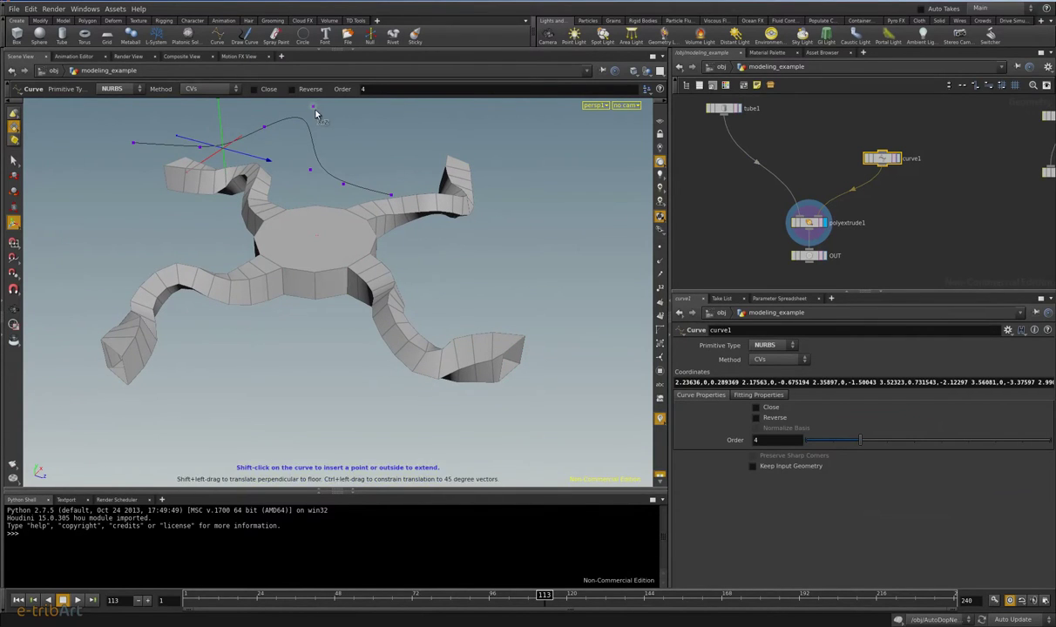
left_click_drag(316, 110, 293, 122)
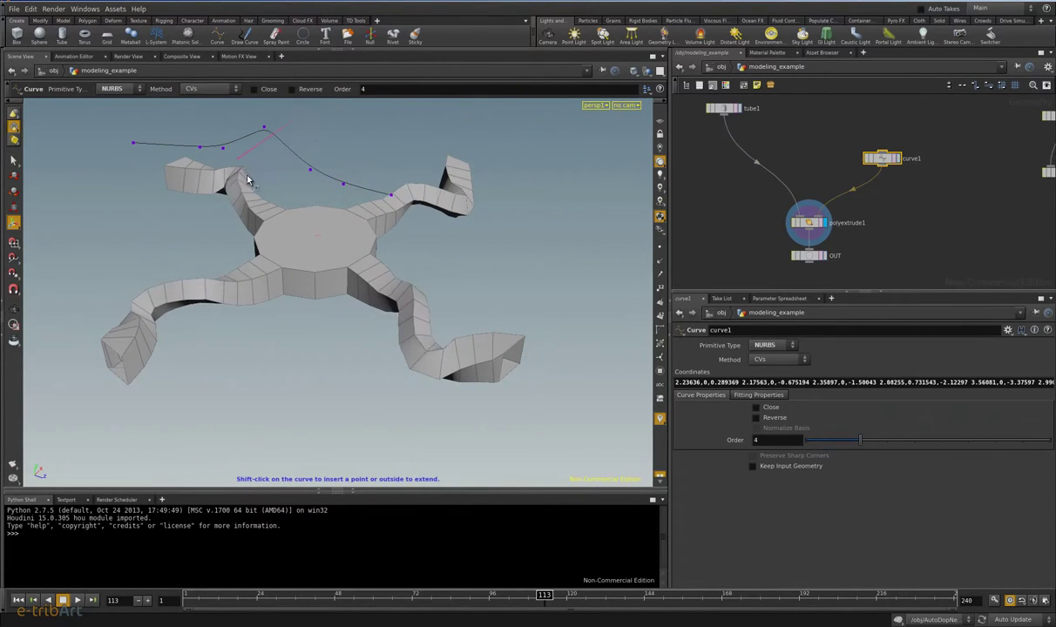
left_click_drag(302, 108, 302, 134)
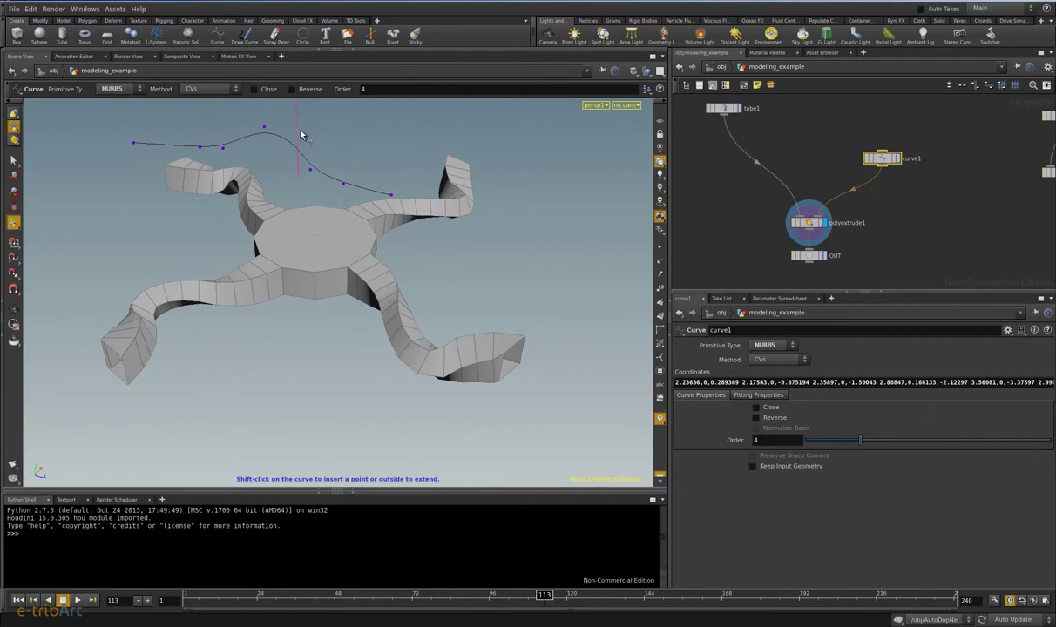
left_click(345, 185)
left_click(393, 198)
left_click_drag(393, 196, 390, 149)
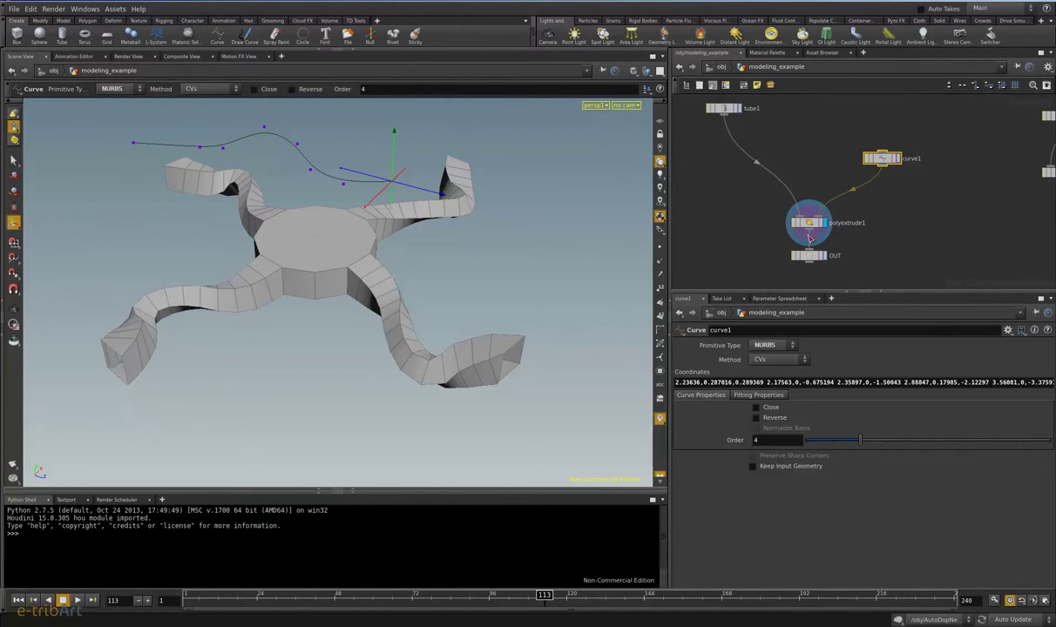
left_click_drag(810, 235, 800, 227)
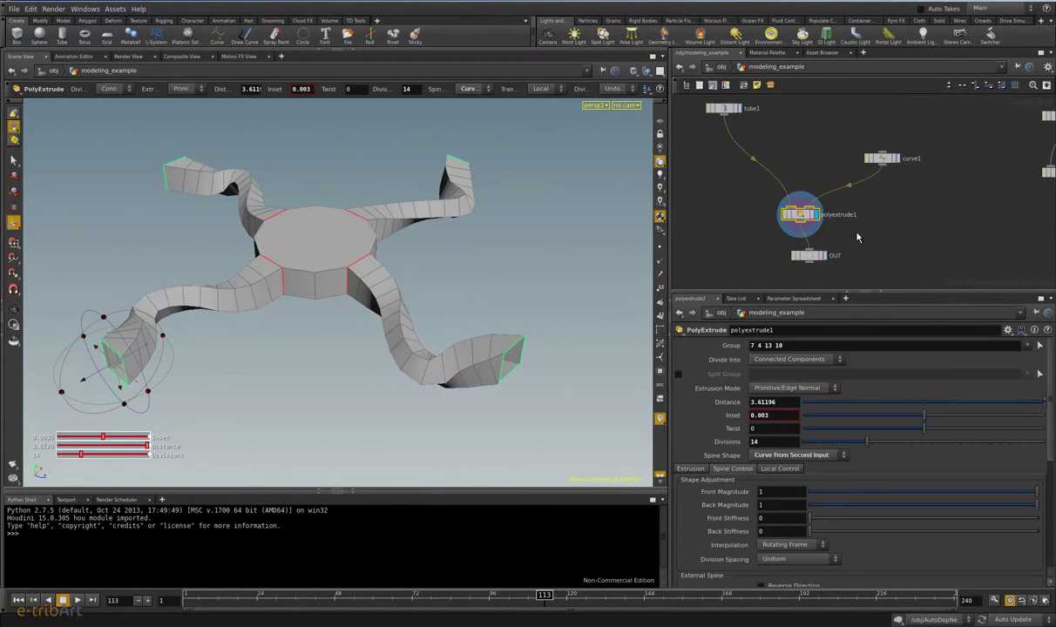
middle_click_drag(856, 237, 829, 239)
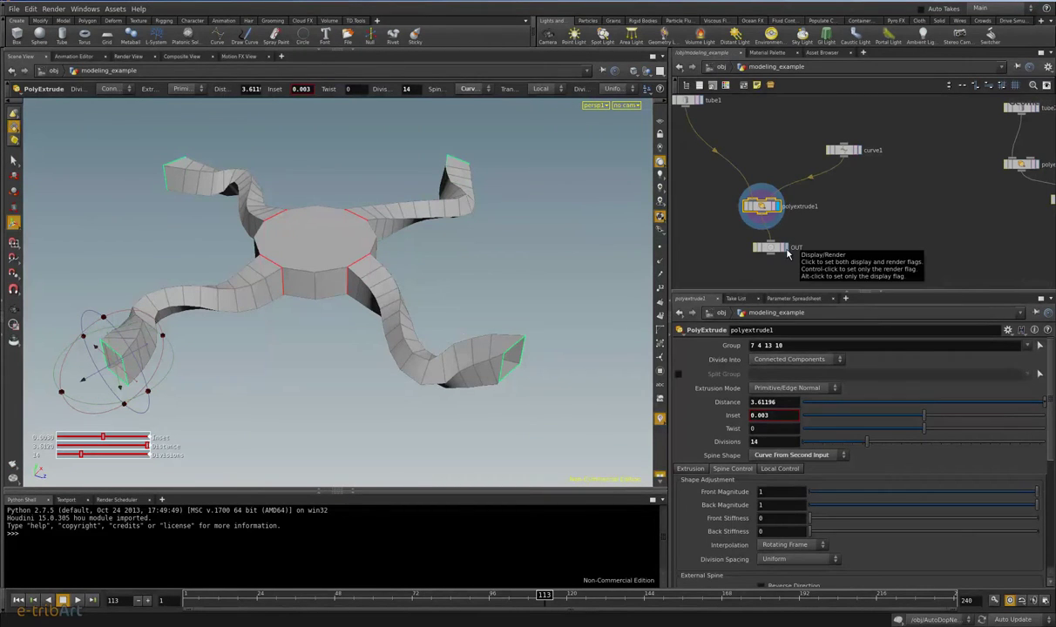
Step: Widen the network pane and nudge the curve1 and tube2 nodes into place
left_click_drag(667, 235, 635, 228)
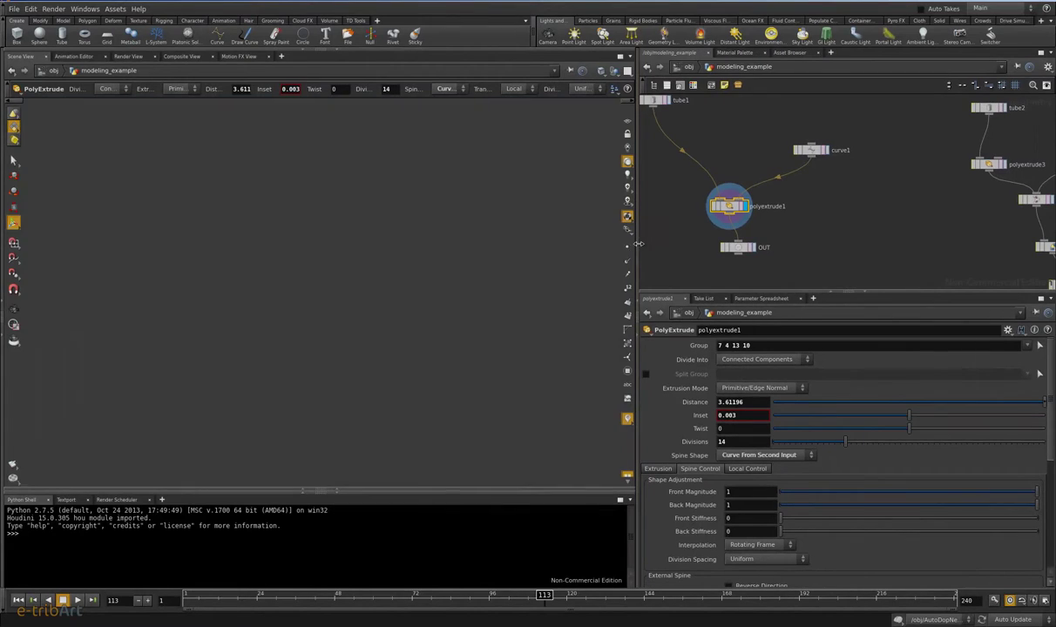
mouse_move(770, 233)
middle_mouse_down()
mouse_move(842, 227)
mouse_move(849, 251)
middle_mouse_up()
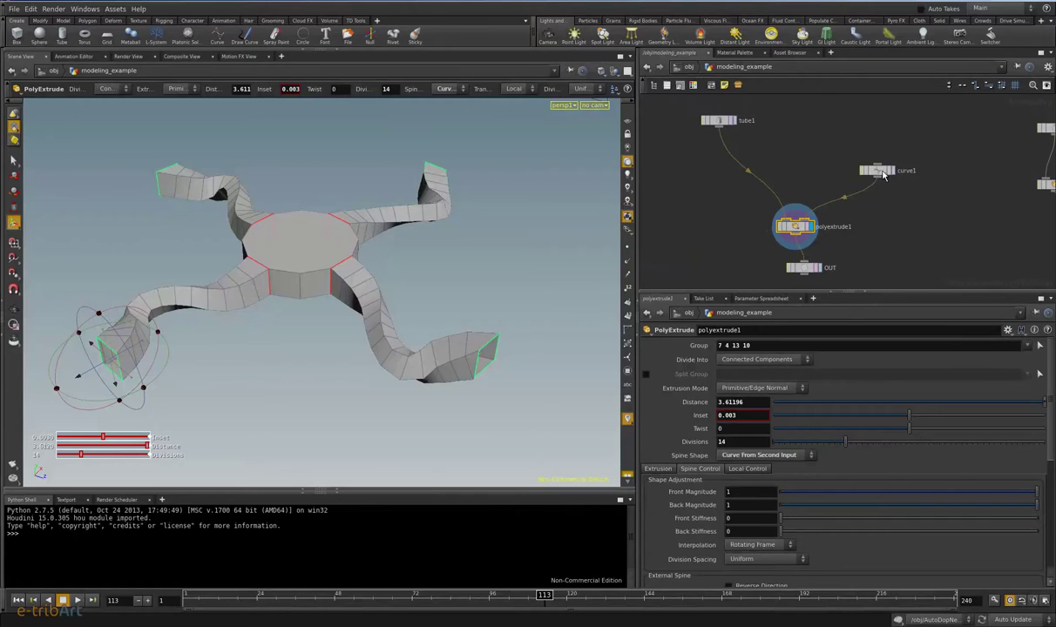
left_click_drag(883, 172, 881, 159)
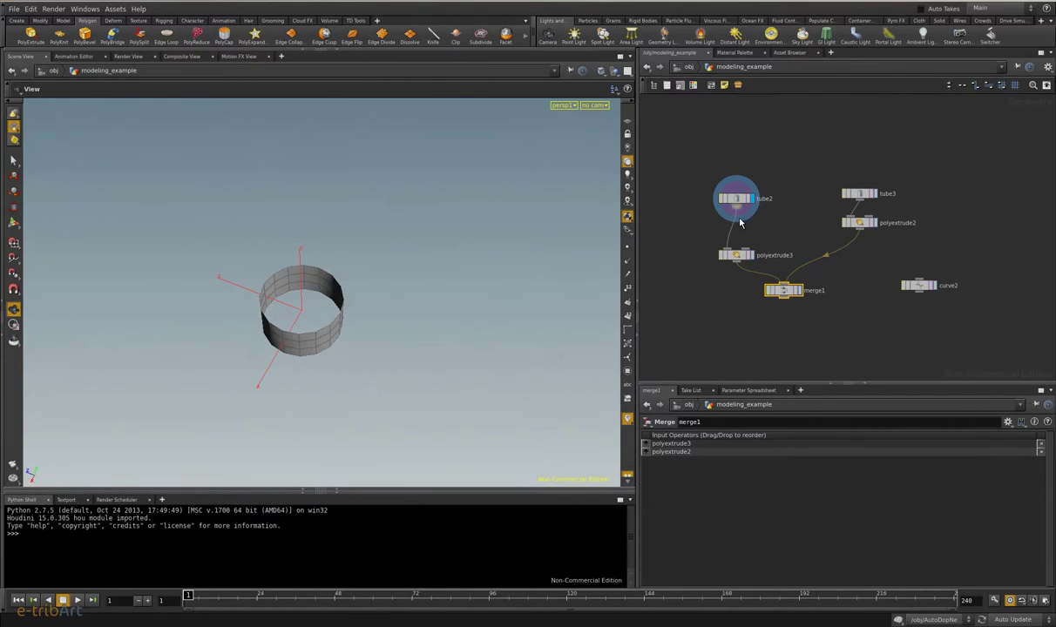
left_click_drag(713, 194, 702, 186)
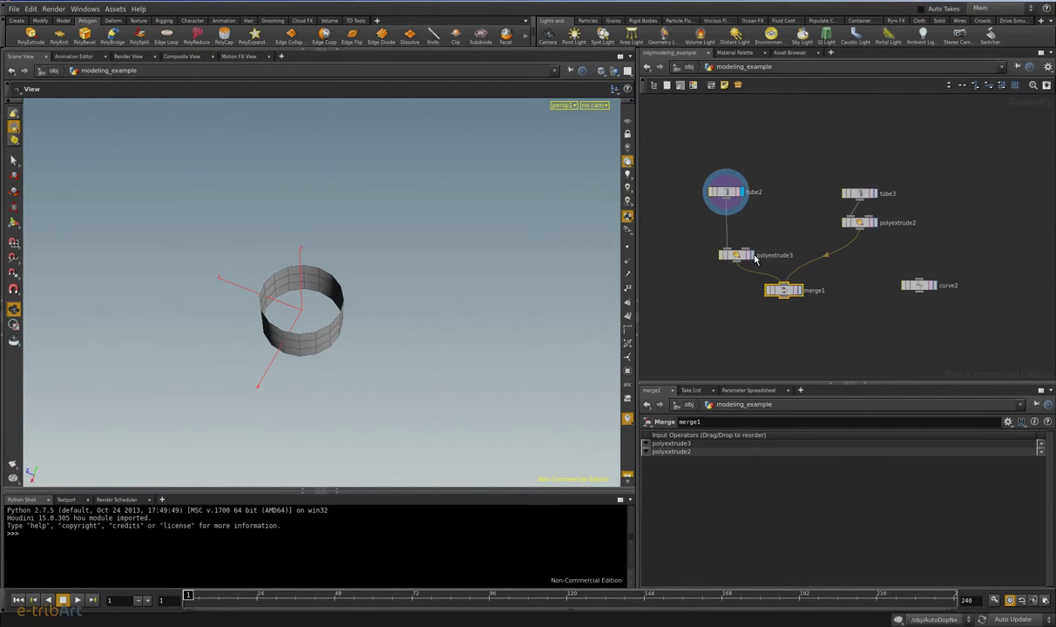
Step: Display polyextrude3, template polyextrude2, then display merge1 and orbit to view both rings
left_click(752, 257)
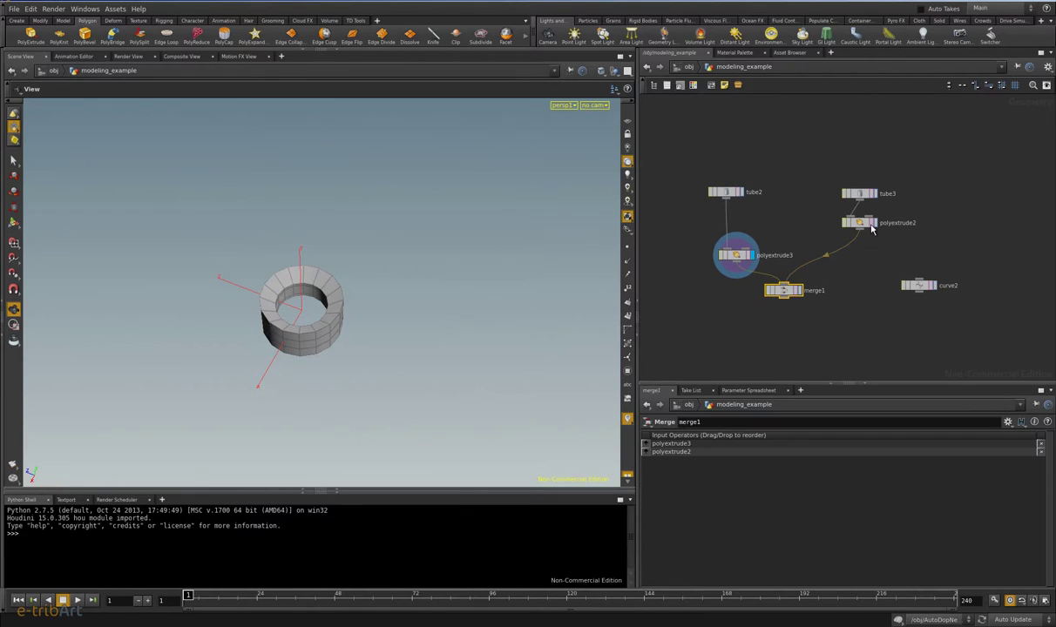
left_click(828, 218)
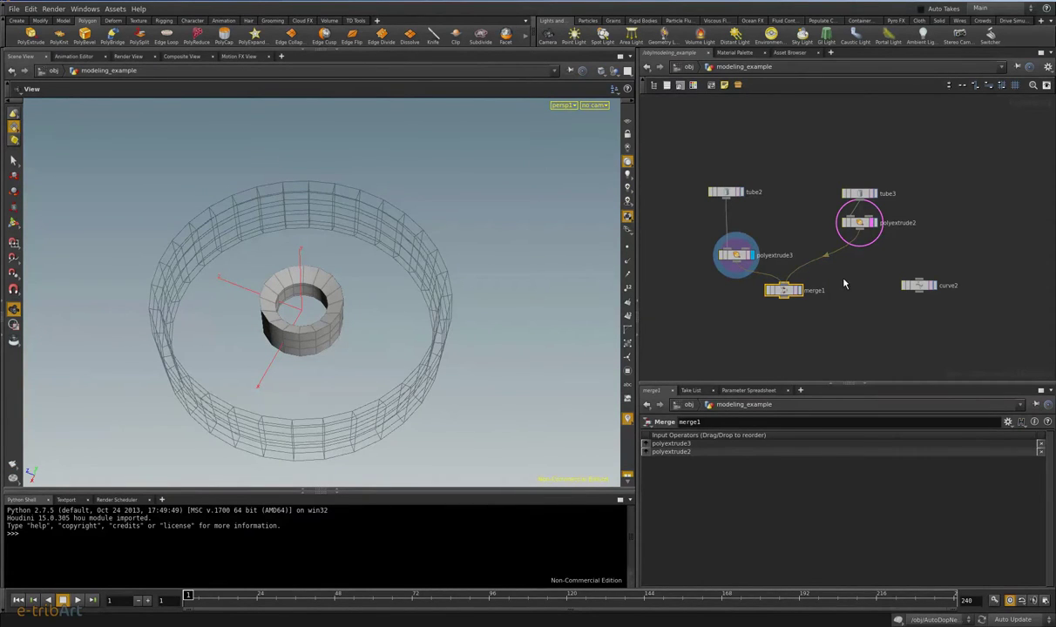
left_click(830, 215)
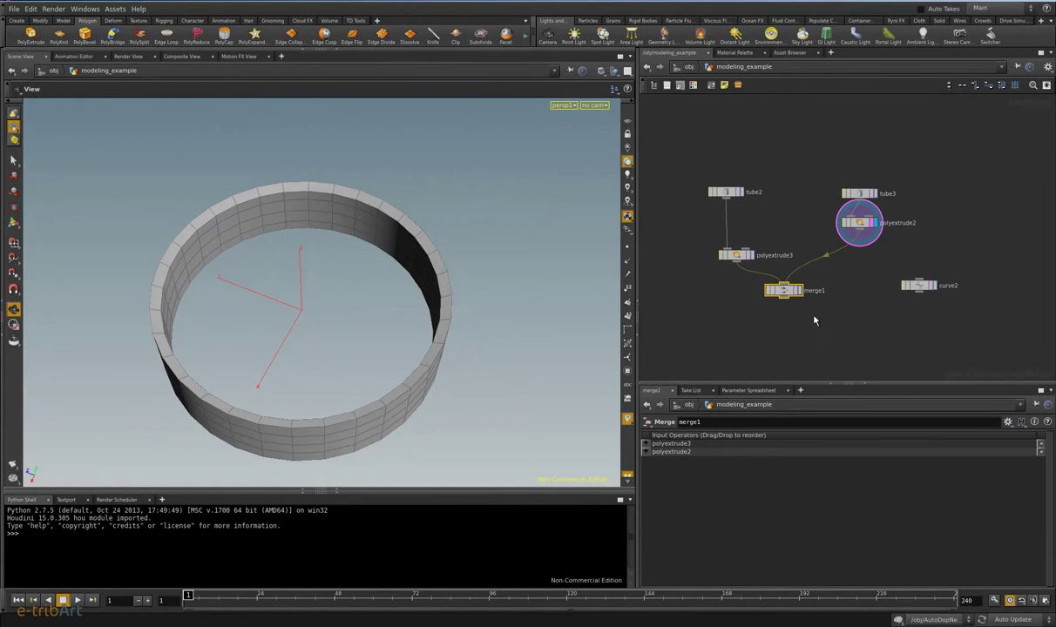
left_click(799, 291)
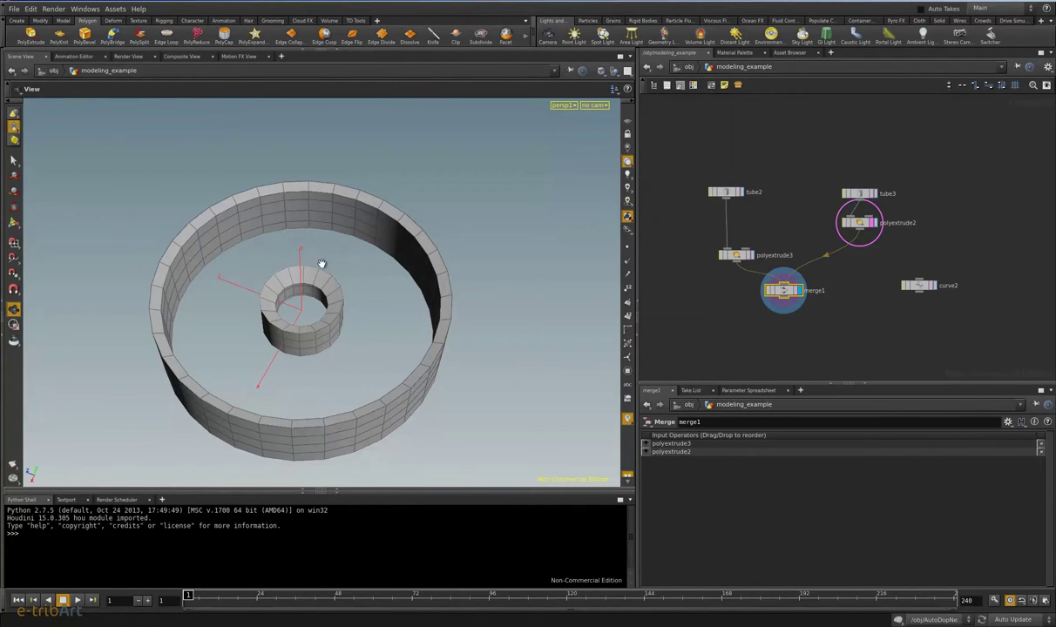
left_click_drag(254, 321, 330, 271)
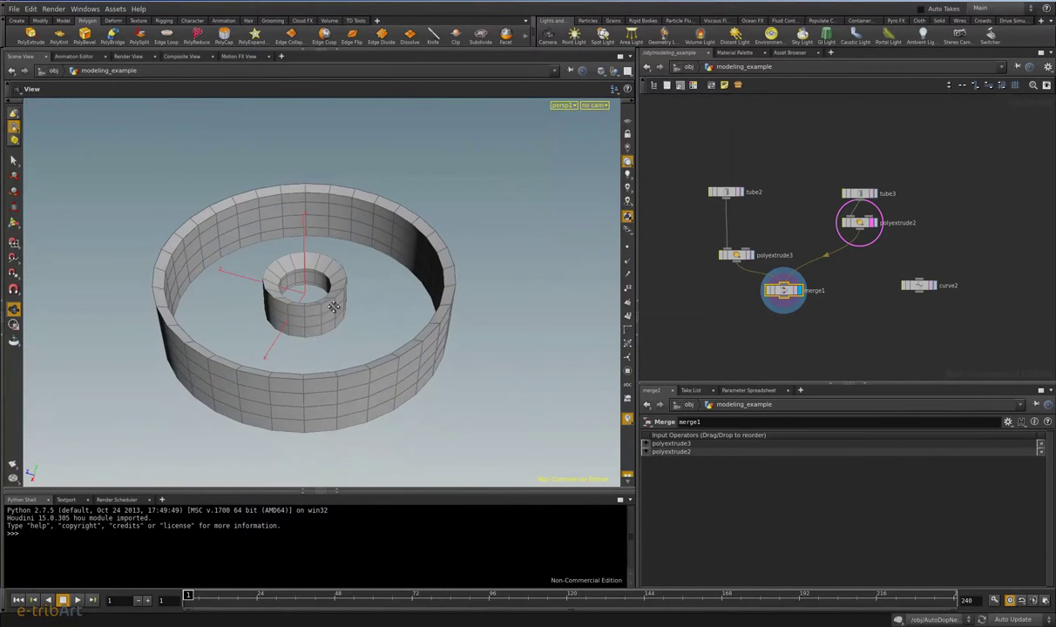
scroll(327, 273, "up", 3)
left_click_drag(332, 292, 323, 276)
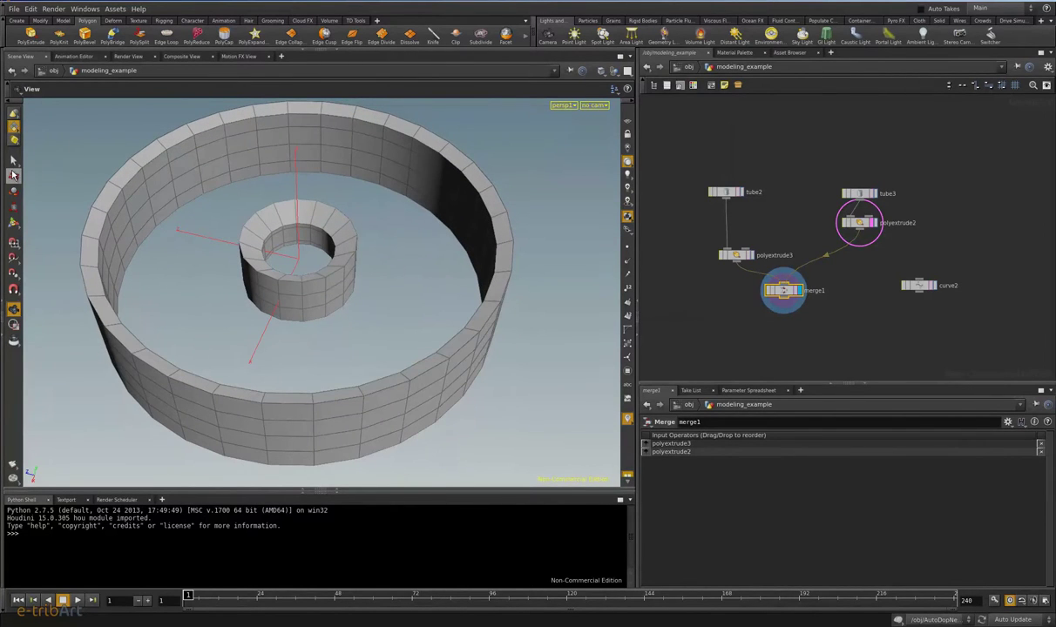
left_click(13, 161)
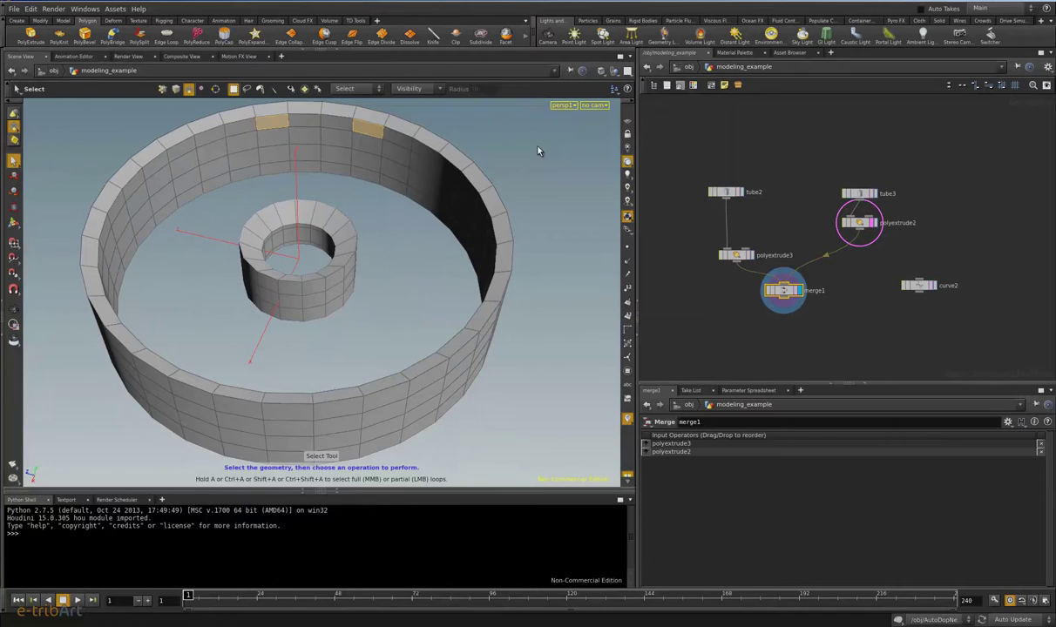
Step: PolyBridge a face on the inner tube to outer-ring faces, forming two 10-division curved spokes
left_click(514, 157)
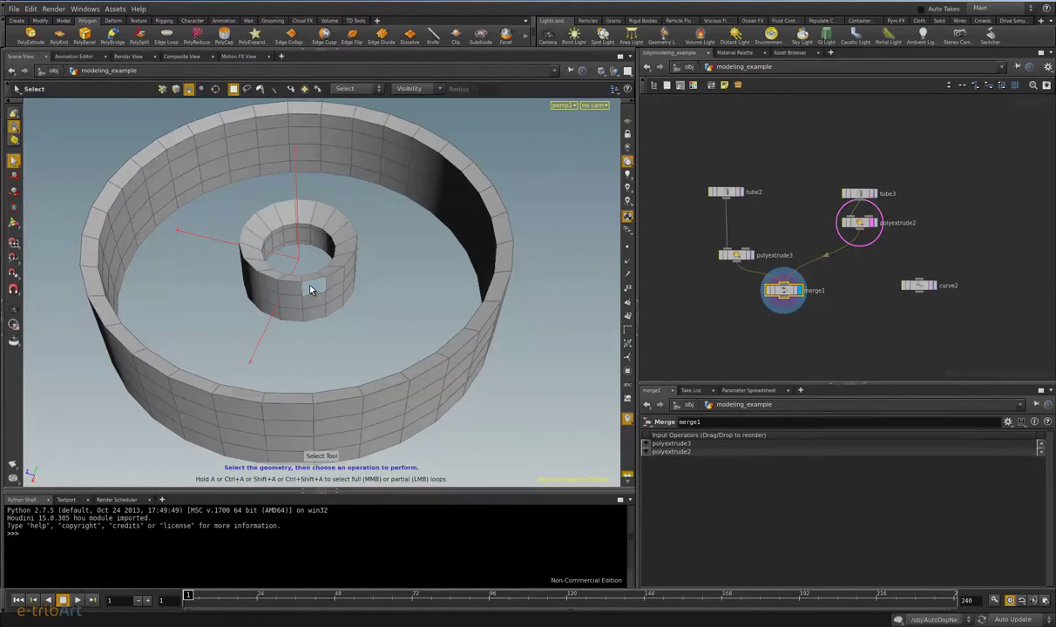
left_click(267, 286, "shift")
left_click(114, 38)
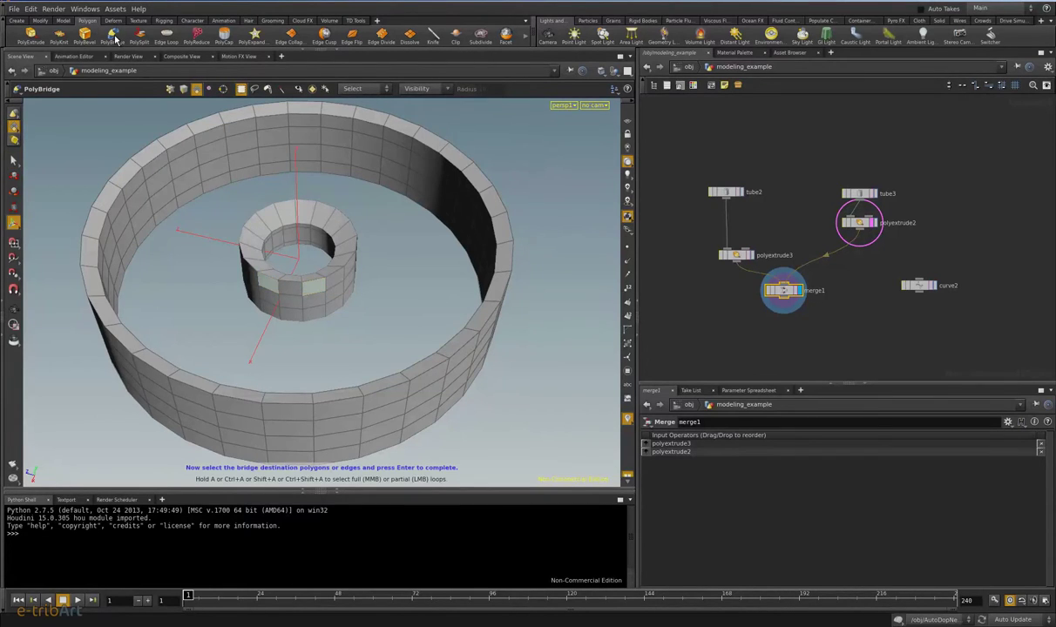
mouse_move(349, 269)
left_mouse_down()
mouse_move(313, 324)
mouse_move(485, 325)
mouse_move(425, 260)
left_mouse_up()
mouse_move(409, 199)
left_mouse_down()
mouse_move(341, 308)
mouse_move(372, 297)
mouse_move(409, 307)
mouse_move(342, 178)
left_mouse_up()
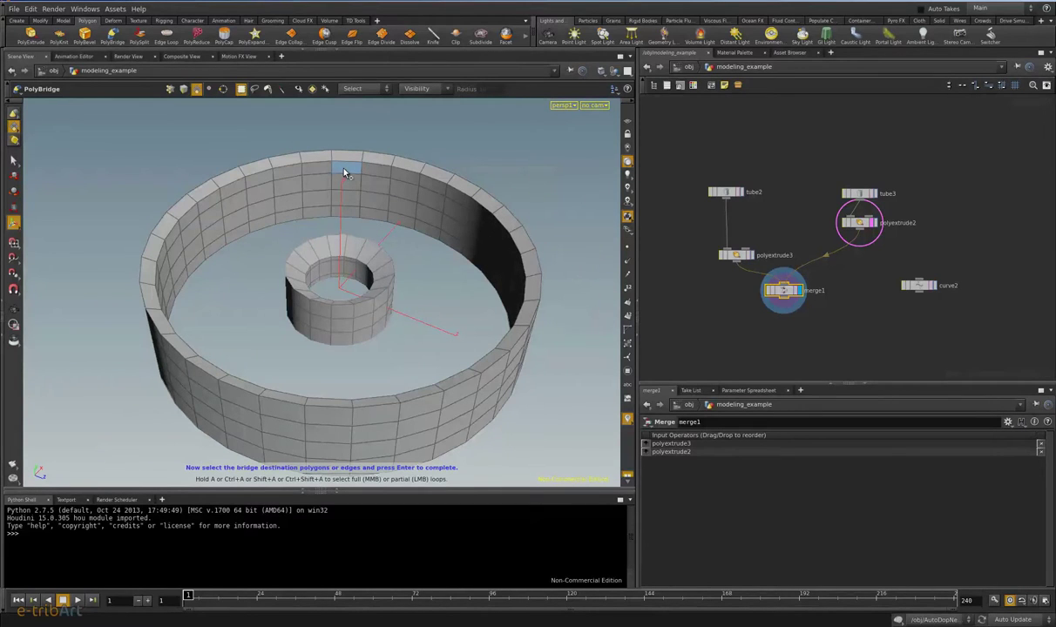
left_click(427, 181)
key("Return")
mouse_move(365, 217)
left_mouse_down()
mouse_move(221, 276)
mouse_move(388, 304)
left_mouse_up()
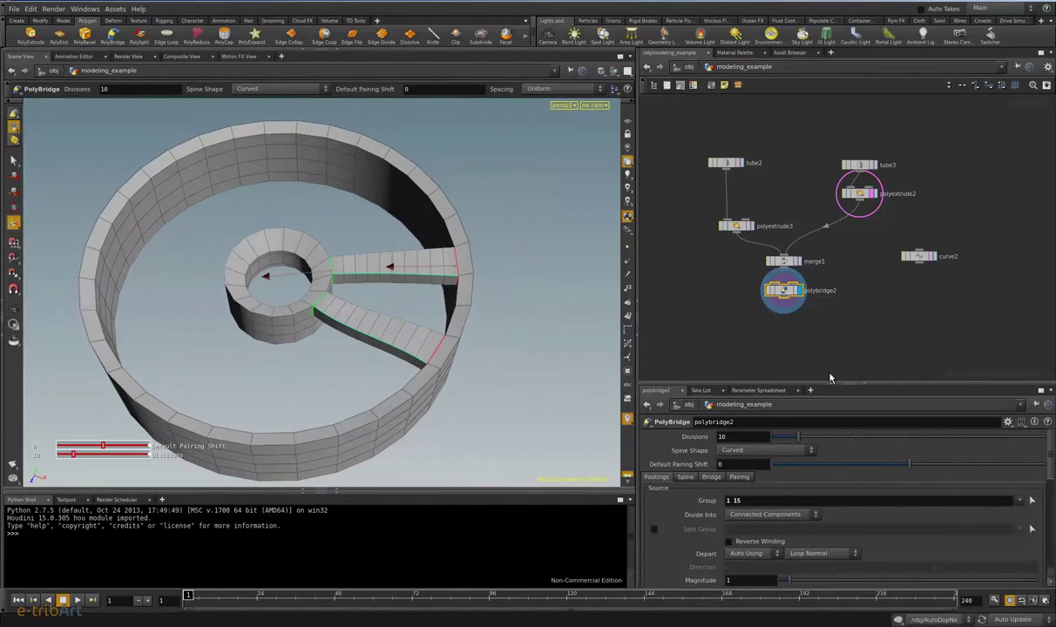
Step: Inspect the face numbers in PolyBridge's Source Group and Destination Group fields
left_click_drag(895, 392, 880, 328)
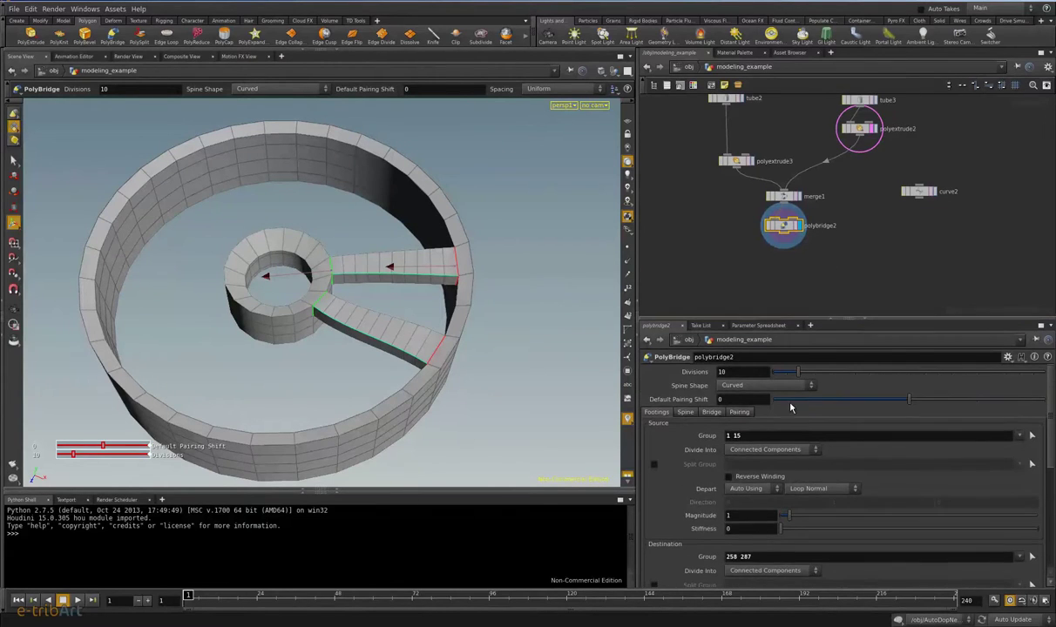
scroll(817, 473, "down", 1)
double_click(745, 397)
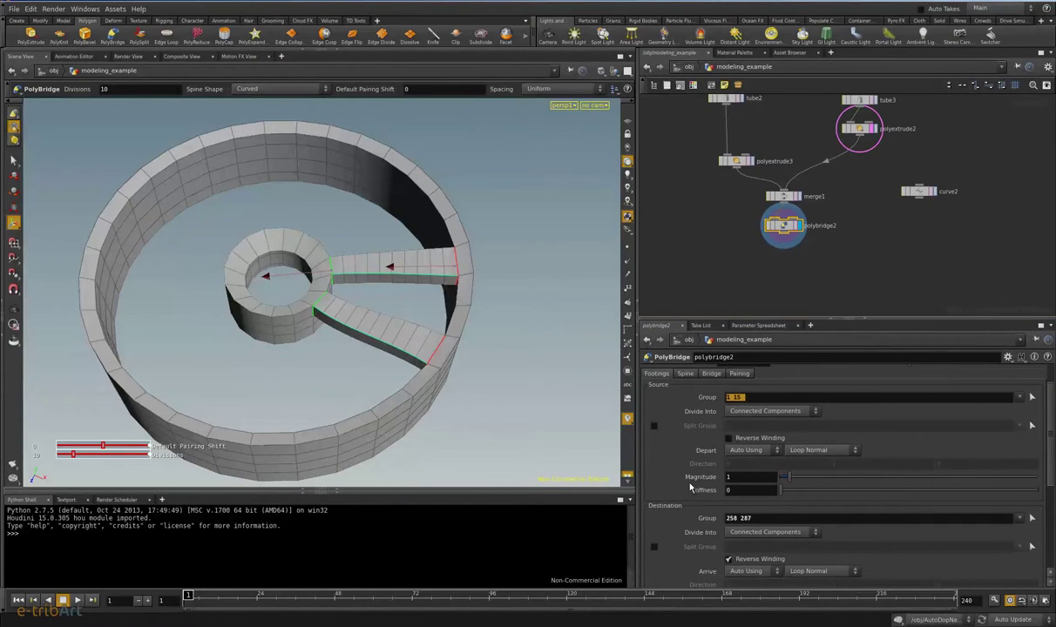
double_click(756, 518)
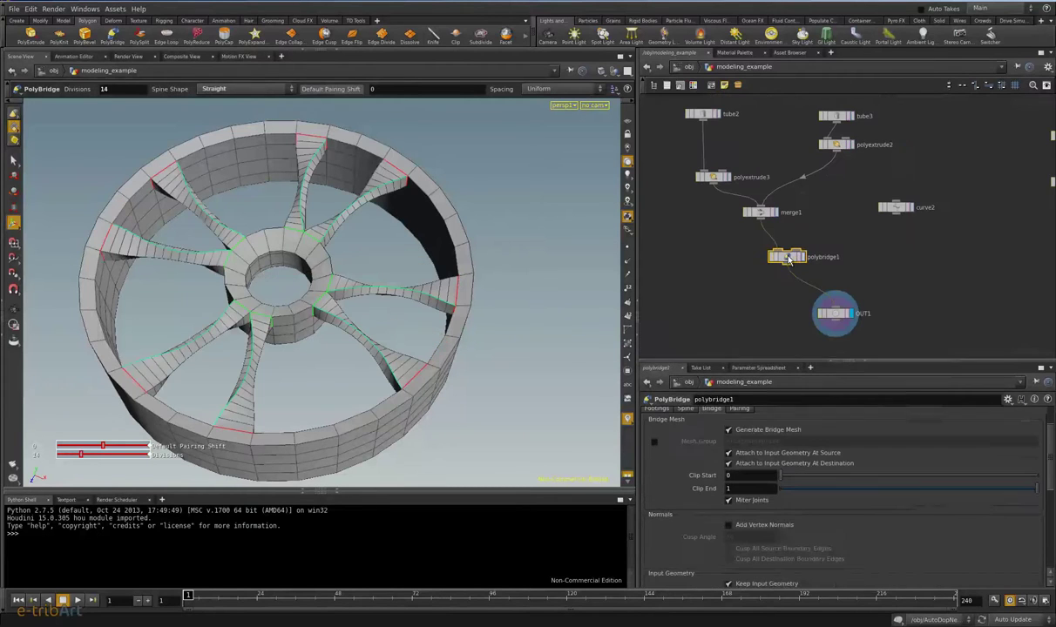
Step: Drag a key on polybridge1's Local Twist Ramp so the spokes twist differently along their length
scroll(687, 441, "up", 1)
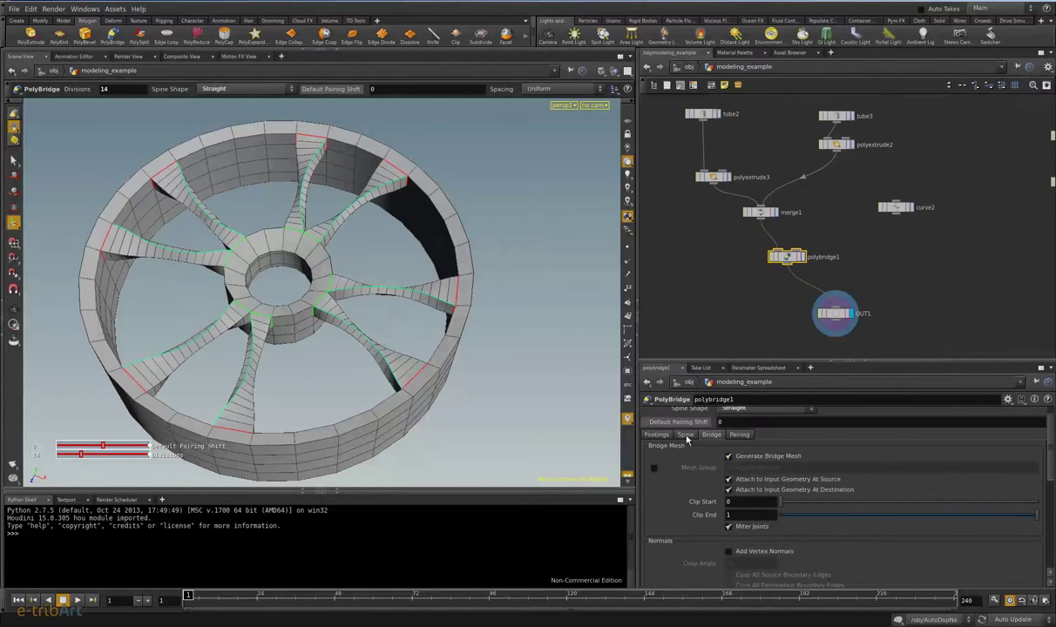
left_click(659, 436)
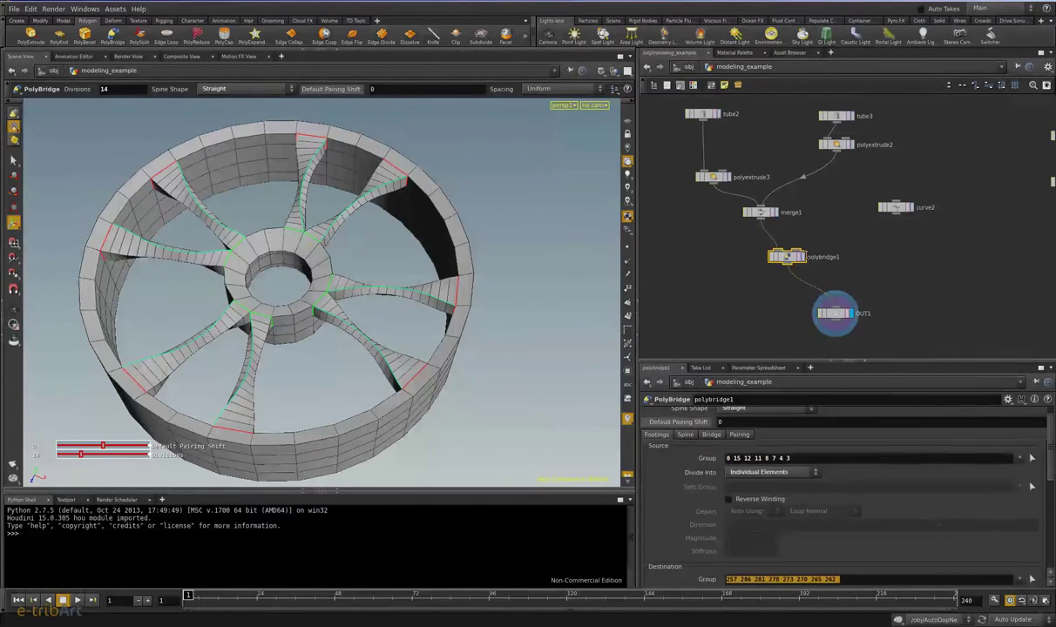
left_click_drag(950, 358, 950, 314)
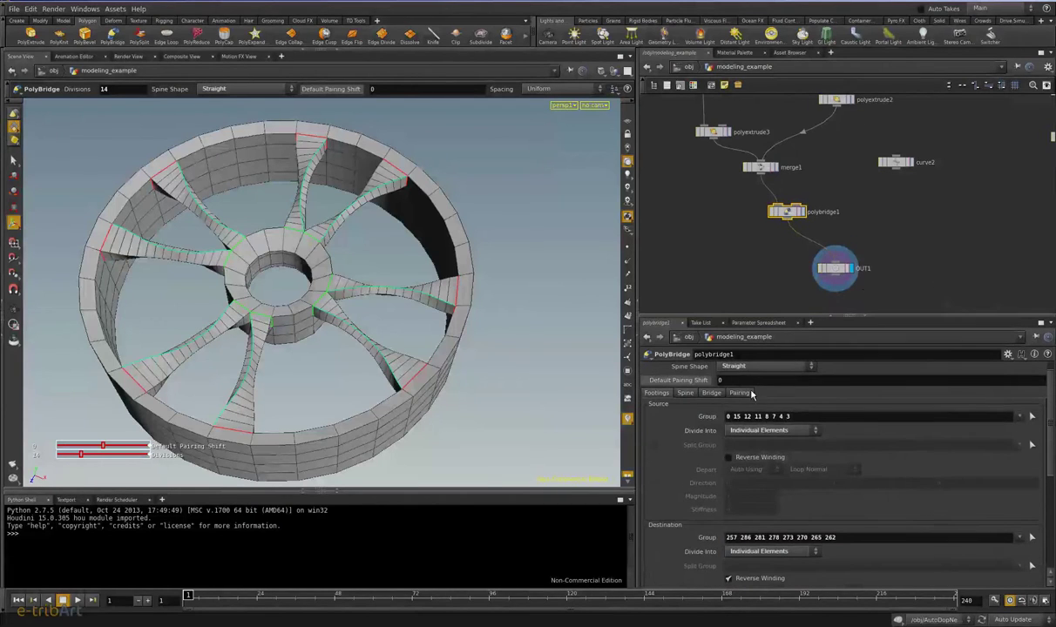
left_click(685, 394)
scroll(685, 405, "down", 1)
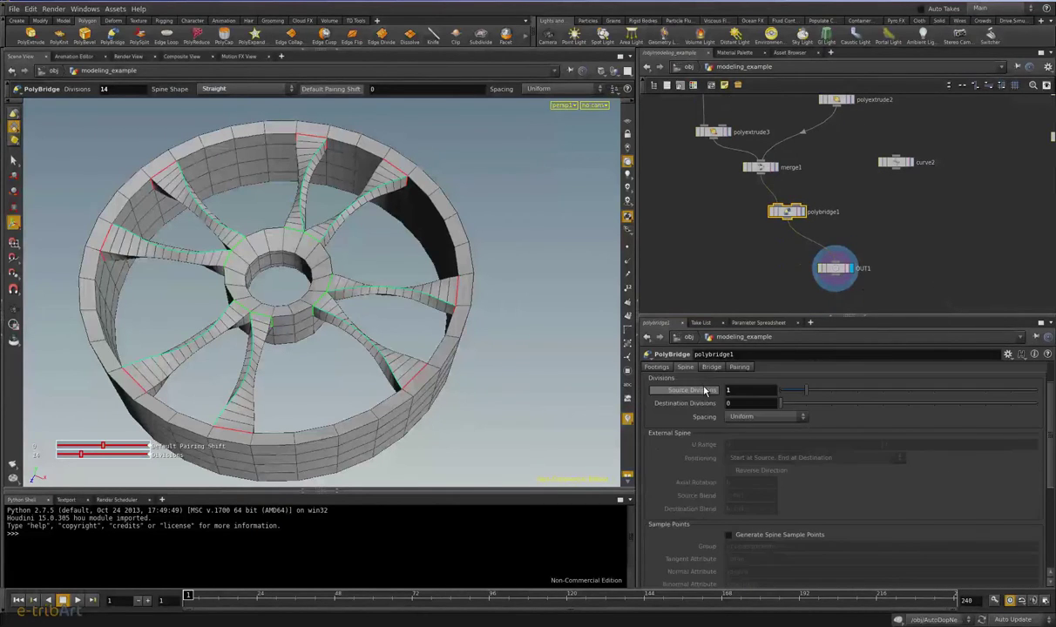
left_click(712, 367)
scroll(721, 442, "down", 2)
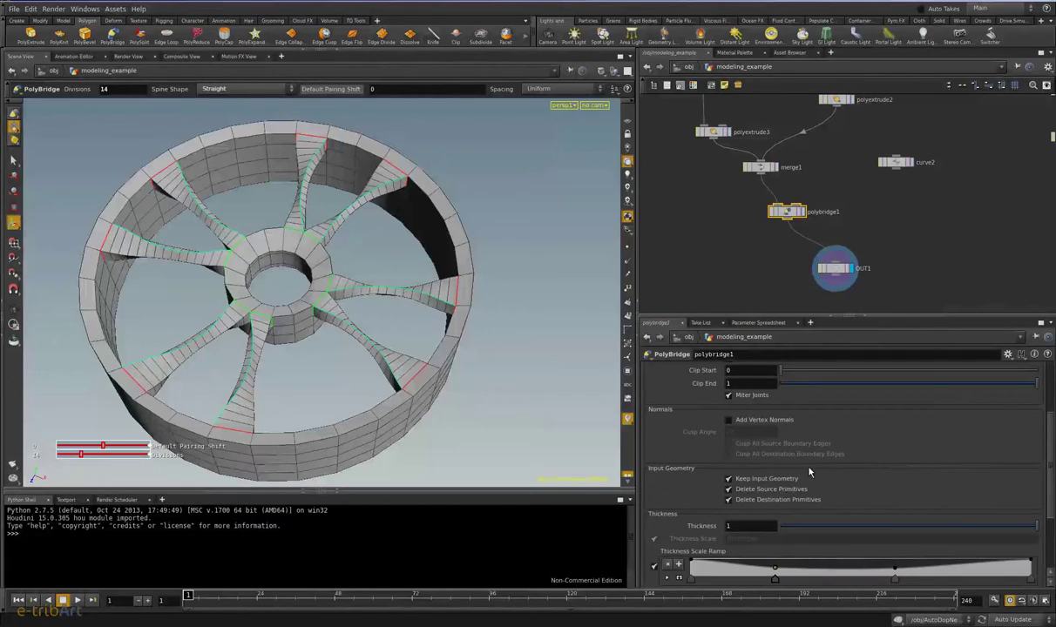
scroll(809, 472, "down", 2)
scroll(1046, 479, "down", 2)
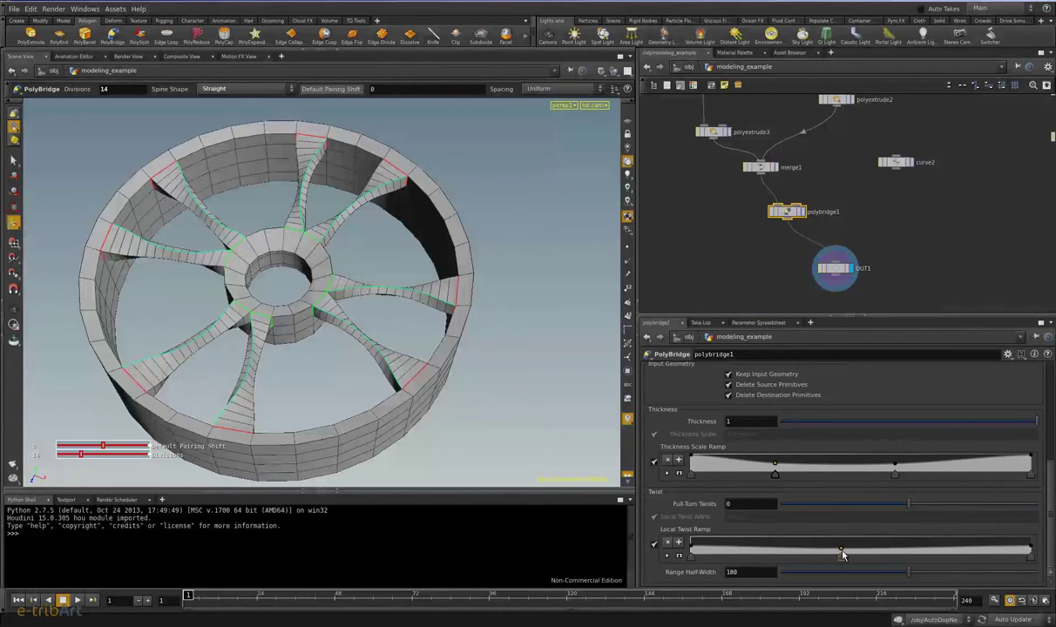
left_click_drag(841, 550, 841, 554)
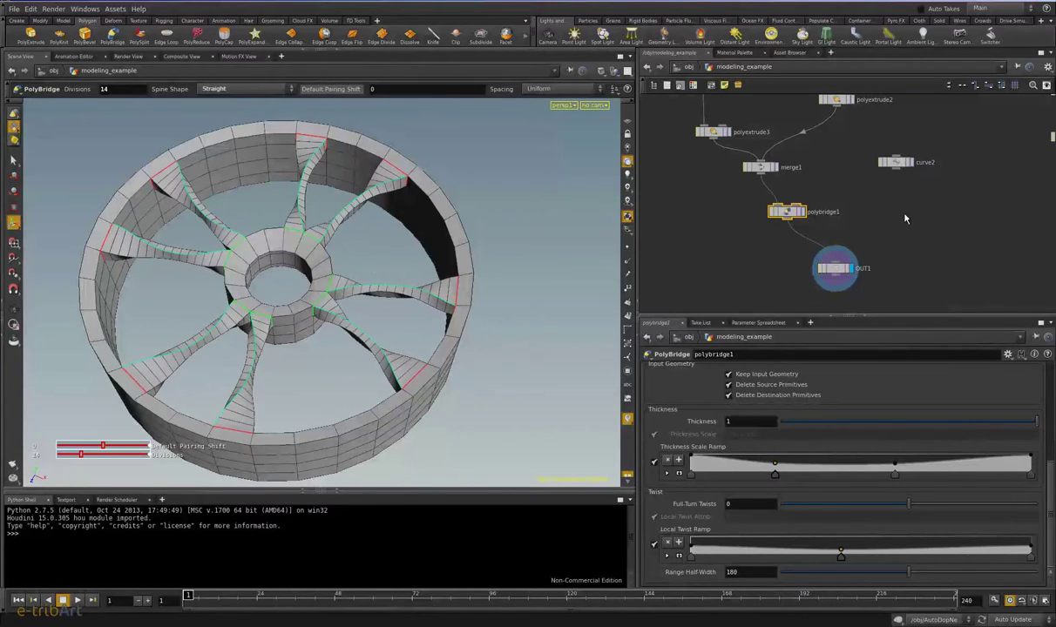
middle_click_drag(905, 219, 857, 245)
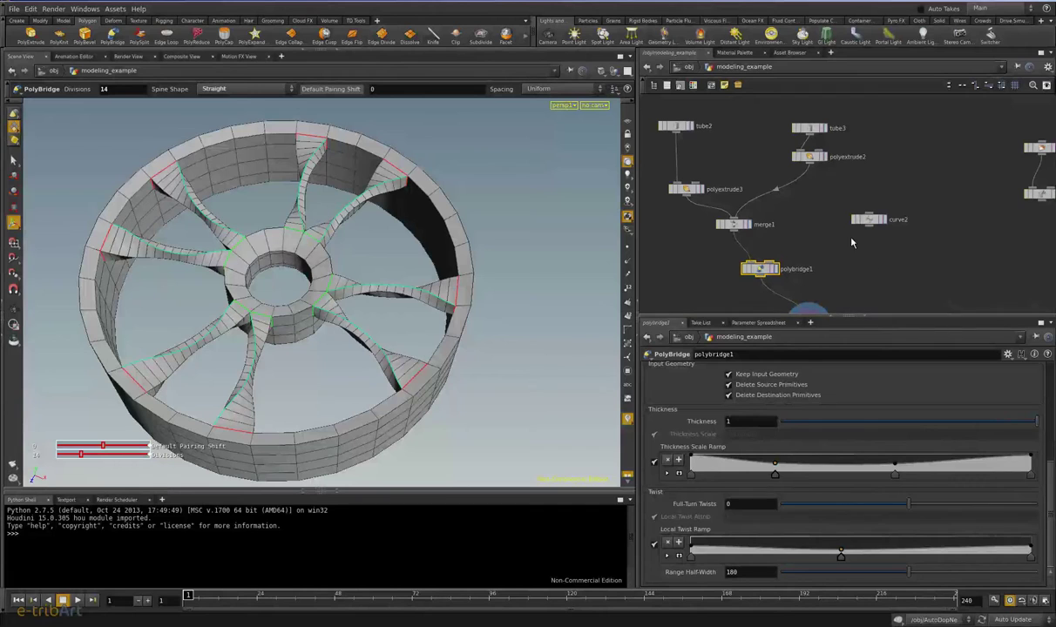
Step: Wire curve2 into polybridge1 and set Spine Shape to Curve From Second Input
left_click_drag(867, 229, 766, 262)
scroll(862, 403, "up", 3)
scroll(836, 397, "up", 3)
scroll(810, 392, "up", 3)
left_click(766, 383)
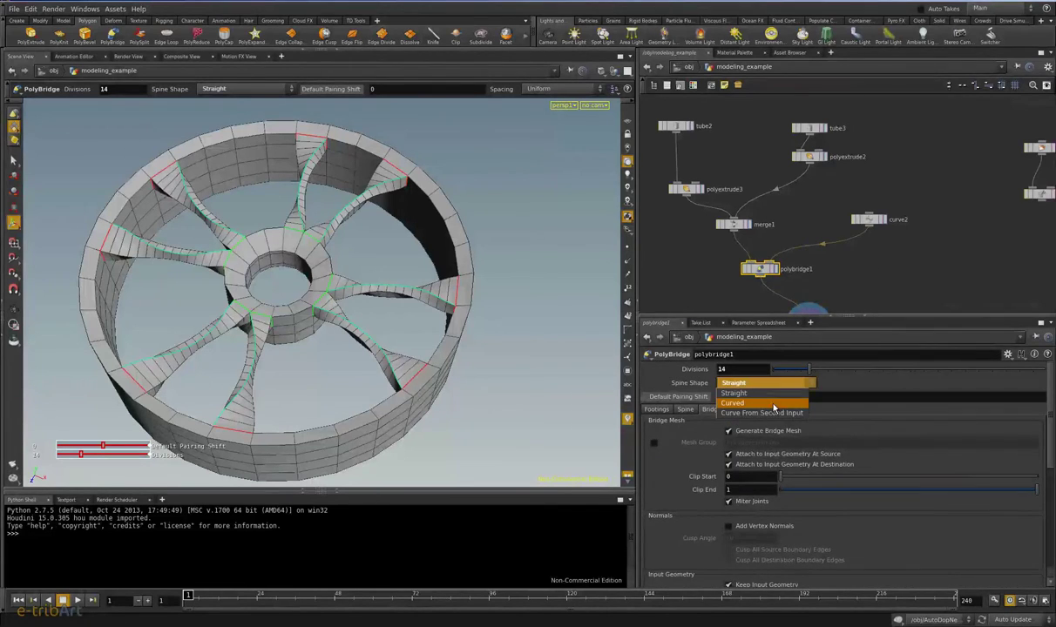
left_click(773, 413)
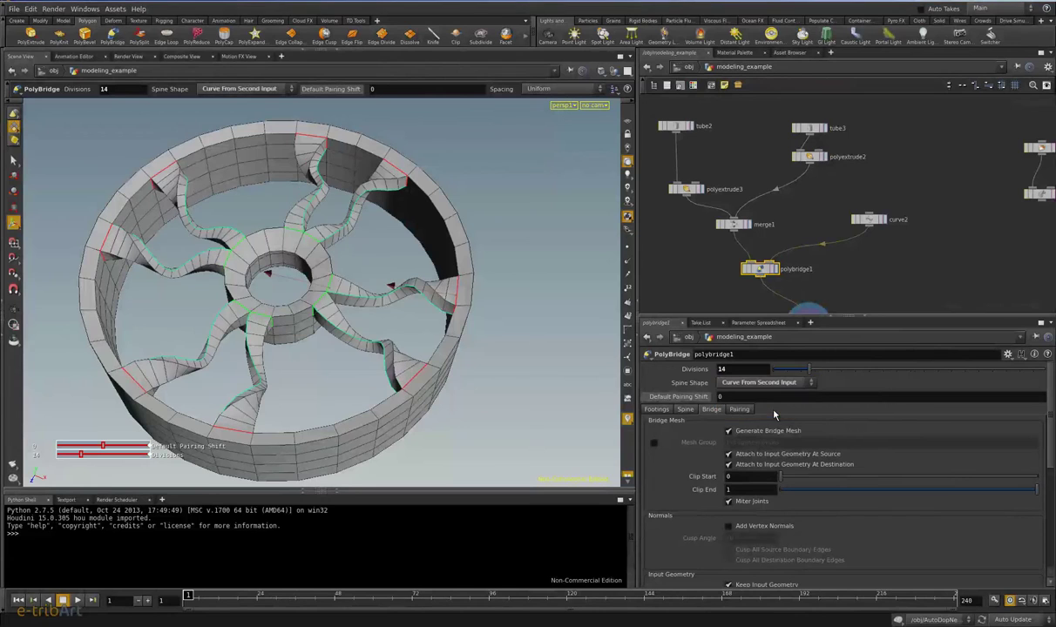
Step: Select curve2 and drag its points to bend the spokes
left_click(868, 219)
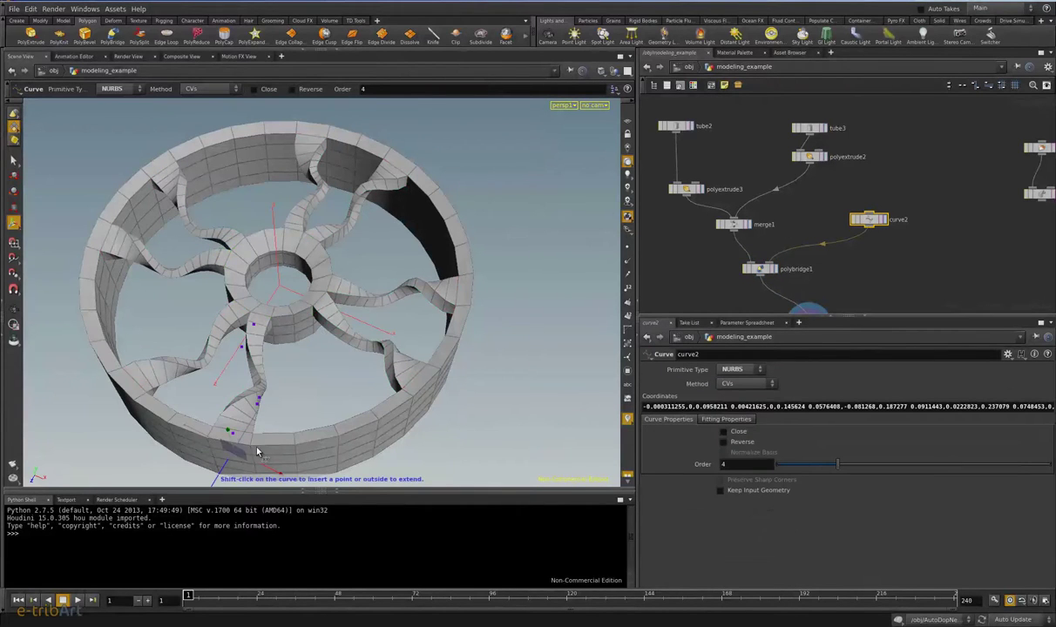
left_click_drag(235, 443, 254, 436)
left_click_drag(304, 480, 290, 470)
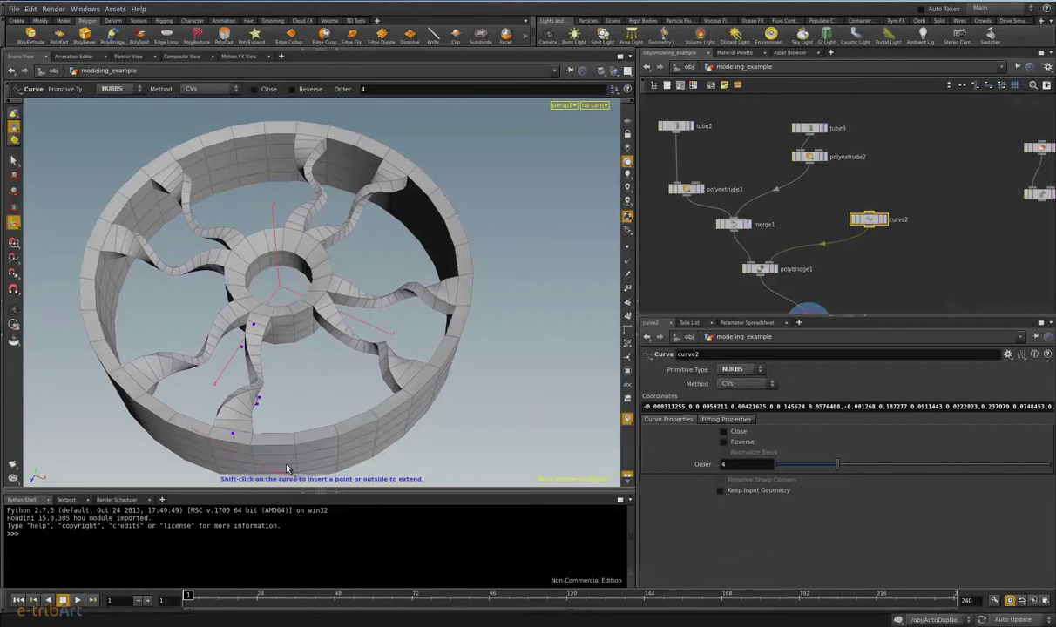
left_click(234, 433)
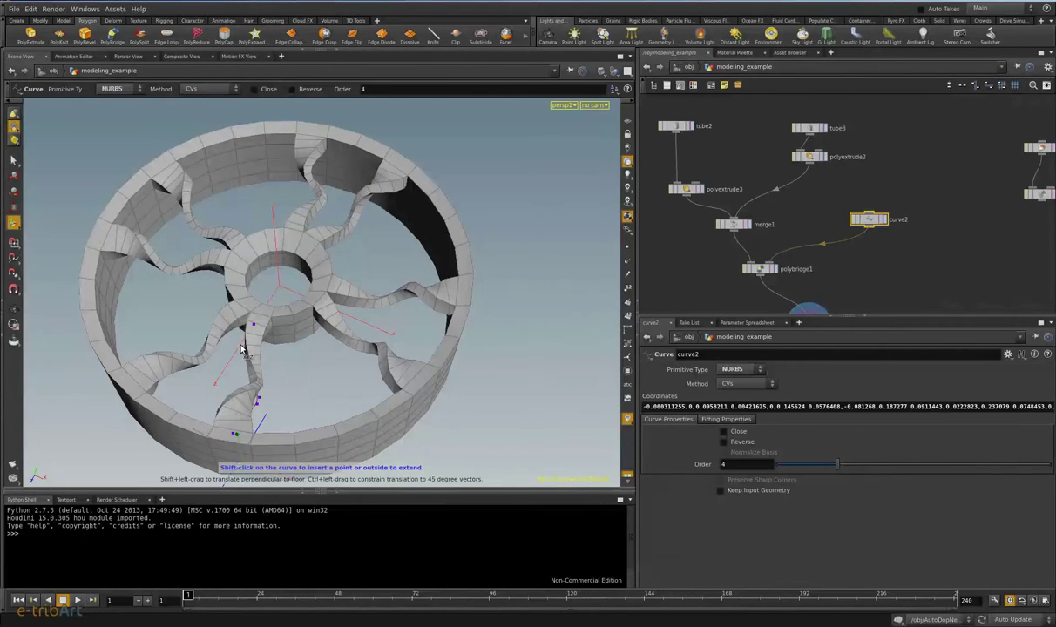
middle_click_drag(855, 283, 841, 236)
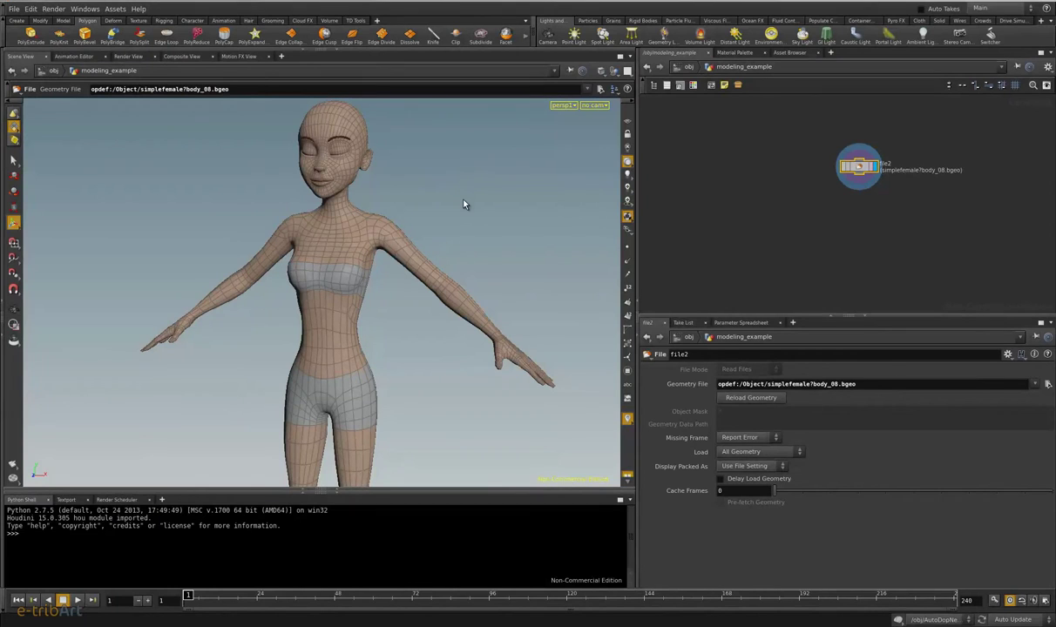
Step: Orbit and zoom to a frontal view of the female model's head and chest
key("Escape")
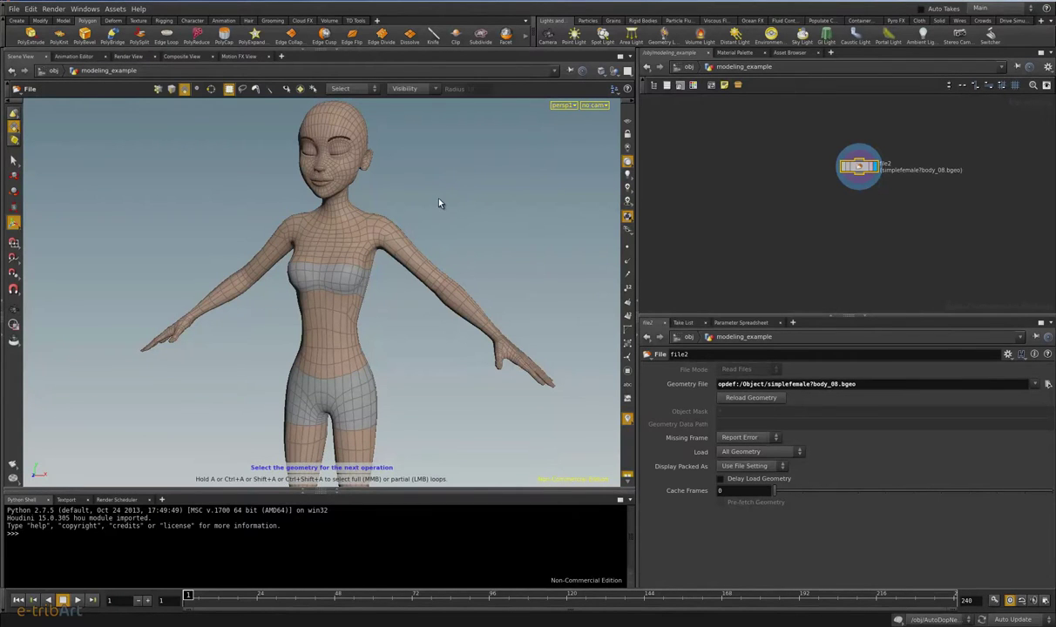
mouse_move(452, 211)
left_mouse_down()
mouse_move(401, 229)
mouse_move(412, 212)
left_mouse_up()
right_click_drag(412, 211, 433, 297)
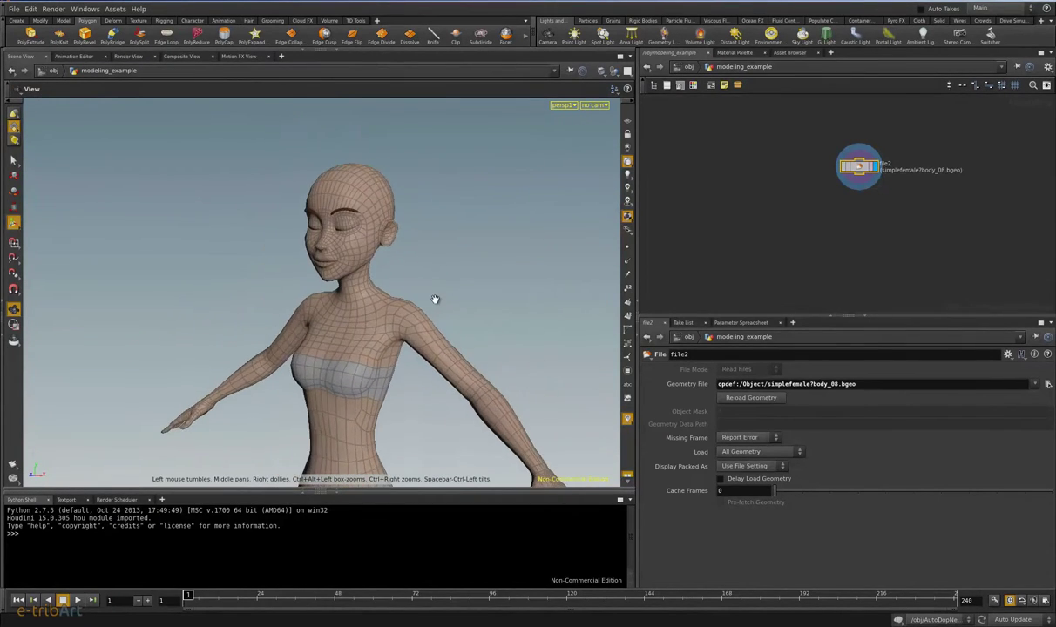
scroll(436, 299, "up", 2)
mouse_move(435, 299)
left_mouse_down()
mouse_move(377, 267)
mouse_move(384, 233)
left_mouse_up()
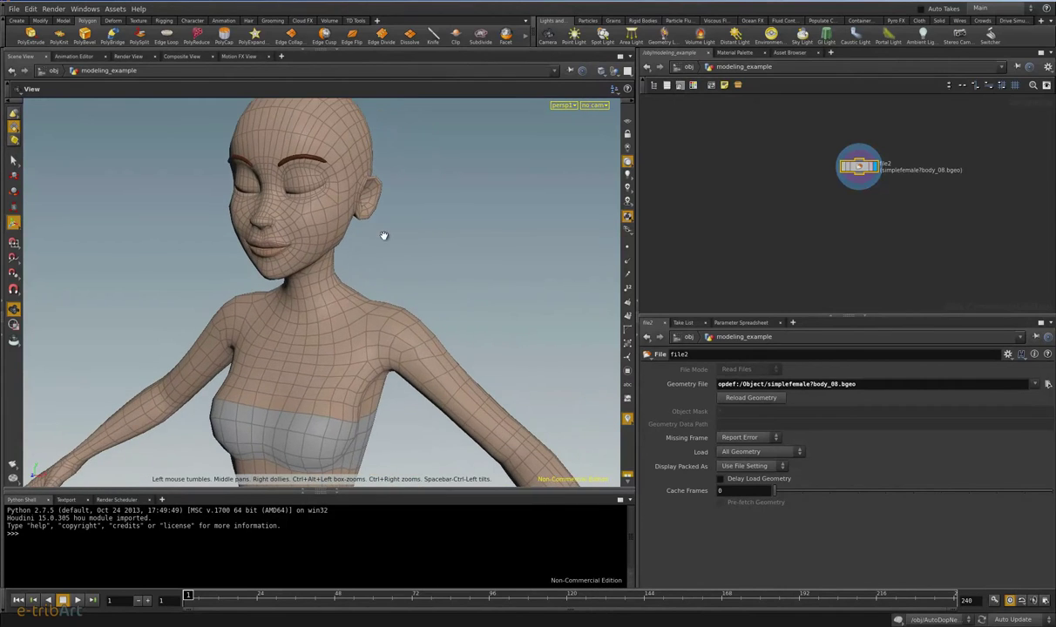
right_click_drag(384, 234, 391, 311)
left_click(871, 148)
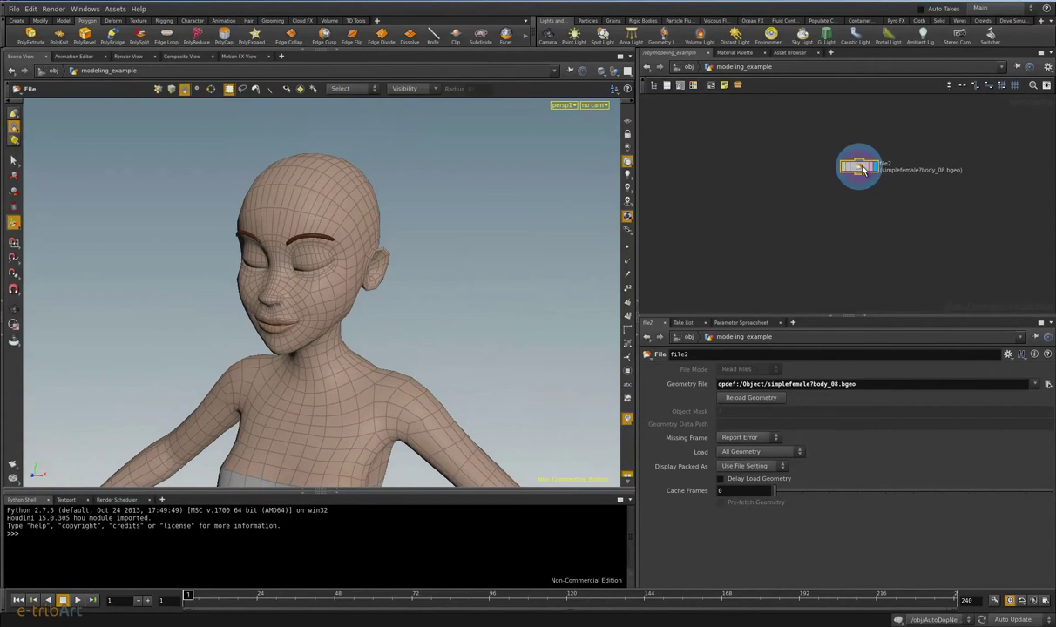
left_click_drag(862, 170, 828, 161)
key("Escape")
mouse_move(358, 243)
left_mouse_down()
mouse_move(396, 235)
mouse_move(309, 285)
mouse_move(422, 278)
mouse_move(277, 295)
mouse_move(336, 269)
left_mouse_up()
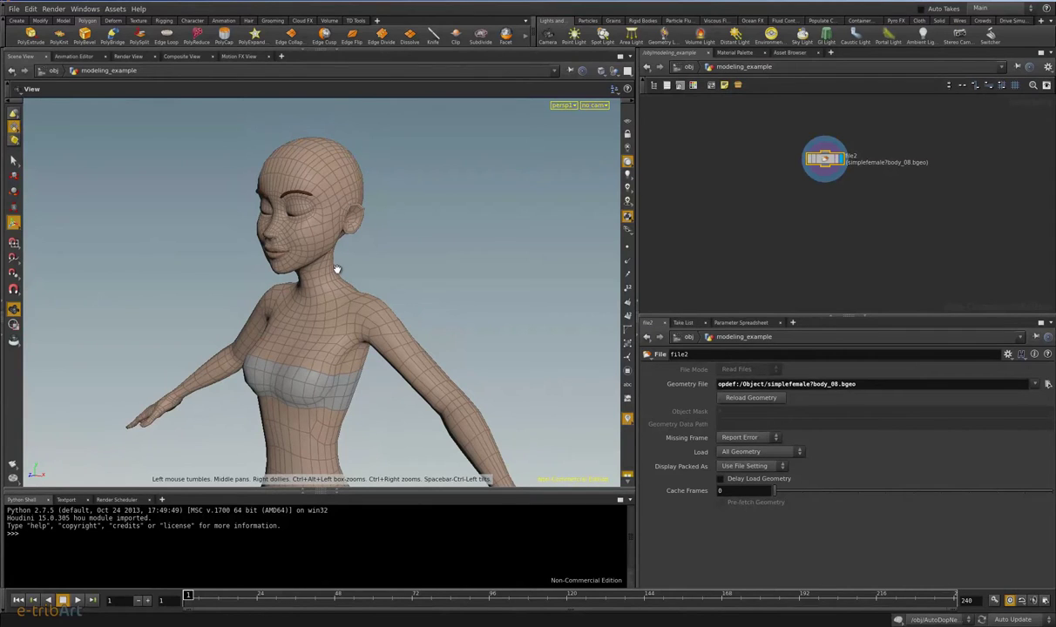
mouse_move(336, 269)
left_mouse_down()
mouse_move(302, 259)
mouse_move(302, 276)
mouse_move(297, 265)
mouse_move(345, 313)
mouse_move(347, 287)
left_mouse_up()
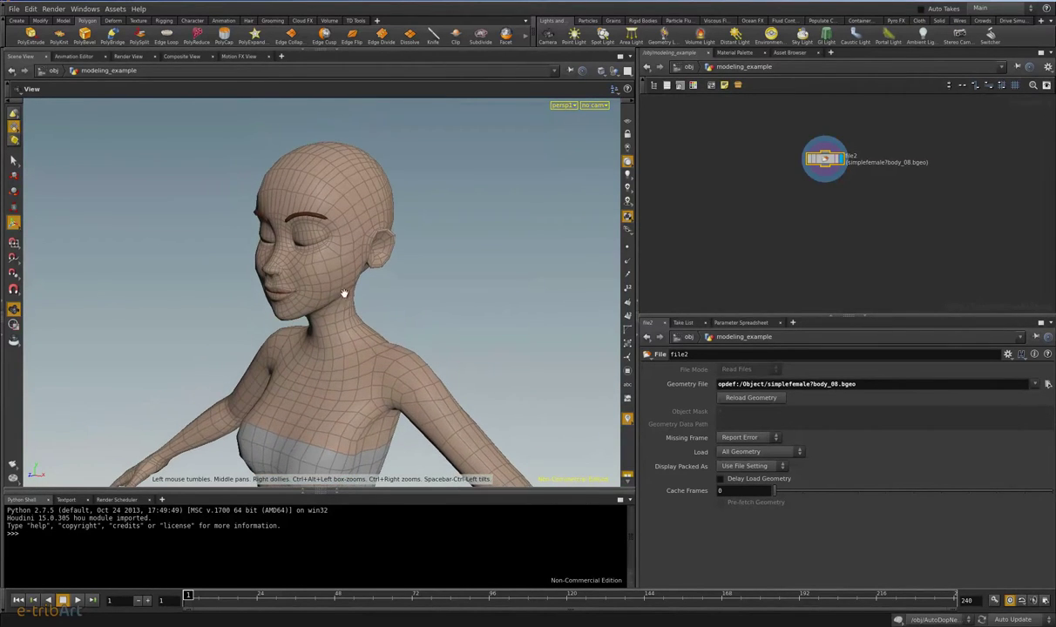
Step: Switch to point selection, select a cheek point, and start a Move edit on it
key("s")
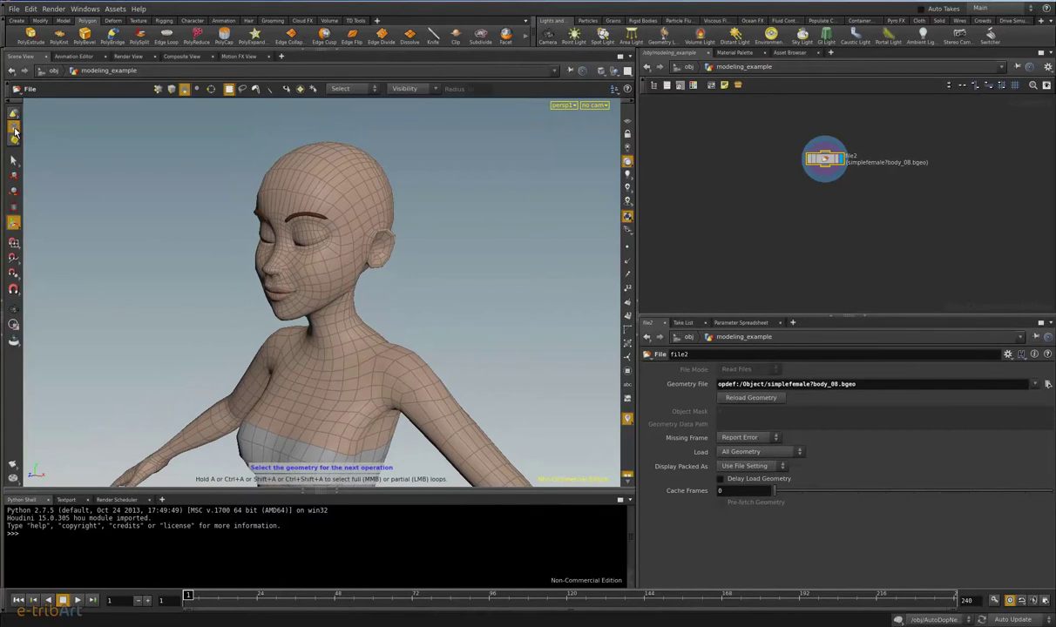
left_click(15, 130)
left_click(44, 134)
key("Escape")
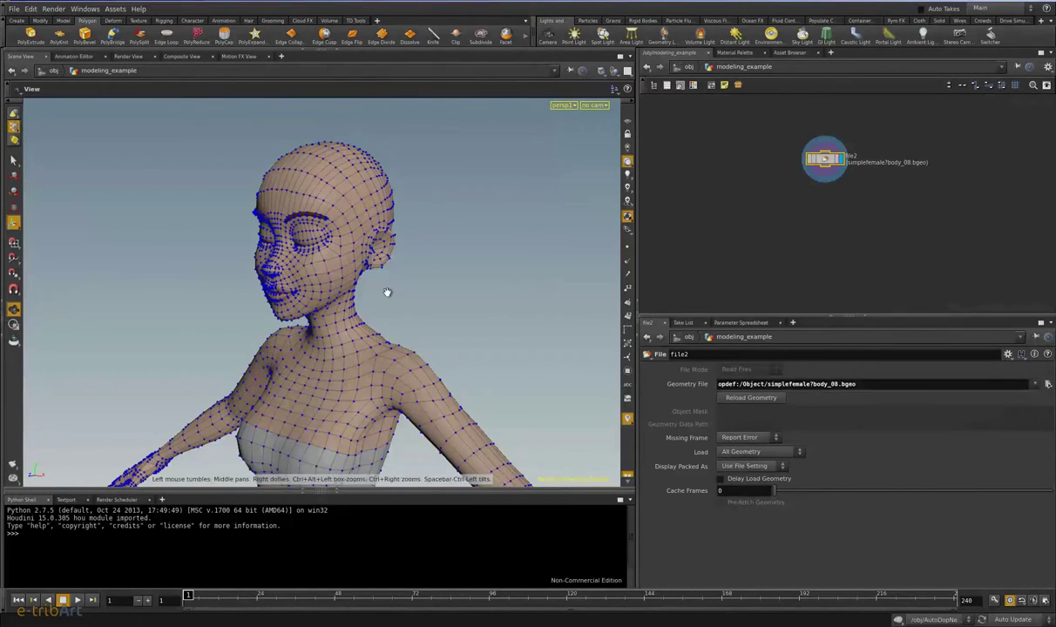
left_click_drag(387, 291, 369, 261)
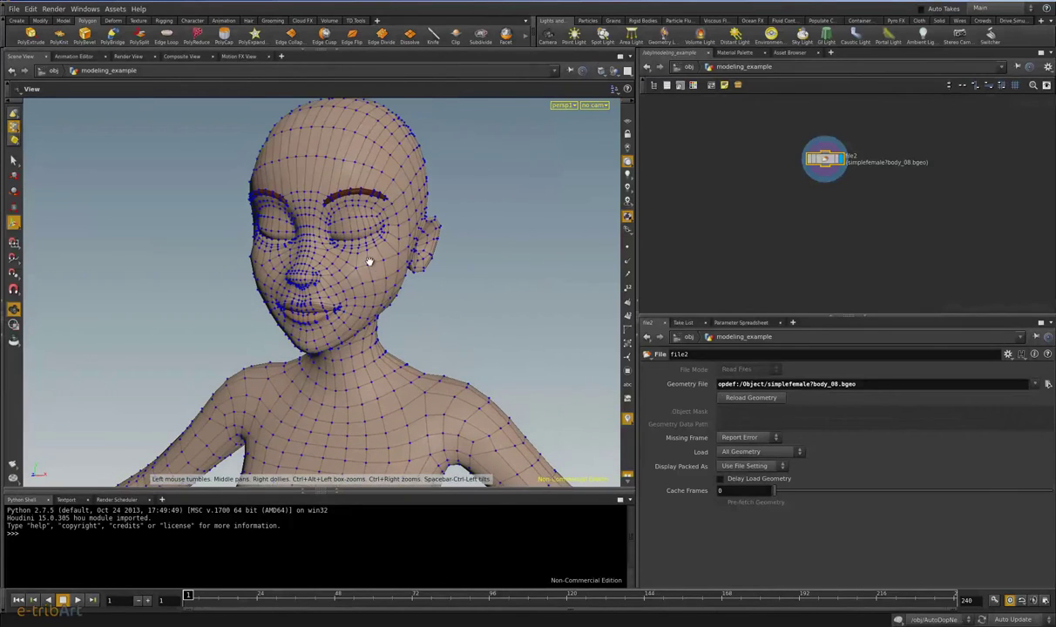
key("s")
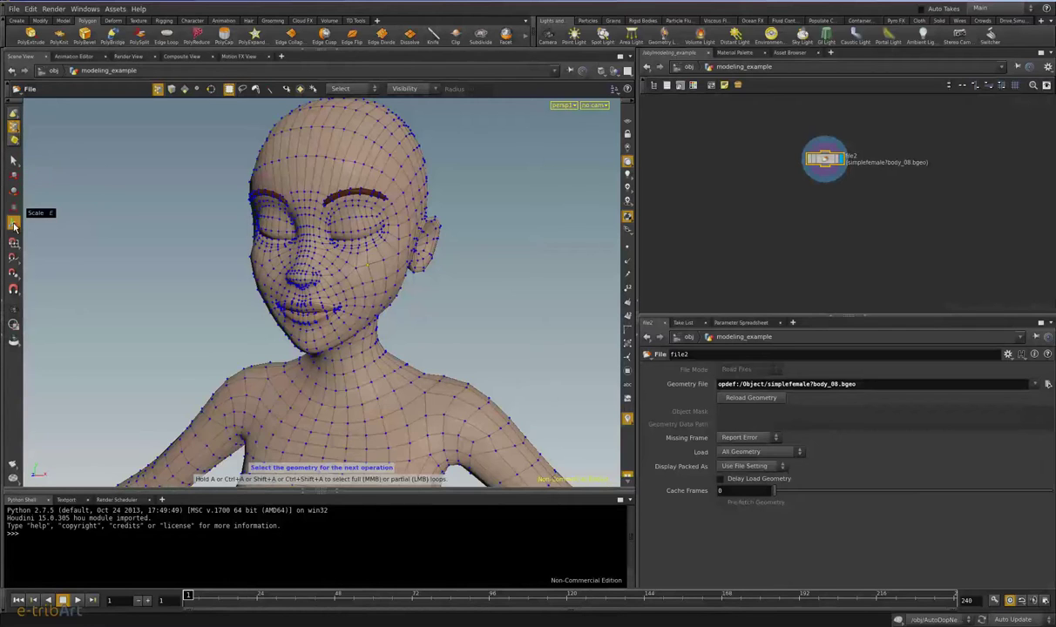
key("t")
mouse_move(404, 287)
left_mouse_down("alt")
mouse_move(325, 302)
mouse_move(299, 288)
mouse_move(223, 295)
mouse_move(300, 298)
mouse_move(346, 284)
mouse_move(282, 296)
mouse_move(331, 292)
left_mouse_up("alt")
Step: Undo the cheek move, place edit1 below file2, and enable Use Mirror
key("ctrl+z")
key("Return")
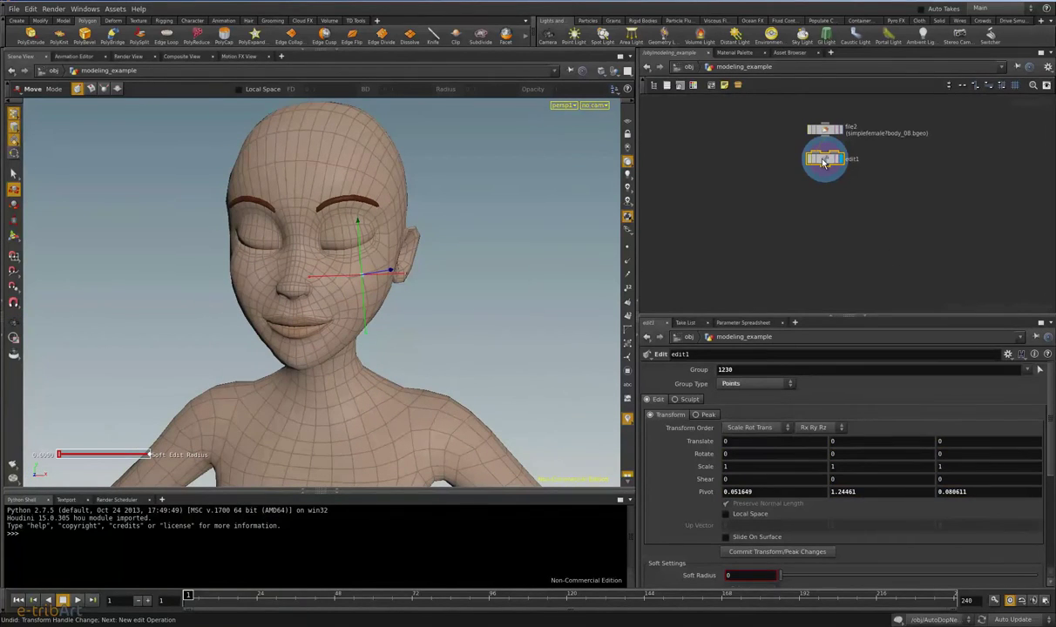
left_click_drag(823, 162, 810, 187)
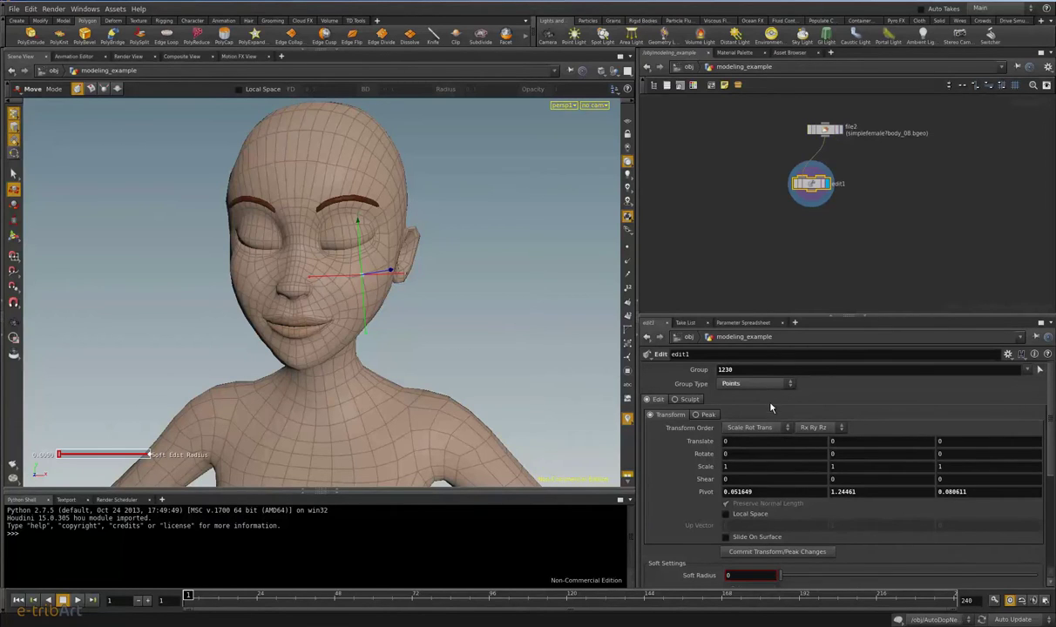
scroll(792, 487, "down", 1)
scroll(791, 486, "down", 1)
scroll(792, 486, "down", 1)
scroll(766, 514, "down", 1)
left_click(743, 515)
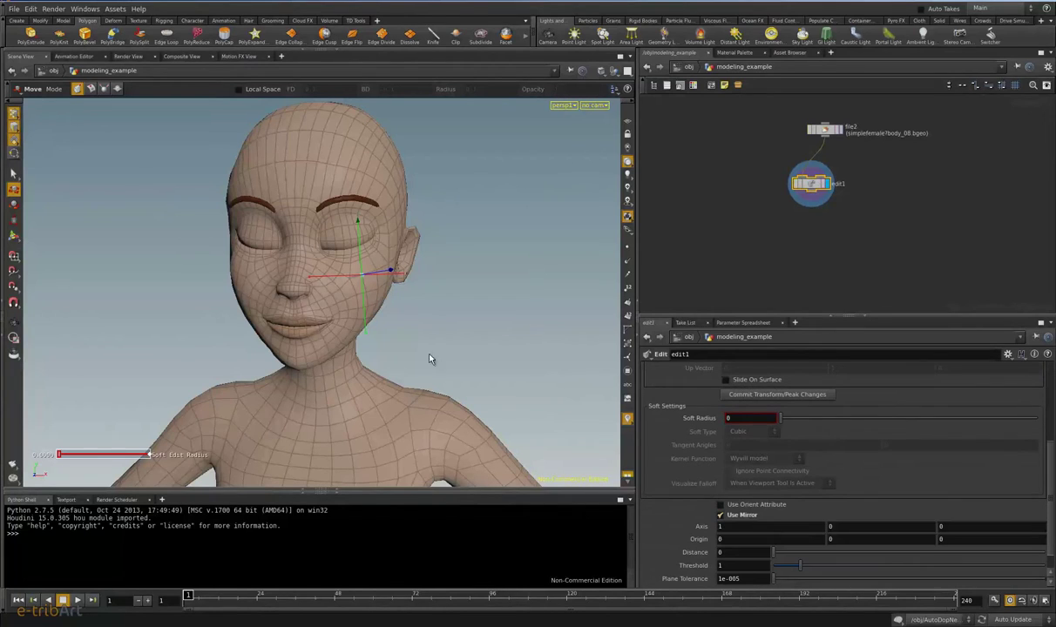
Step: Set Soft Radius to 0.06 and pull the cheek outward on both sides
left_click_drag(389, 282, 418, 288)
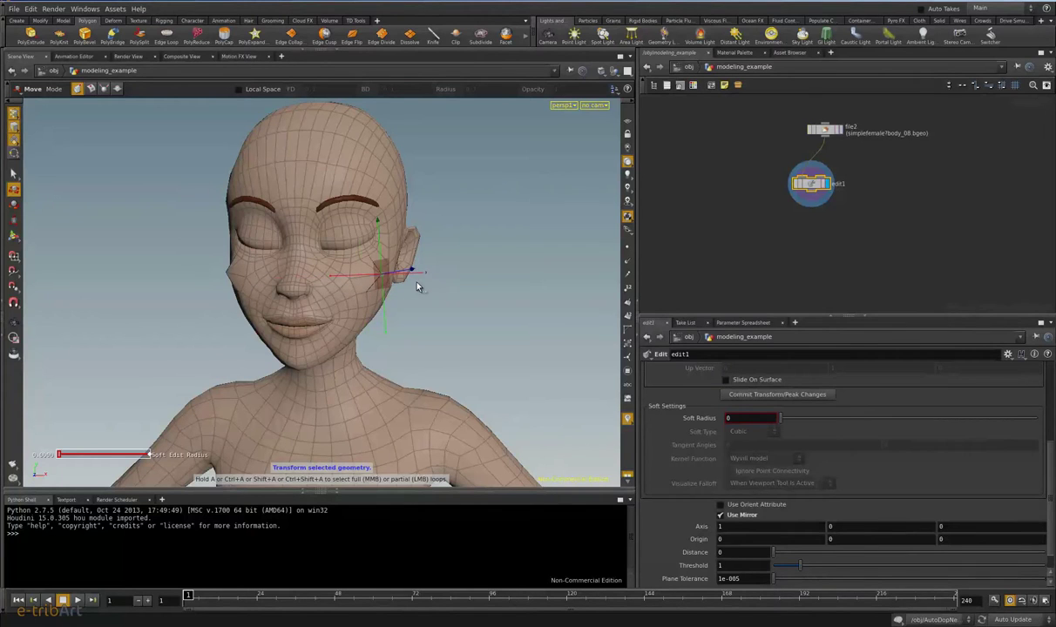
mouse_move(796, 419)
left_mouse_down()
mouse_move(808, 424)
mouse_move(794, 419)
left_mouse_up()
mouse_move(443, 307)
middle_mouse_down()
mouse_move(435, 300)
mouse_move(466, 291)
middle_mouse_up()
mouse_move(467, 291)
left_mouse_down()
mouse_move(455, 290)
mouse_move(465, 290)
left_mouse_up()
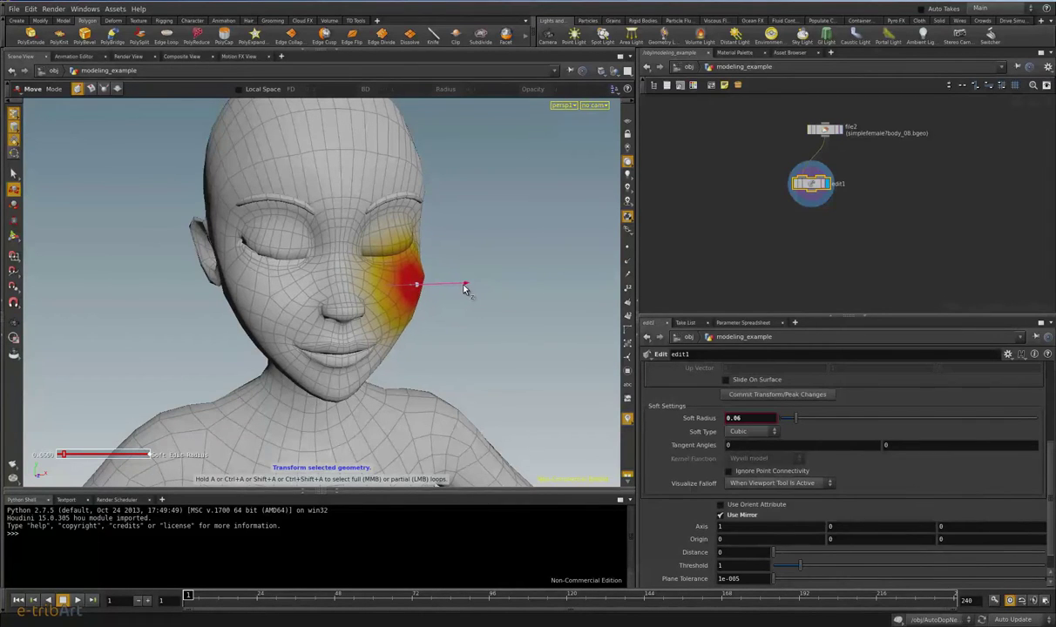
Step: Pick a nose point, pull it outward, rotate it downward, and move it down slightly
key("space")
mouse_move(366, 339)
left_mouse_down()
mouse_move(290, 333)
mouse_move(347, 335)
mouse_move(345, 304)
mouse_move(381, 286)
mouse_move(228, 290)
left_mouse_up()
left_click(381, 285)
key("space")
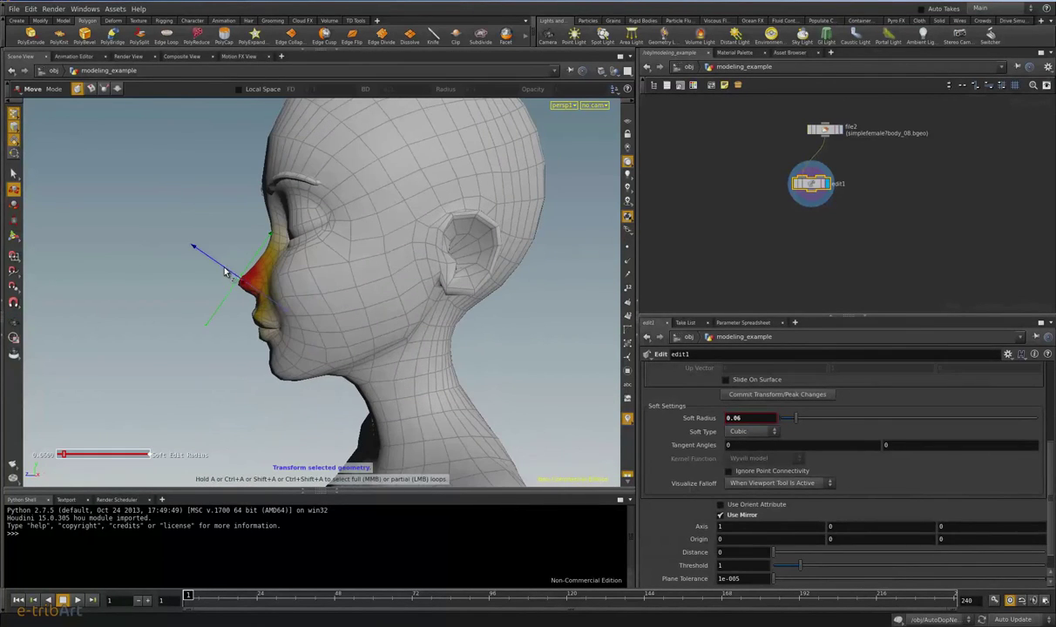
left_click_drag(209, 252, 219, 269)
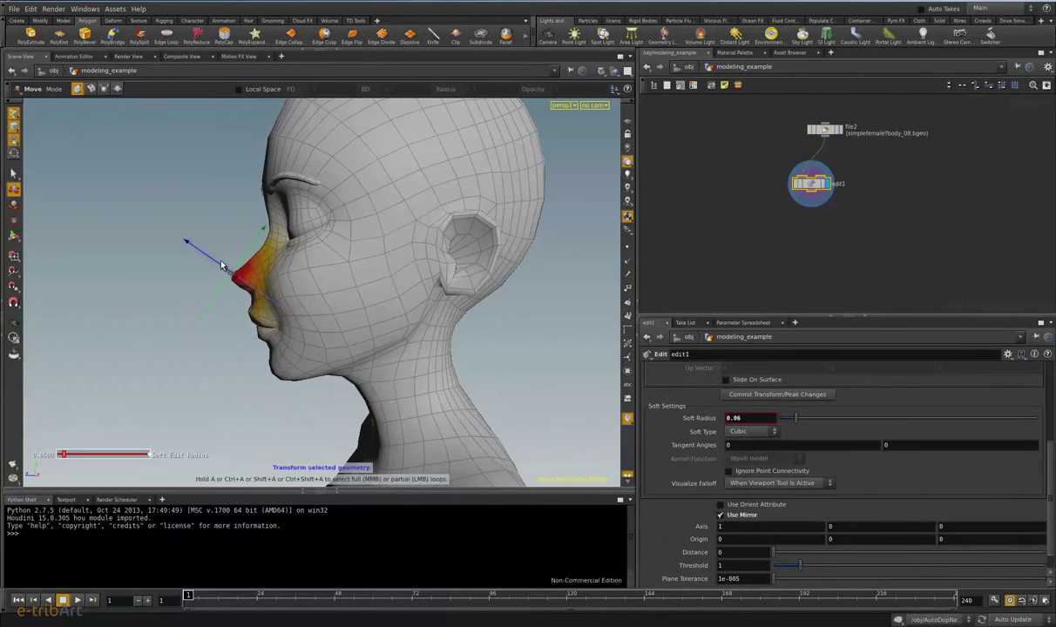
left_click(14, 203)
left_click_drag(171, 267, 181, 295)
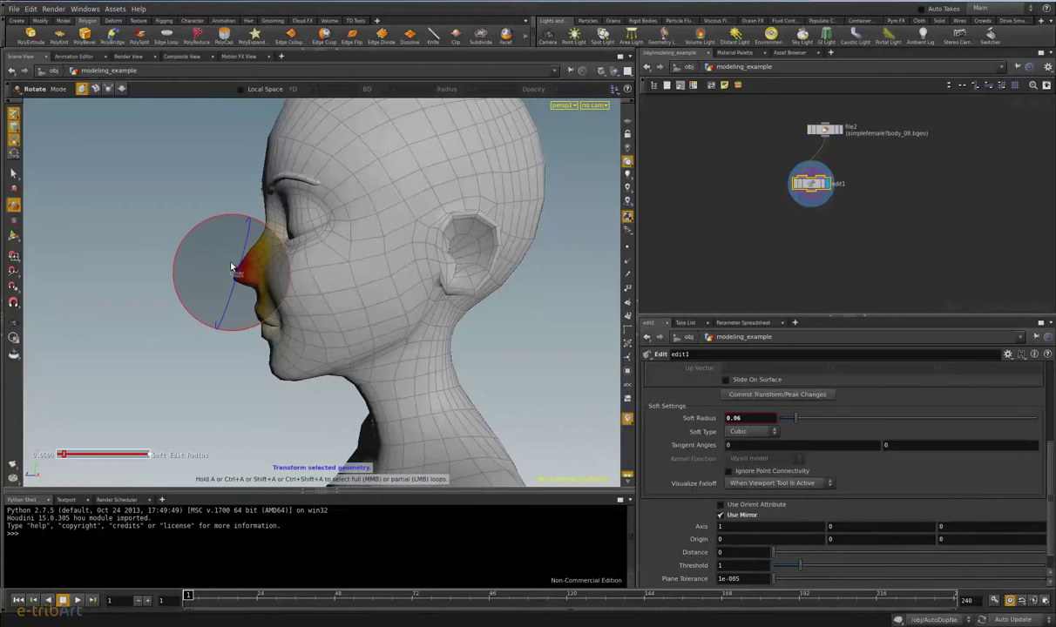
left_click(14, 235)
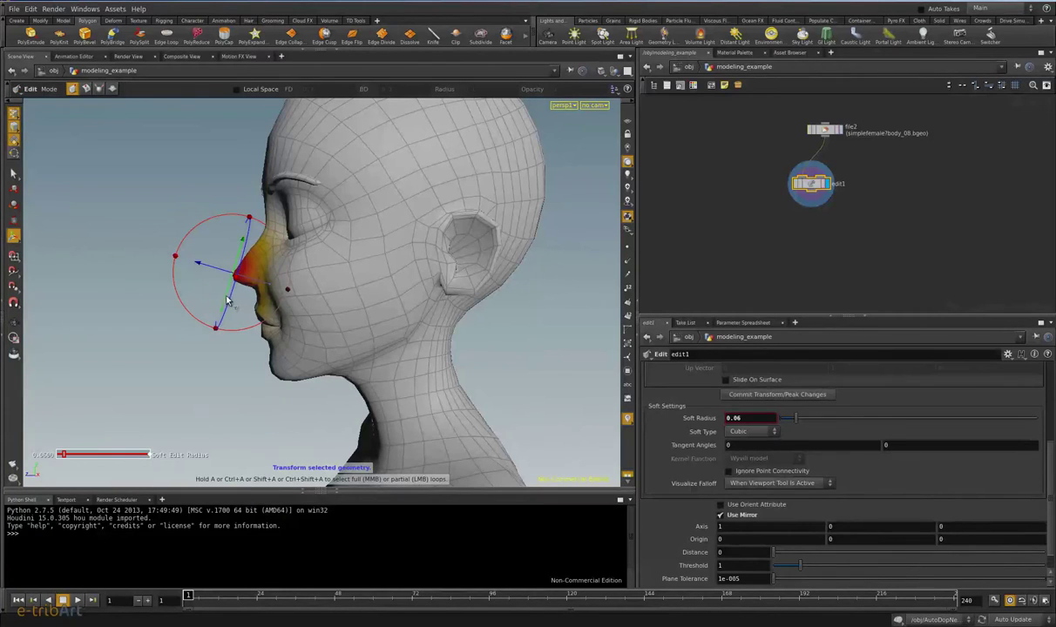
left_click_drag(224, 307, 199, 347)
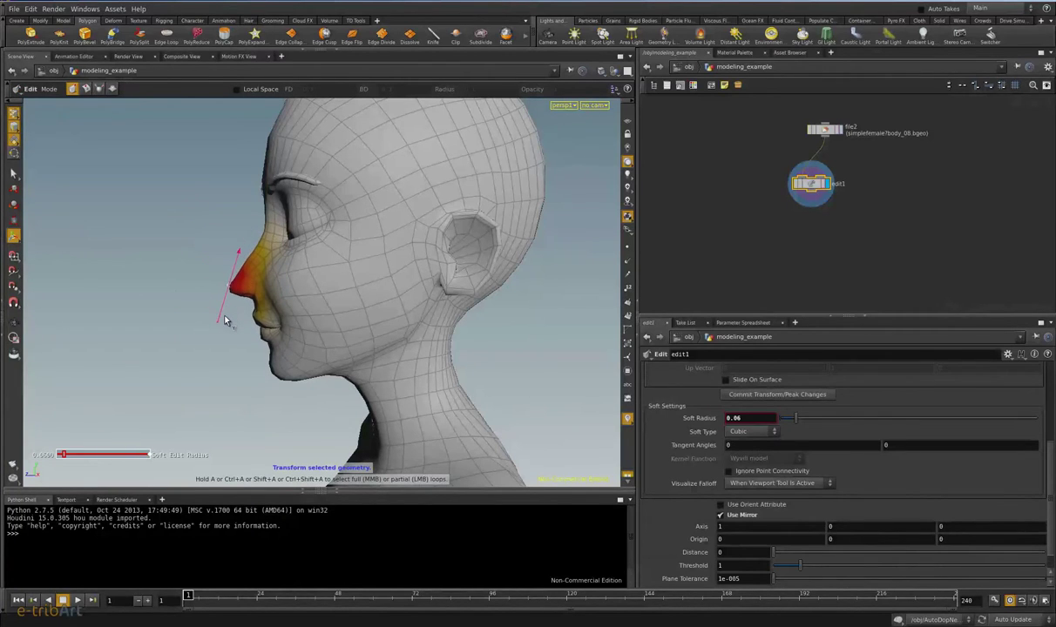
Step: Pull a chin point down and forward with Soft Radius 0.079, then pick a cheek point and undo its stretch
mouse_move(271, 366)
left_mouse_down("alt")
mouse_move(341, 349)
mouse_move(321, 360)
mouse_move(375, 353)
left_mouse_up("alt")
left_click(320, 360)
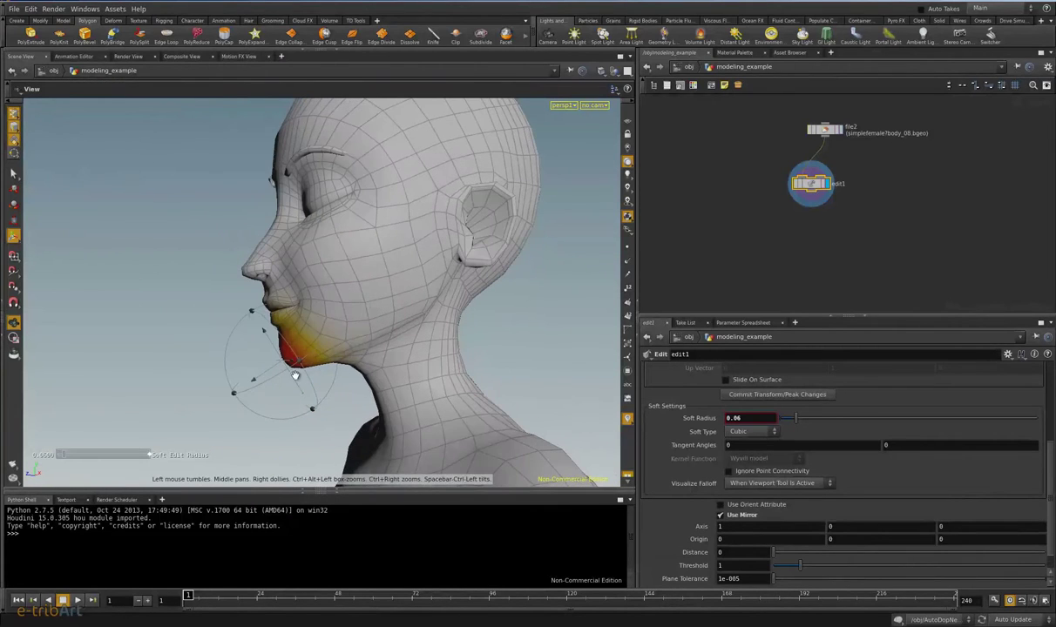
left_click_drag(796, 421, 801, 420)
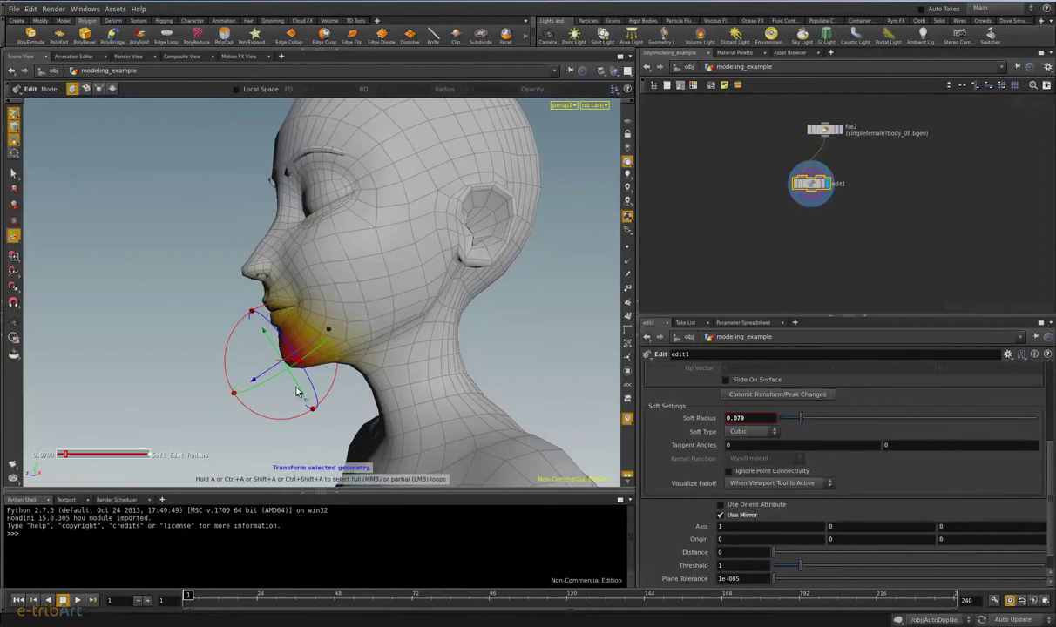
mouse_move(271, 366)
left_mouse_down()
mouse_move(261, 381)
mouse_move(269, 353)
mouse_move(365, 330)
mouse_move(331, 323)
mouse_move(348, 300)
left_mouse_up()
left_click(349, 317)
key("ctrl+z")
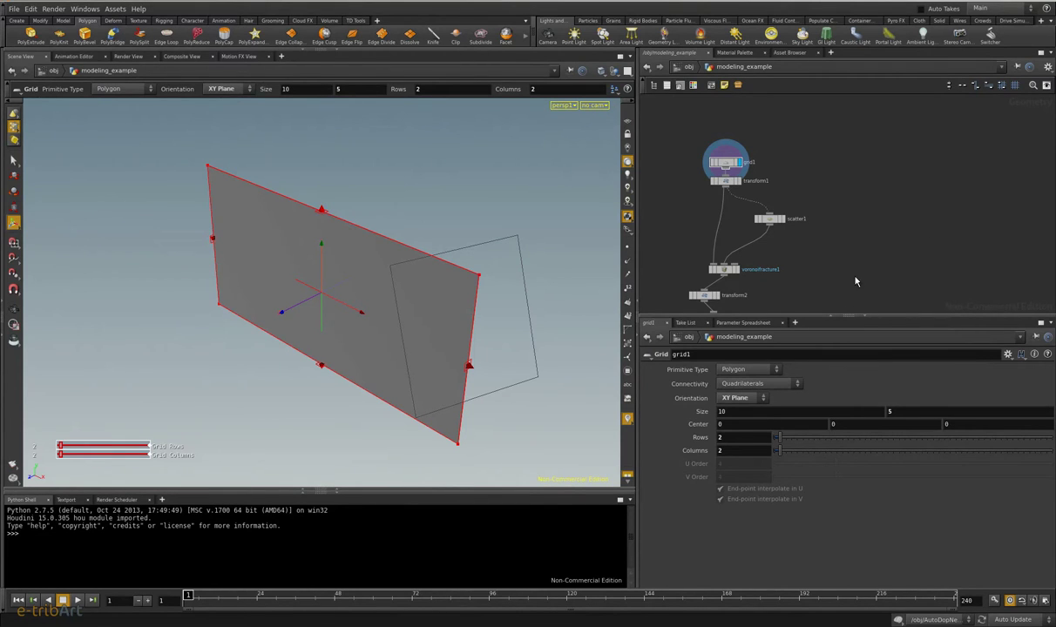
Step: Pan the network to reveal transform2, attribcreate1 and subdivide2 below the fracture
left_click_drag(880, 317, 906, 349)
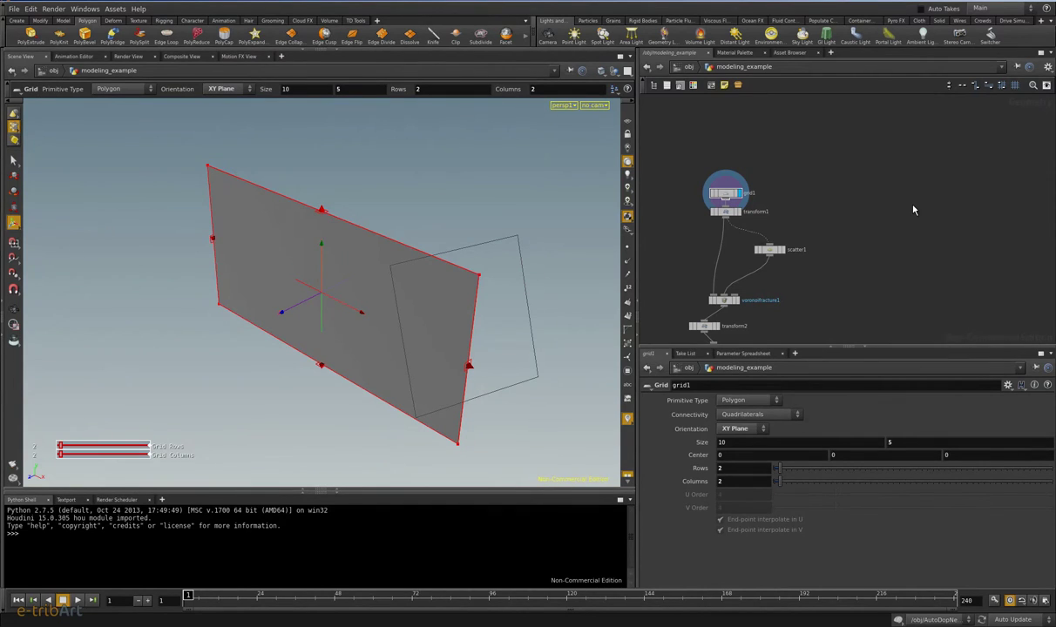
middle_click_drag(847, 223, 878, 159)
scroll(837, 177, "down", 5)
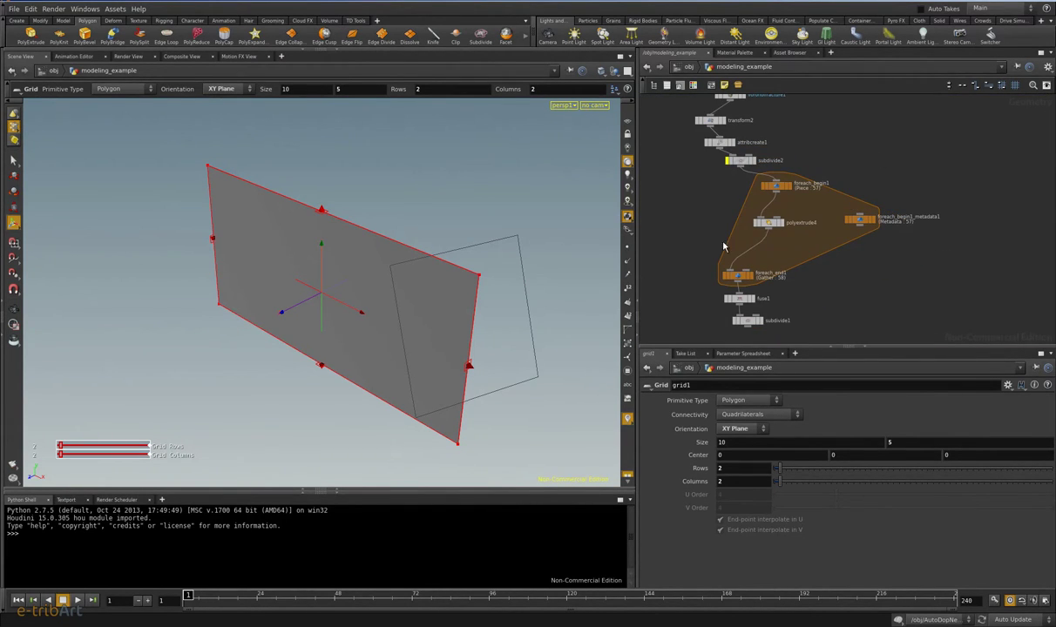
scroll(832, 187, "up", 3)
scroll(878, 289, "up", 3)
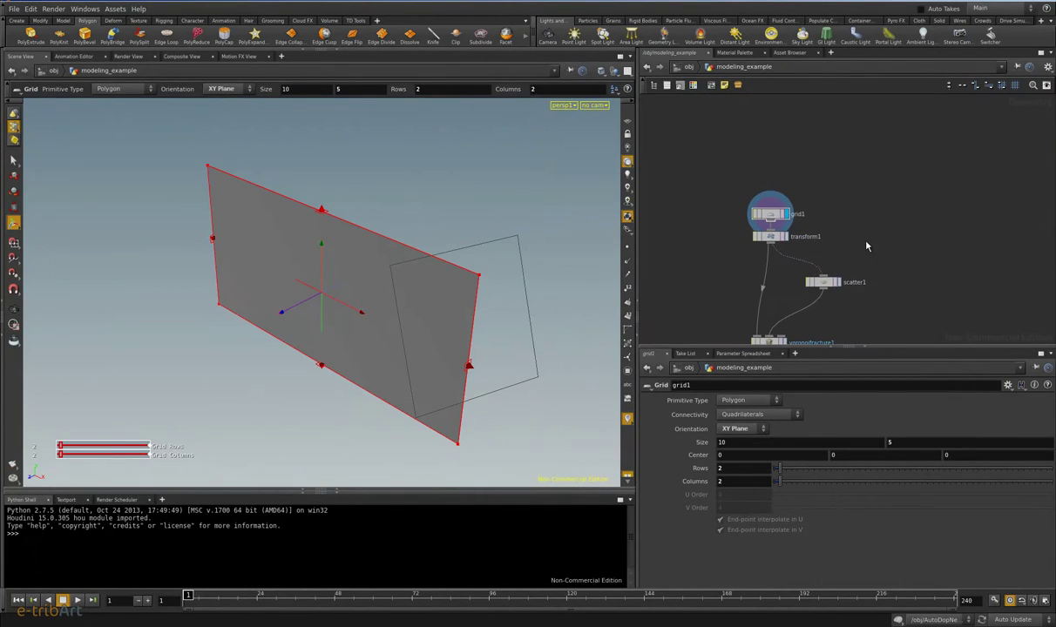
middle_click_drag(819, 228, 800, 179)
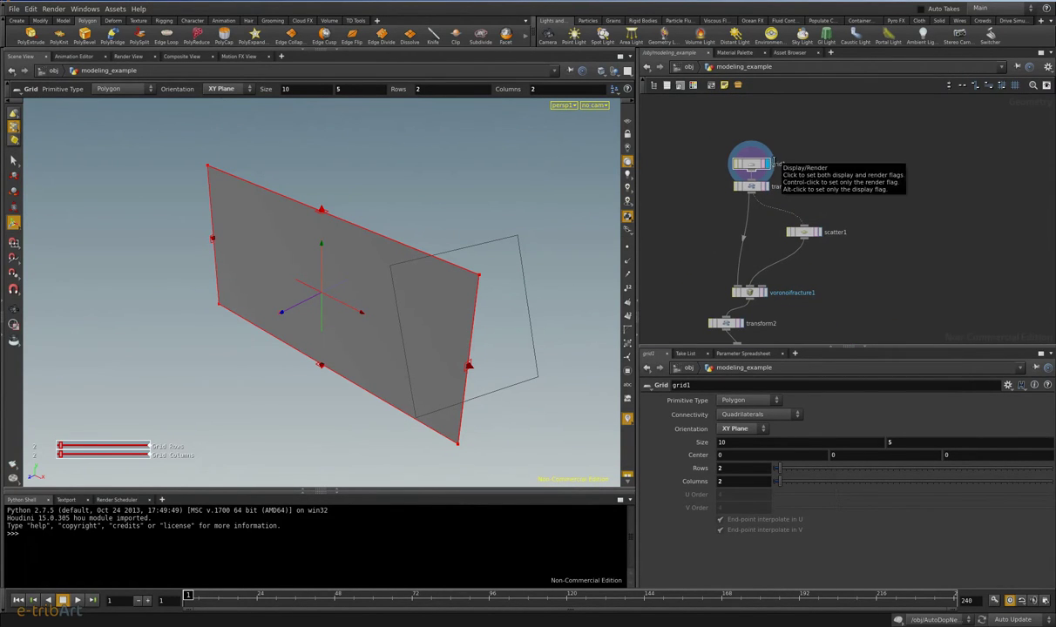
left_click_drag(747, 173, 746, 162)
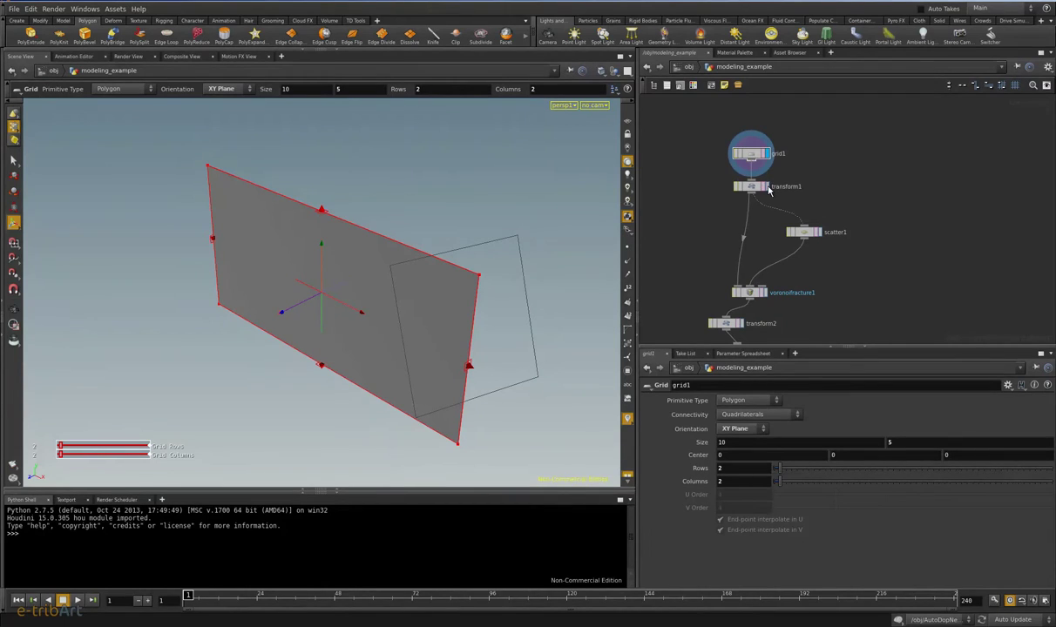
middle_click_drag(825, 247, 805, 195)
Step: Step through transform1, scatter1, voronoifracture1 and transform2, then select attribcreate1
left_click(745, 136)
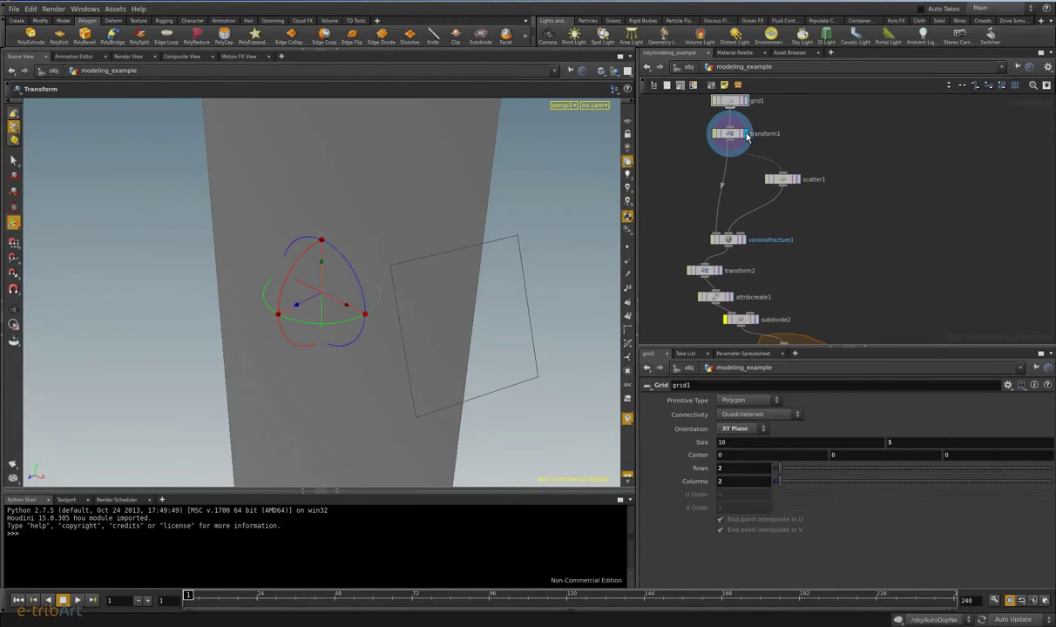
left_click(782, 180)
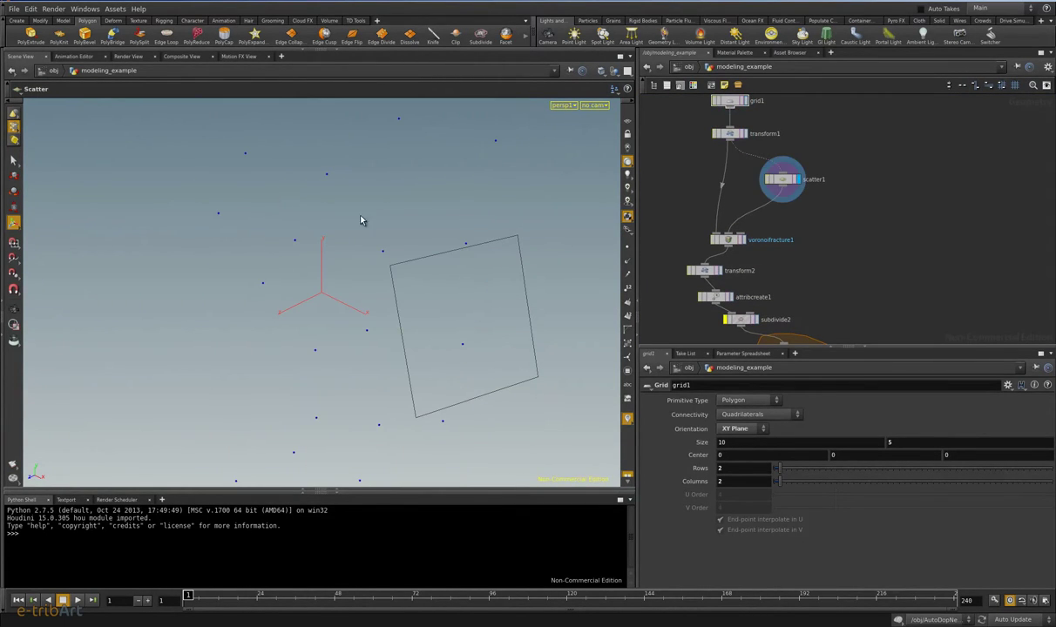
left_click(742, 243)
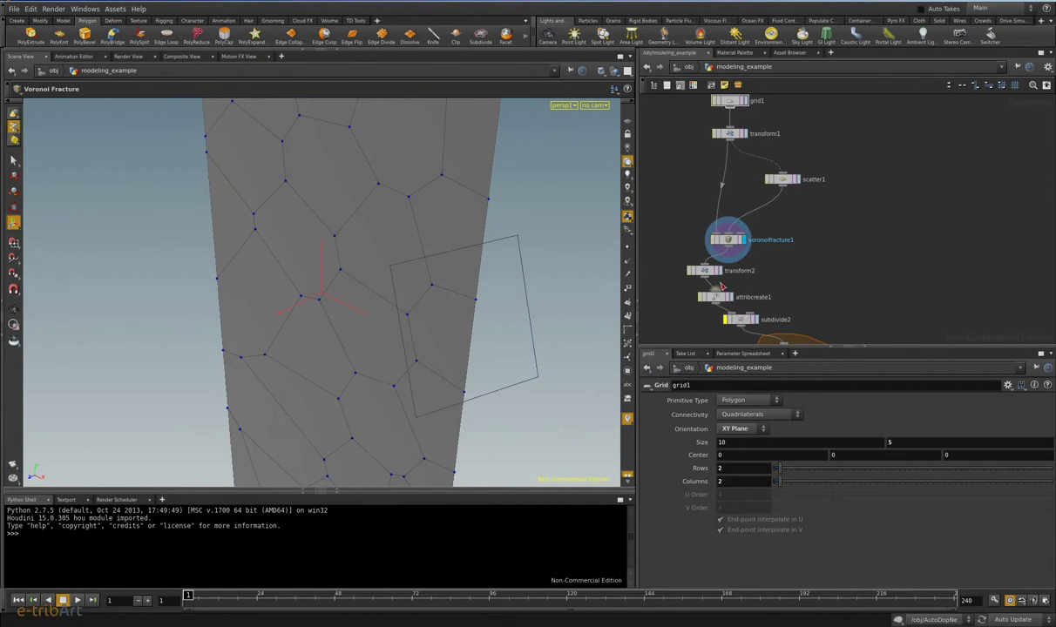
left_click(690, 268)
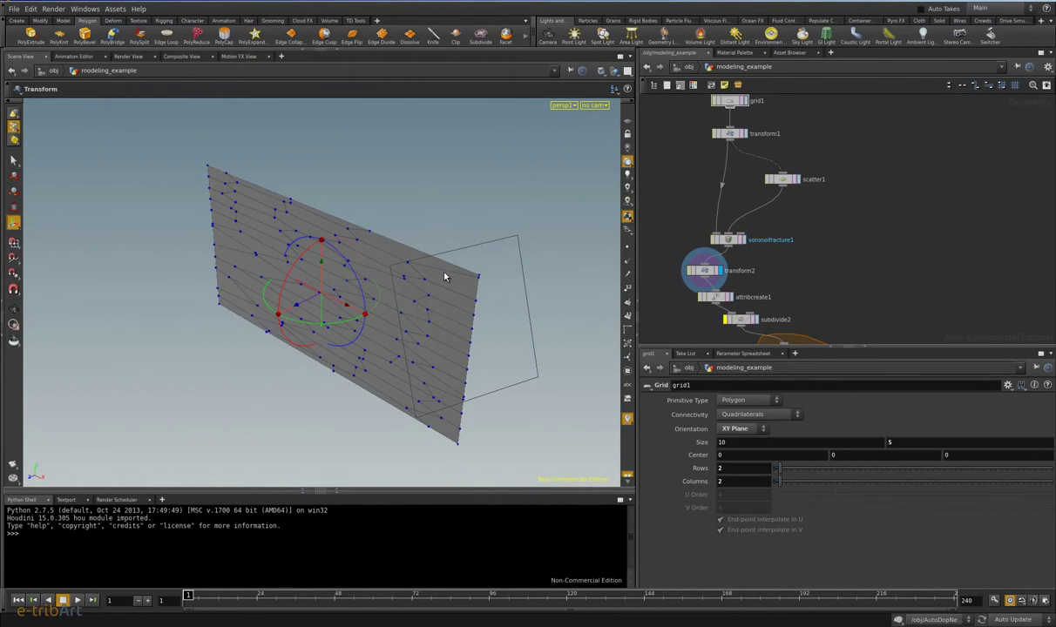
middle_click_drag(749, 276, 722, 247)
left_click(722, 245)
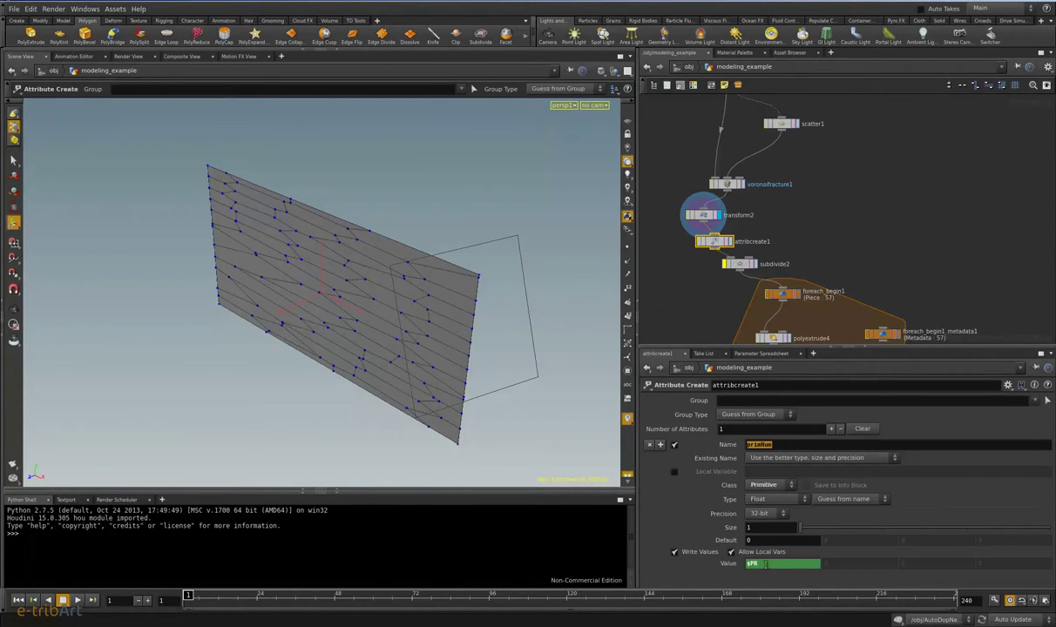
Step: Inspect attribcreate1's $PR value and enlarge the network to show the whole foreach loop
left_click(762, 564)
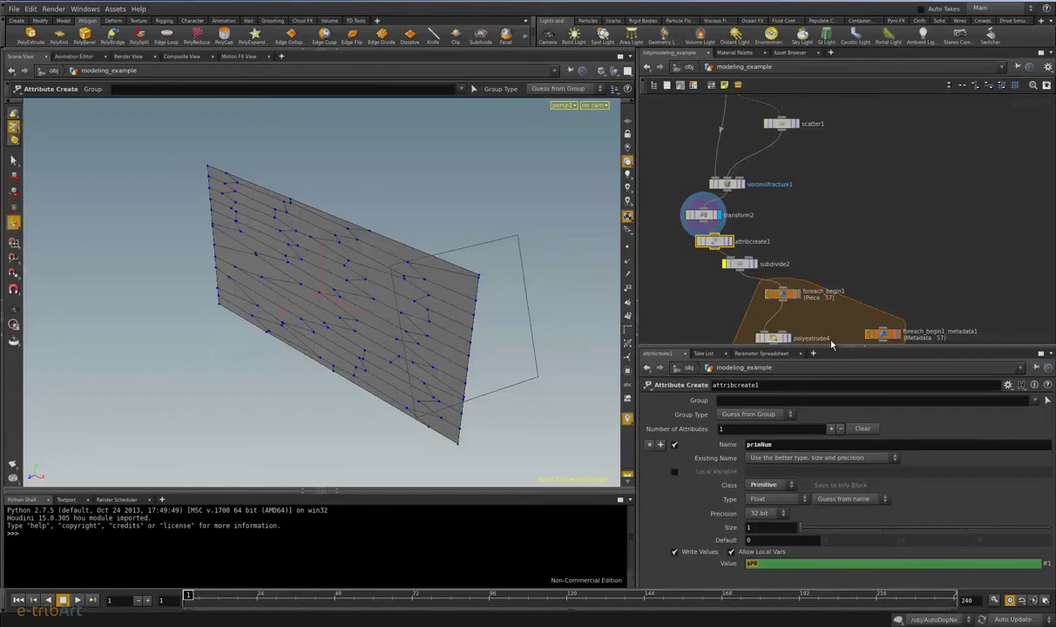
middle_click_drag(845, 279, 776, 207)
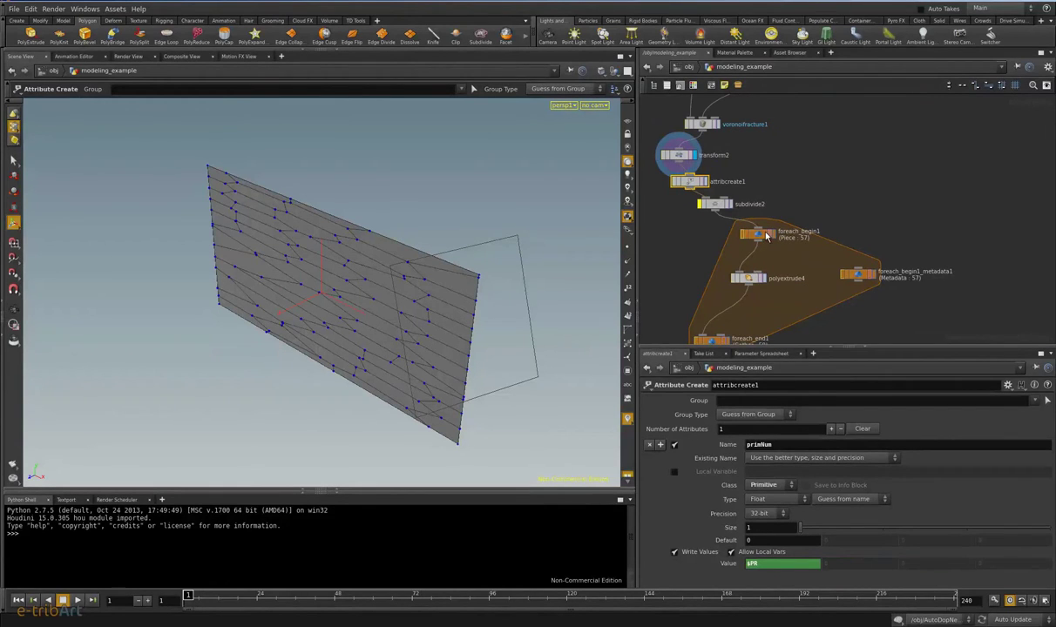
middle_click_drag(862, 242, 867, 222)
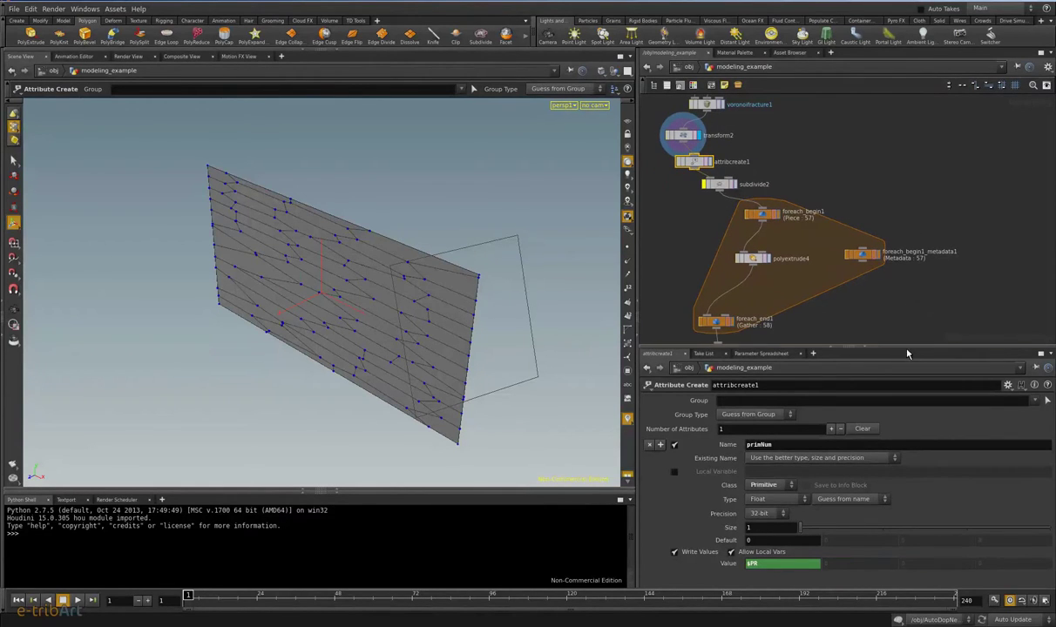
left_click_drag(906, 353, 906, 403)
middle_click_drag(706, 264, 741, 272)
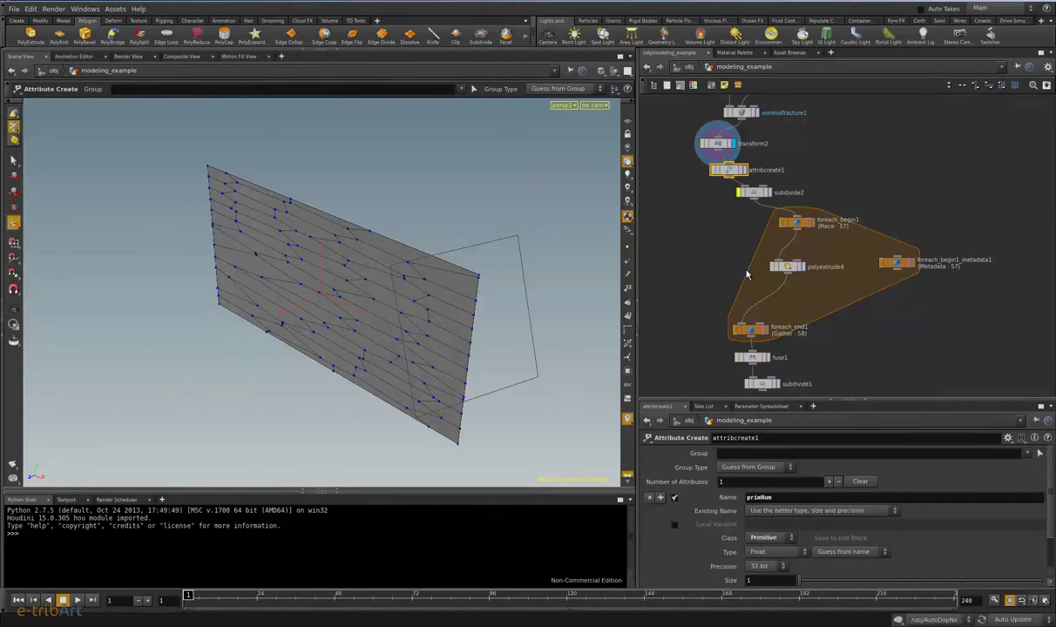
Step: Move foreach_begin1, the metadata node, polyextrude4 and foreach_end1 into a tidier loop layout
mouse_move(777, 212)
left_mouse_down()
mouse_move(840, 211)
mouse_move(670, 228)
mouse_move(780, 223)
left_mouse_up()
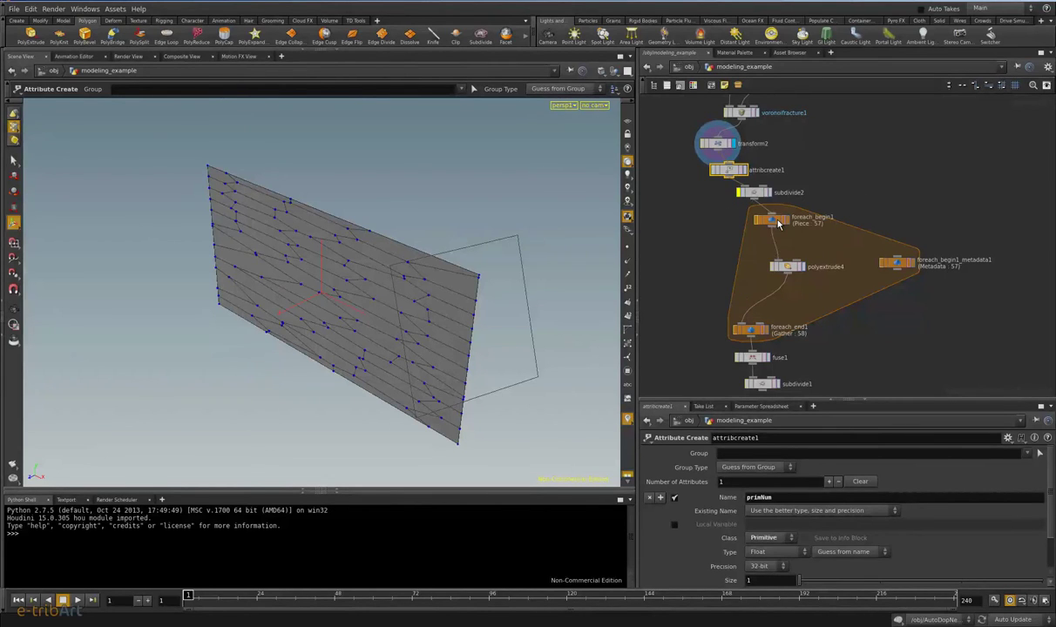
mouse_move(898, 262)
left_mouse_down()
mouse_move(856, 193)
mouse_move(880, 275)
left_mouse_up()
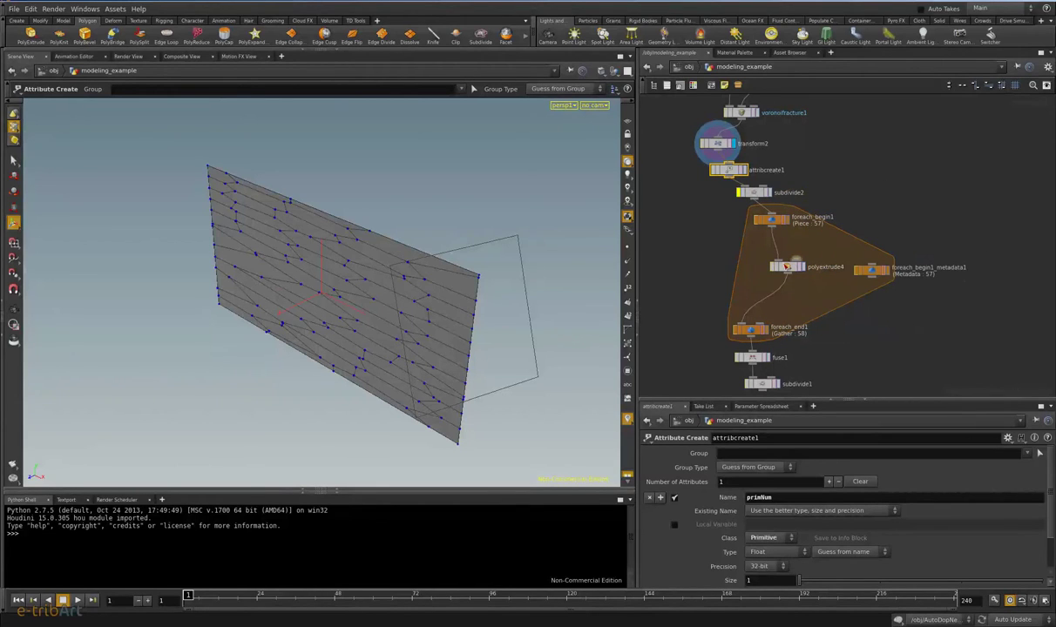
mouse_move(776, 268)
left_mouse_down()
mouse_move(677, 266)
mouse_move(747, 272)
left_mouse_up()
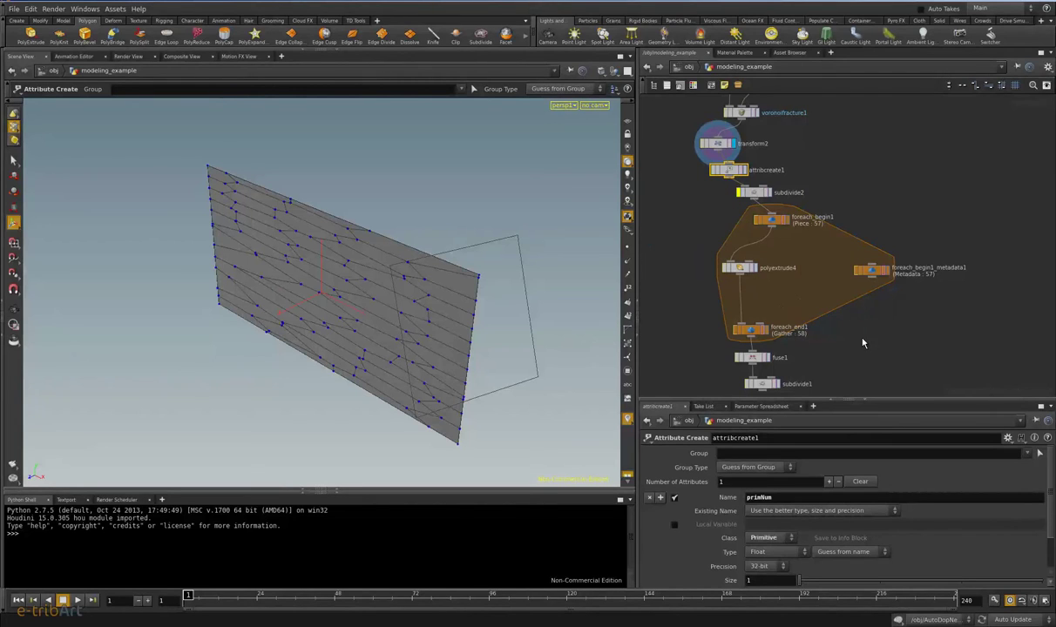
middle_click_drag(899, 355, 904, 304)
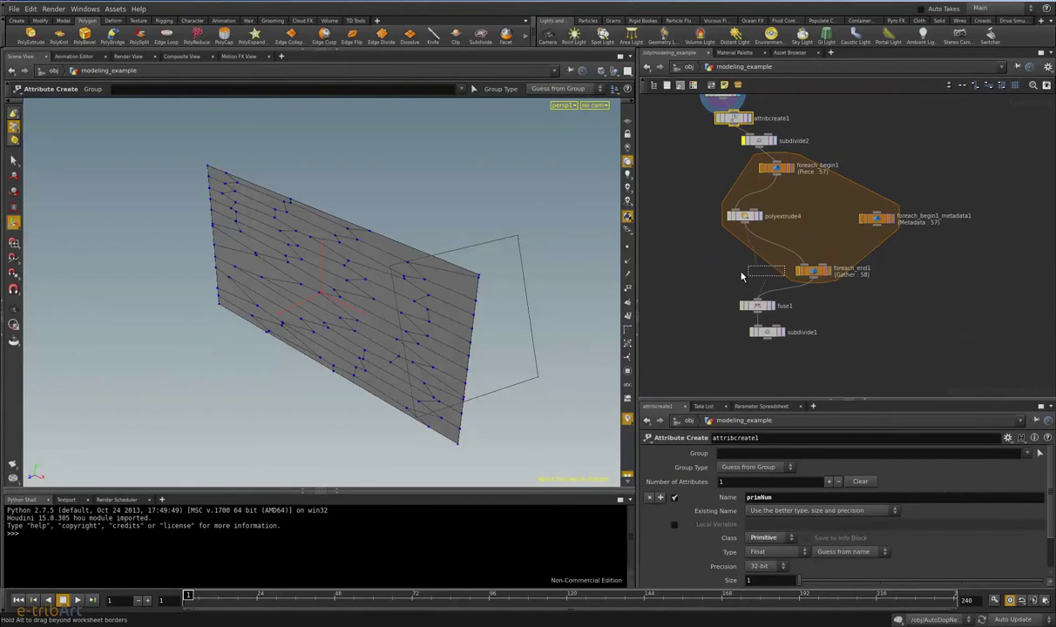
left_click_drag(751, 277, 722, 270)
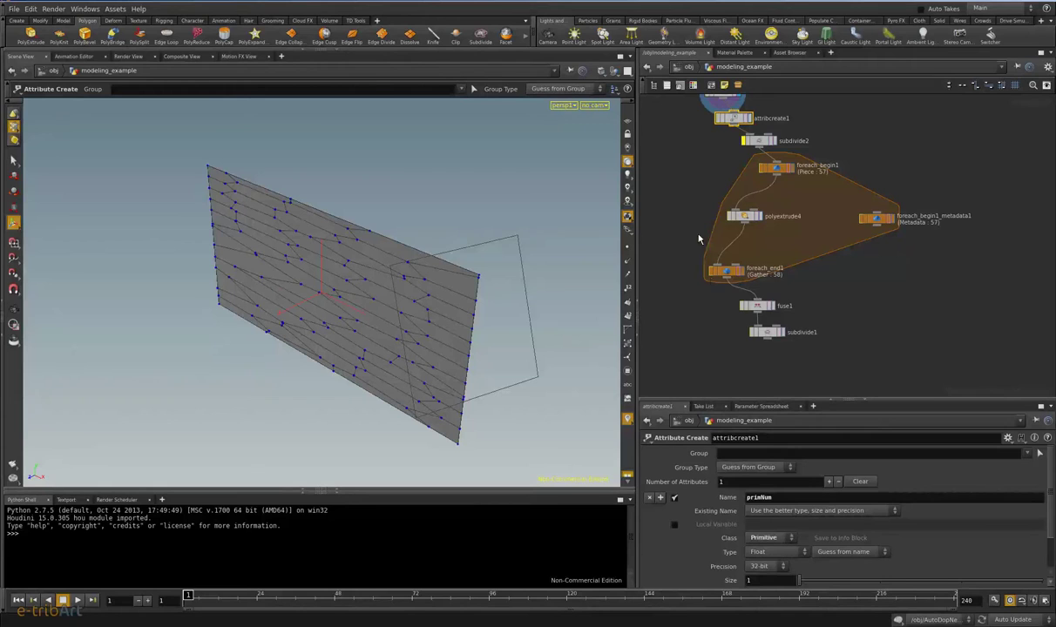
middle_click_drag(848, 299, 847, 369)
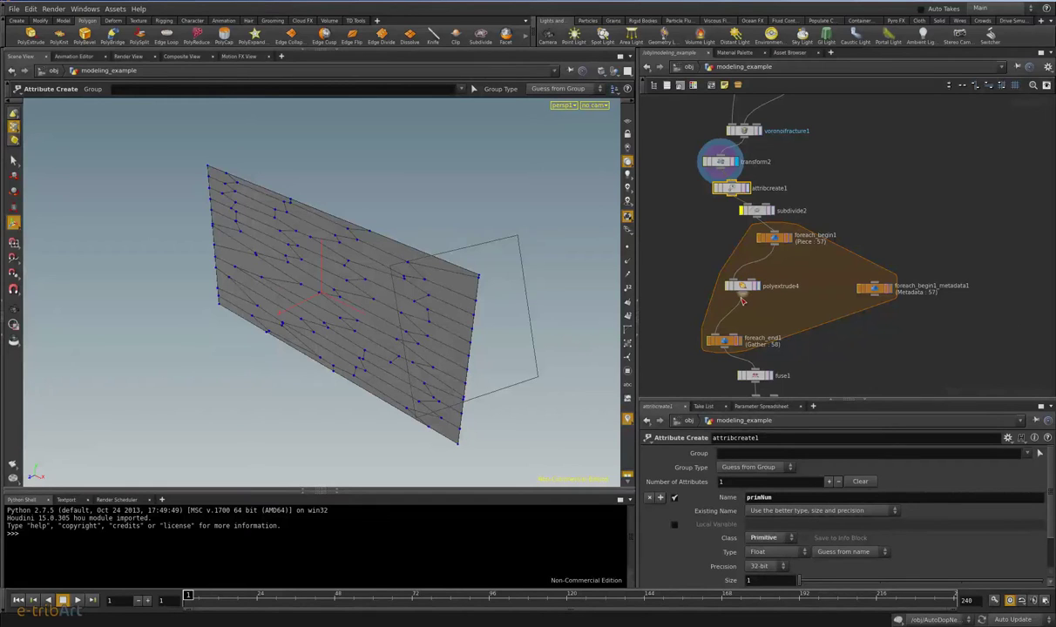
middle_click_drag(742, 301, 745, 272)
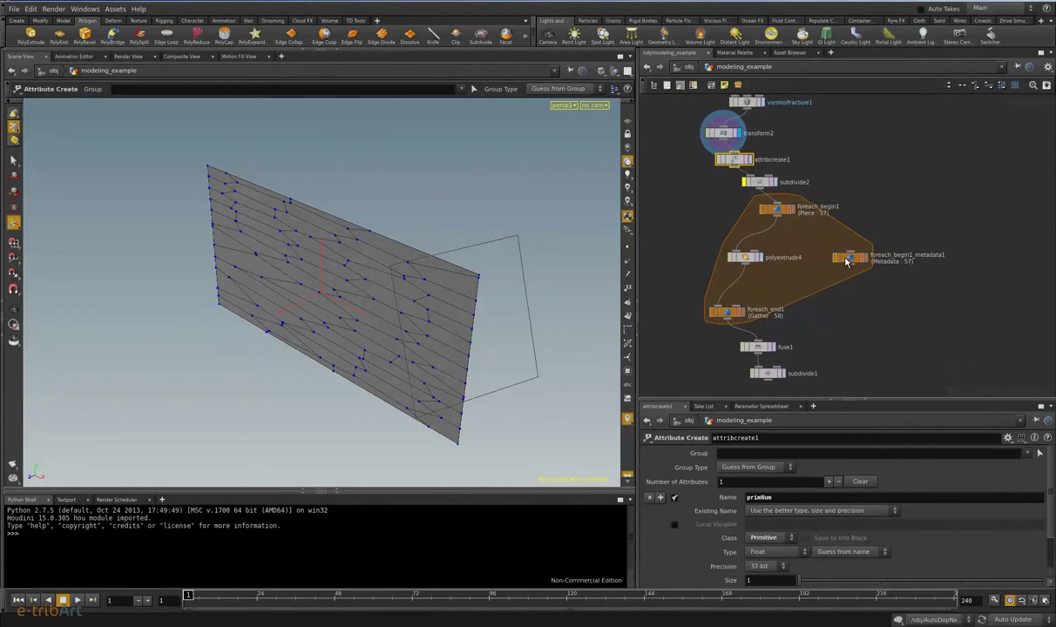
Step: Begin renaming the metadata node, then cancel and show foreach_begin1's Block Begin settings
double_click(914, 255)
key("shift+Left")
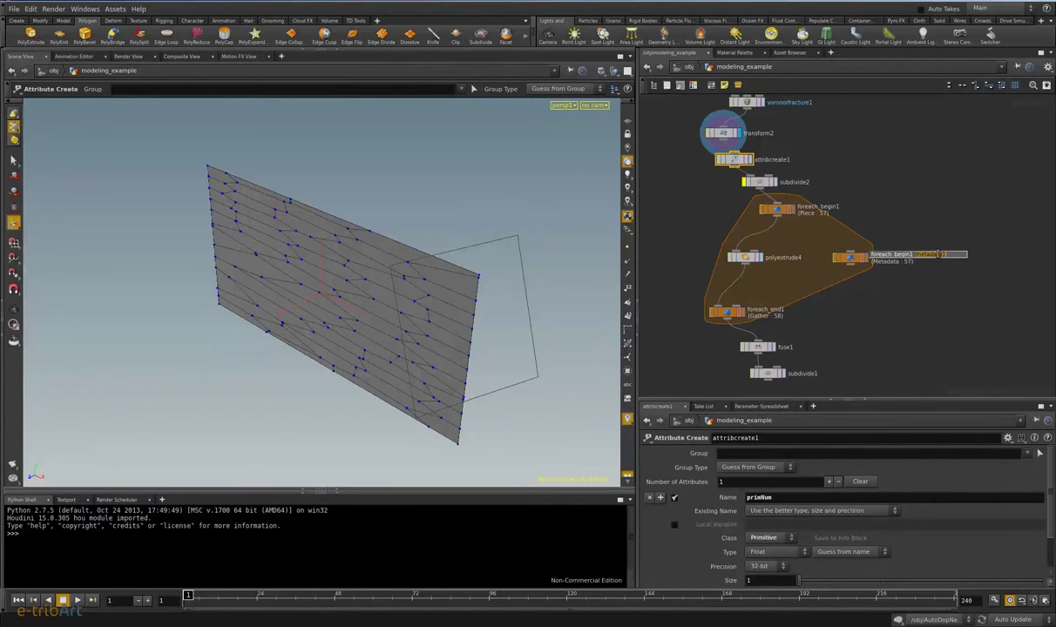
left_click(758, 207)
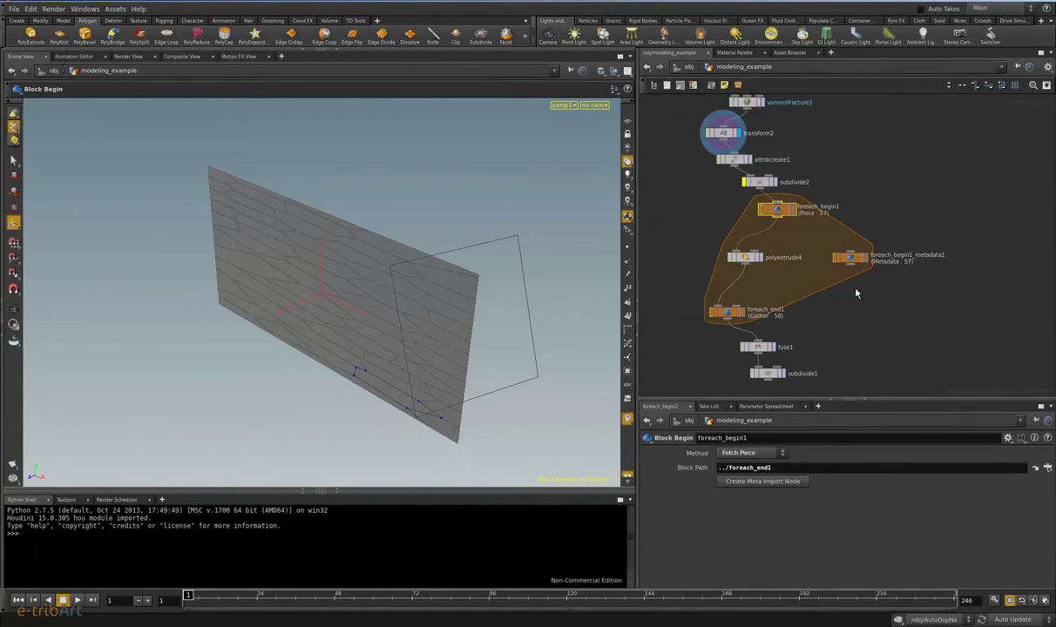
Step: List foreach_begin1_metadata1's detail attributes (iteration 57, numiterations 58) in a Geometry Spreadsheet, then select polyextrude4
left_click(851, 261)
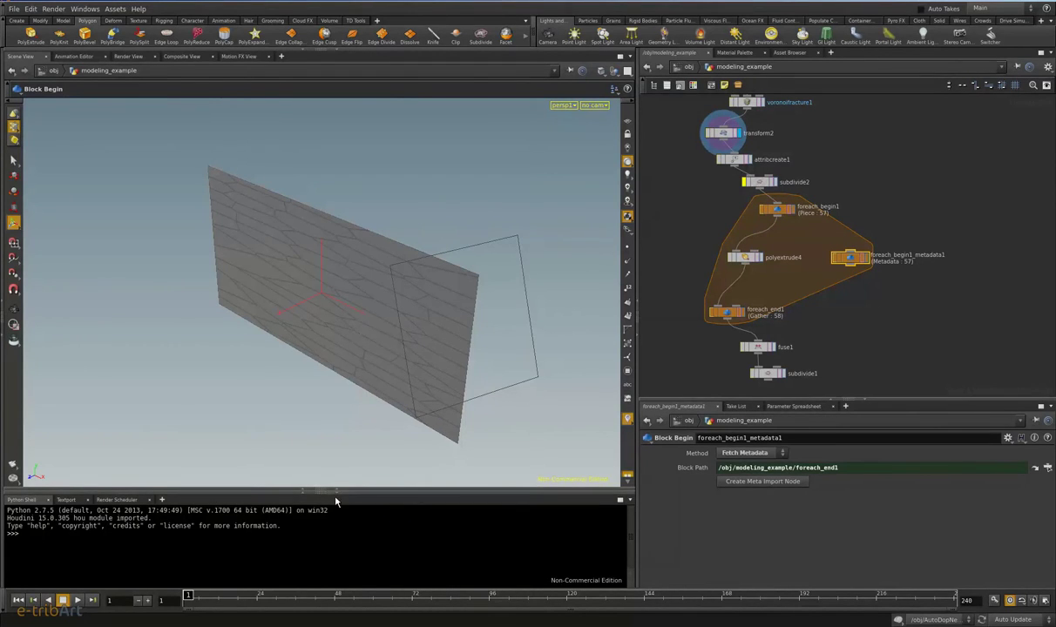
left_click_drag(337, 494, 338, 575)
left_click(323, 549)
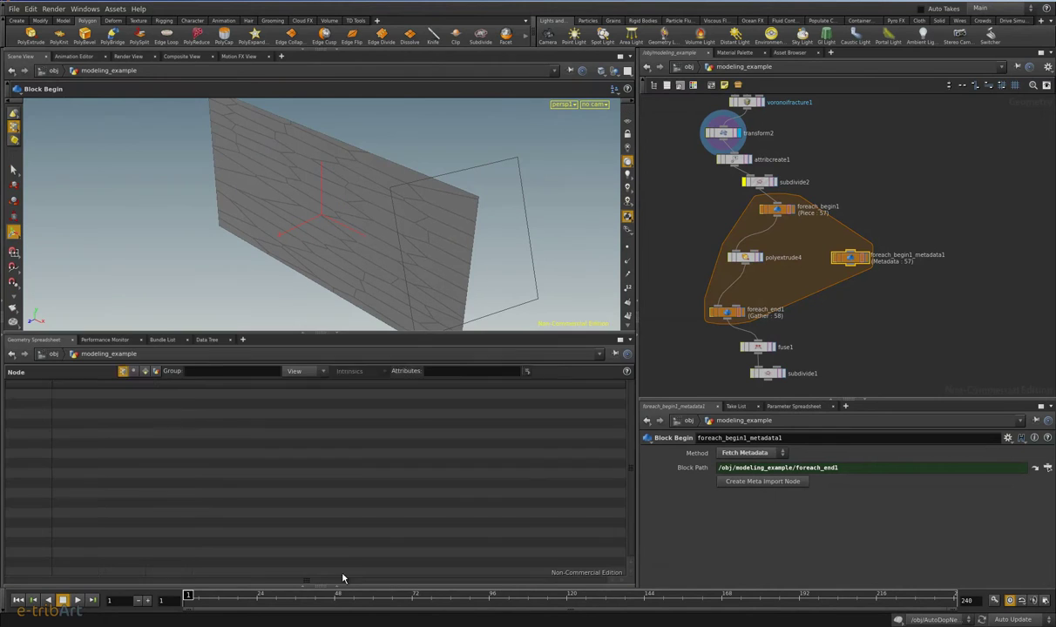
left_click_drag(335, 334, 335, 424)
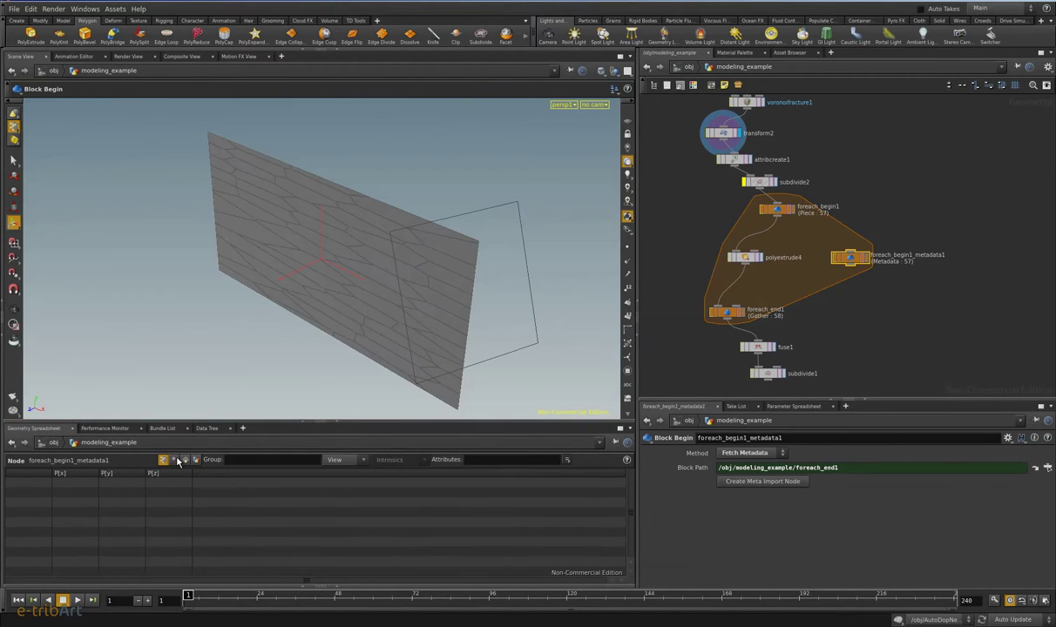
left_click(195, 460)
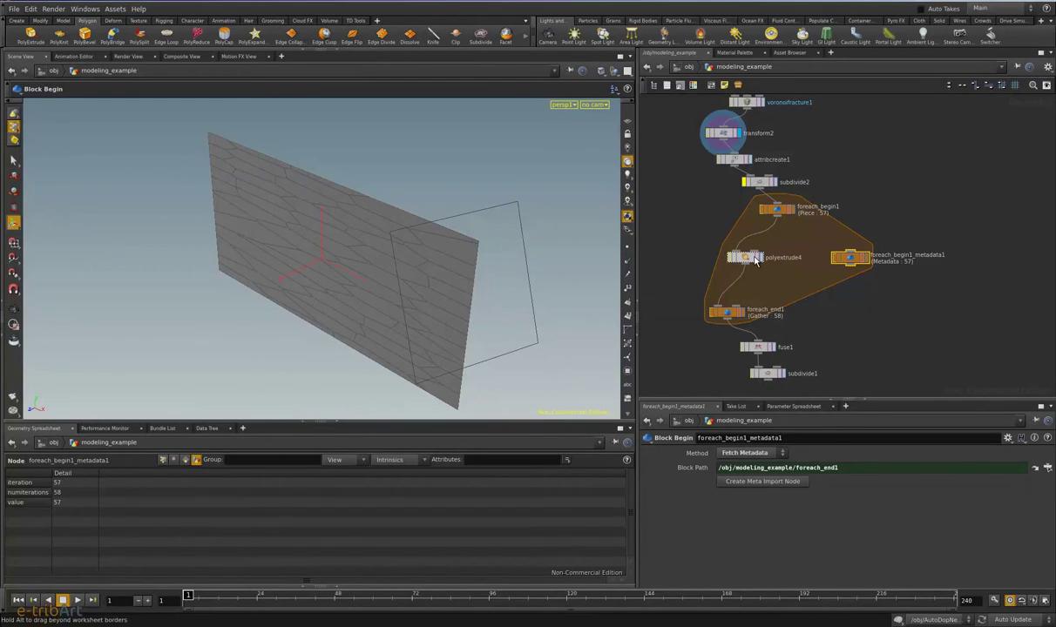
left_click(755, 258)
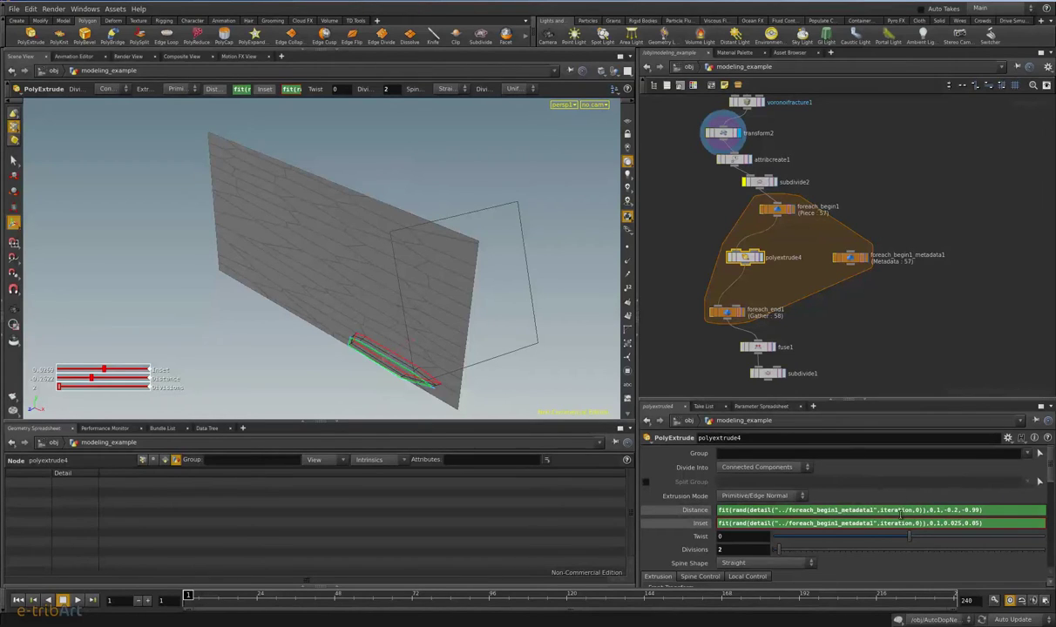
Step: Explain polyextrude4's detail/rand/fit Distance expression (-0.2 to -0.99 range), then display foreach_end1's extruded wall
double_click(759, 510)
left_click(912, 513)
left_click_drag(912, 513, 880, 512)
type(",0")
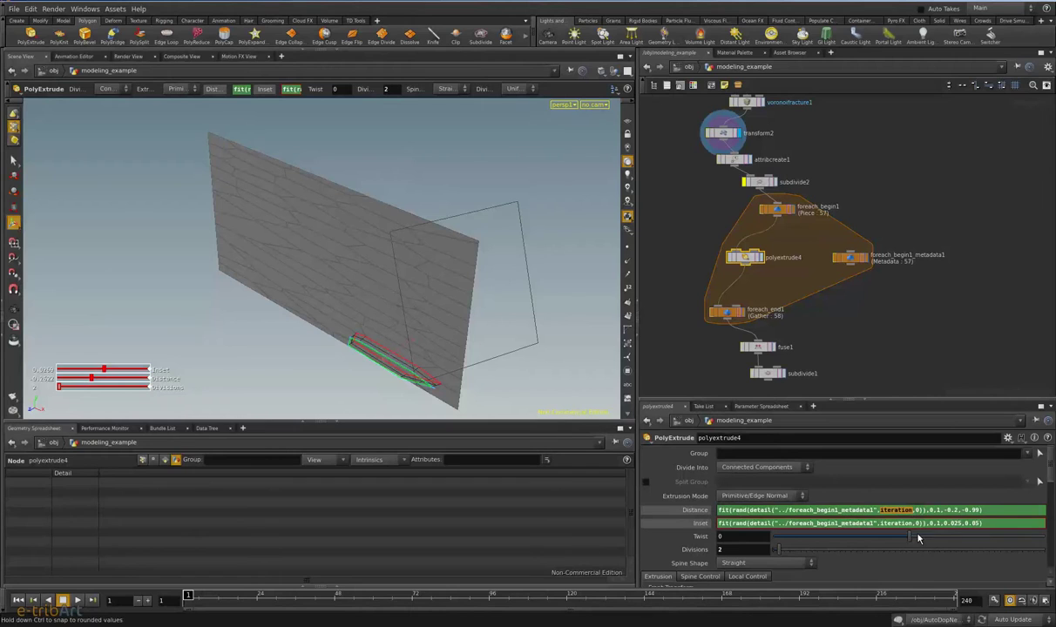
left_click(741, 510)
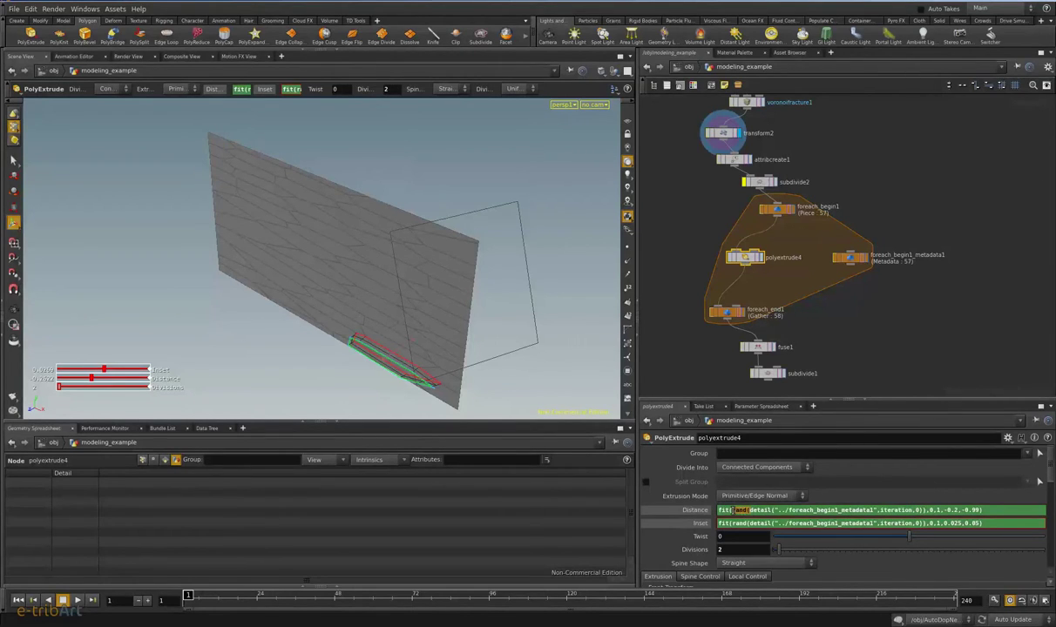
mouse_move(981, 510)
left_mouse_down()
mouse_move(946, 511)
mouse_move(949, 524)
left_mouse_up()
middle_click_drag(803, 330, 810, 319)
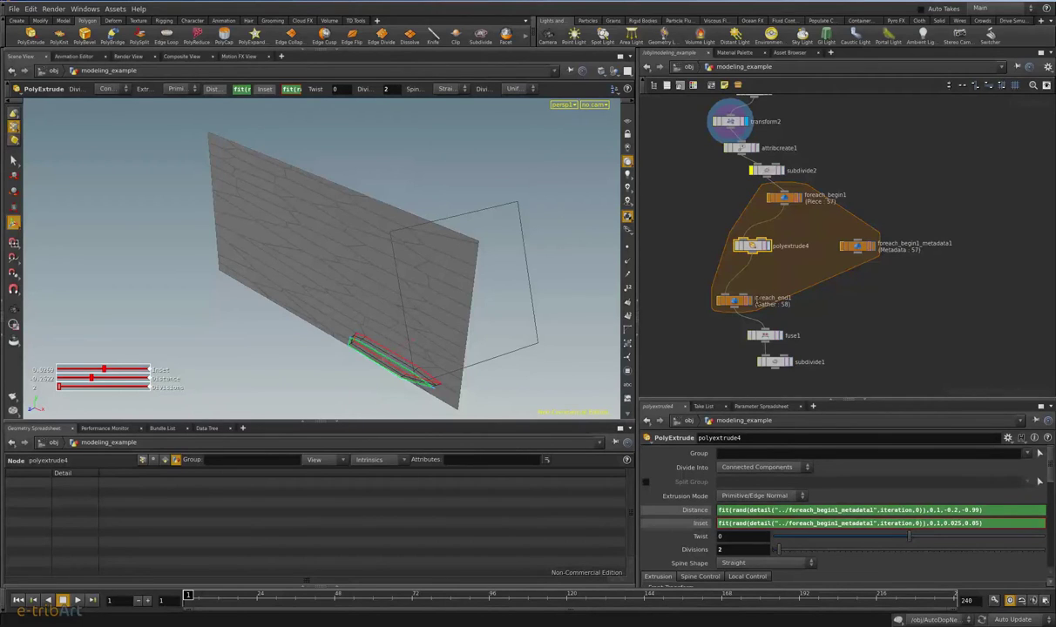
left_click(748, 303)
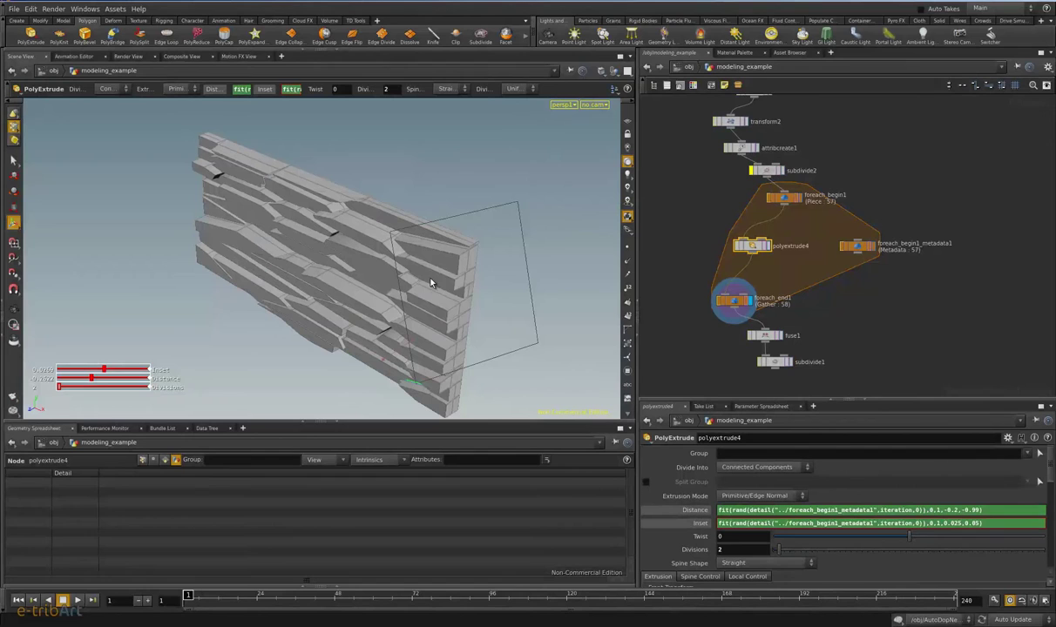
Step: Display subdivide1's subdivided stone wall with Smooth Shaded viewport shading
key("Escape")
mouse_move(469, 295)
left_mouse_down()
mouse_move(417, 278)
mouse_move(410, 262)
mouse_move(323, 262)
mouse_move(277, 244)
mouse_move(308, 270)
mouse_move(398, 269)
mouse_move(451, 210)
left_mouse_up()
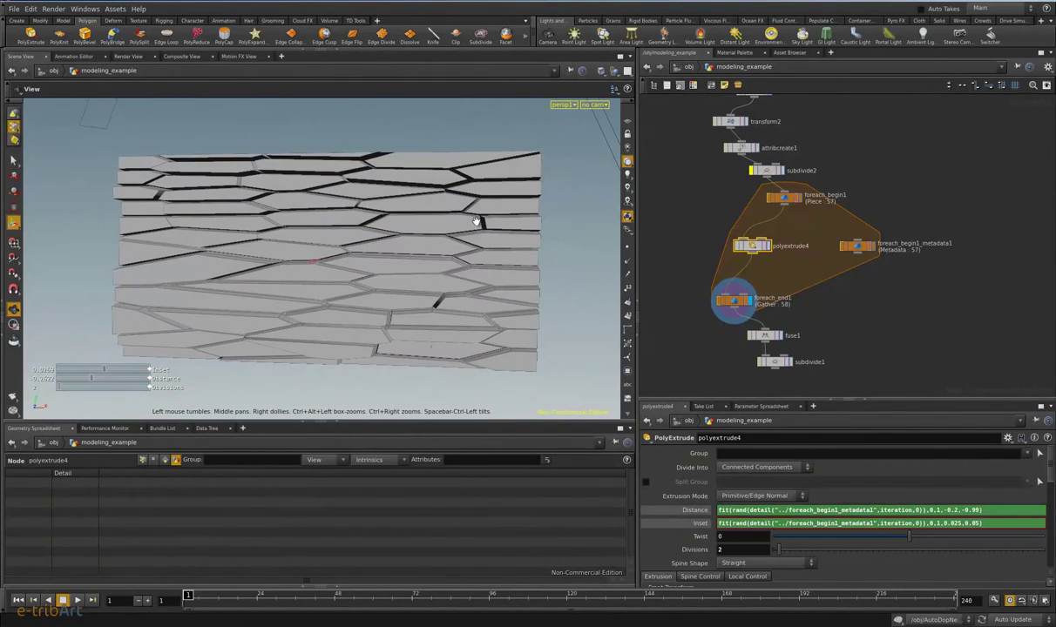
mouse_move(447, 255)
left_mouse_down()
mouse_move(401, 262)
mouse_move(384, 252)
mouse_move(410, 262)
left_mouse_up()
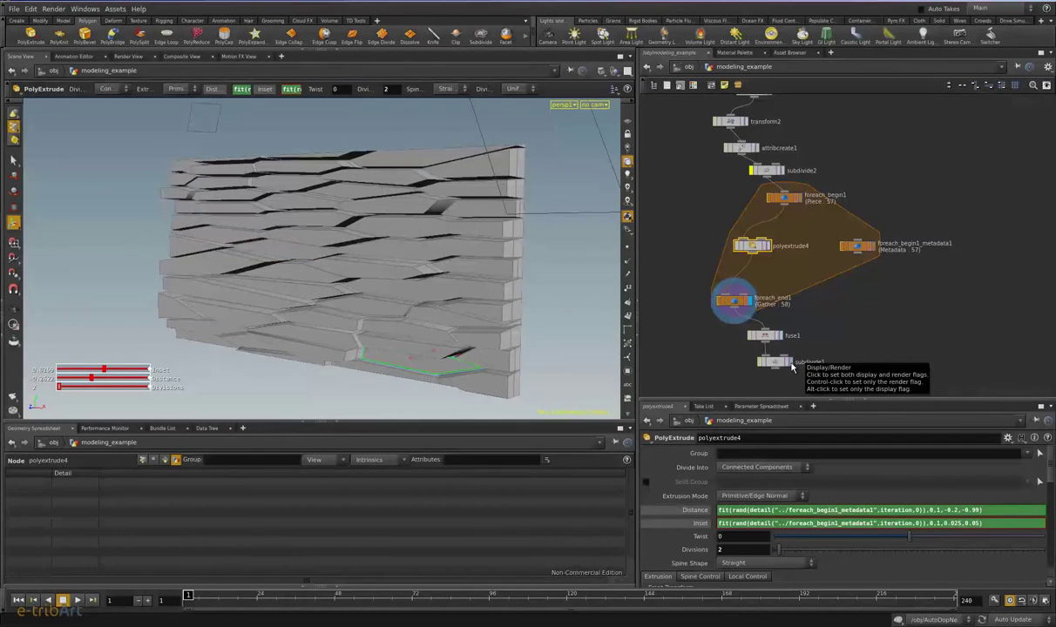
left_click(791, 365)
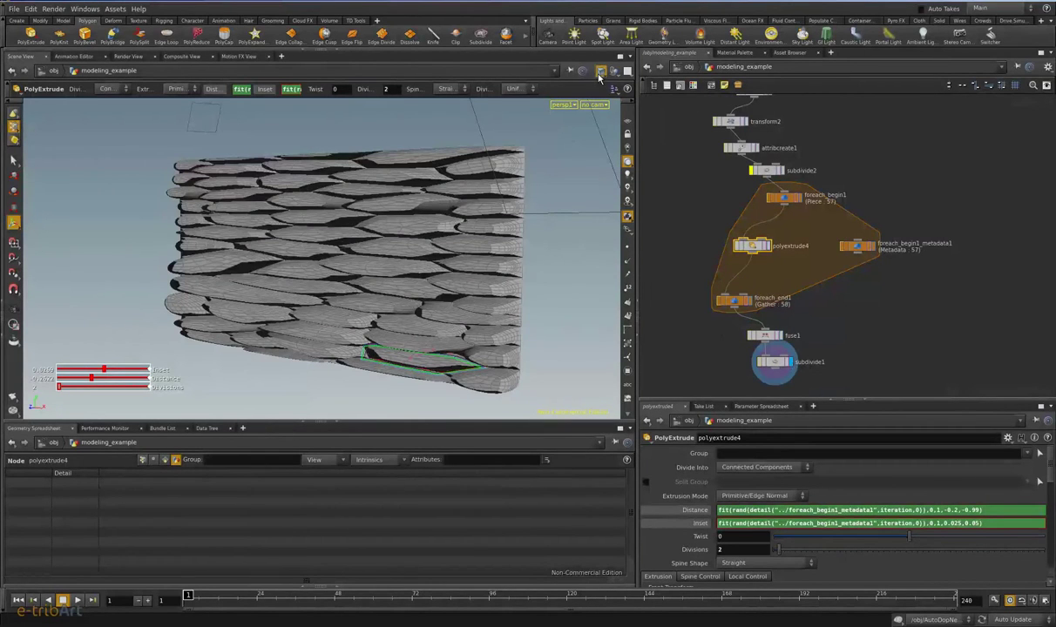
left_click(601, 70)
left_click(615, 163)
Step: Orbit around the smoothed stone wall from several angles, then select foreach_begin1
key("Escape")
mouse_move(358, 235)
left_mouse_down()
mouse_move(345, 266)
mouse_move(307, 243)
mouse_move(584, 214)
left_mouse_up()
key("Return")
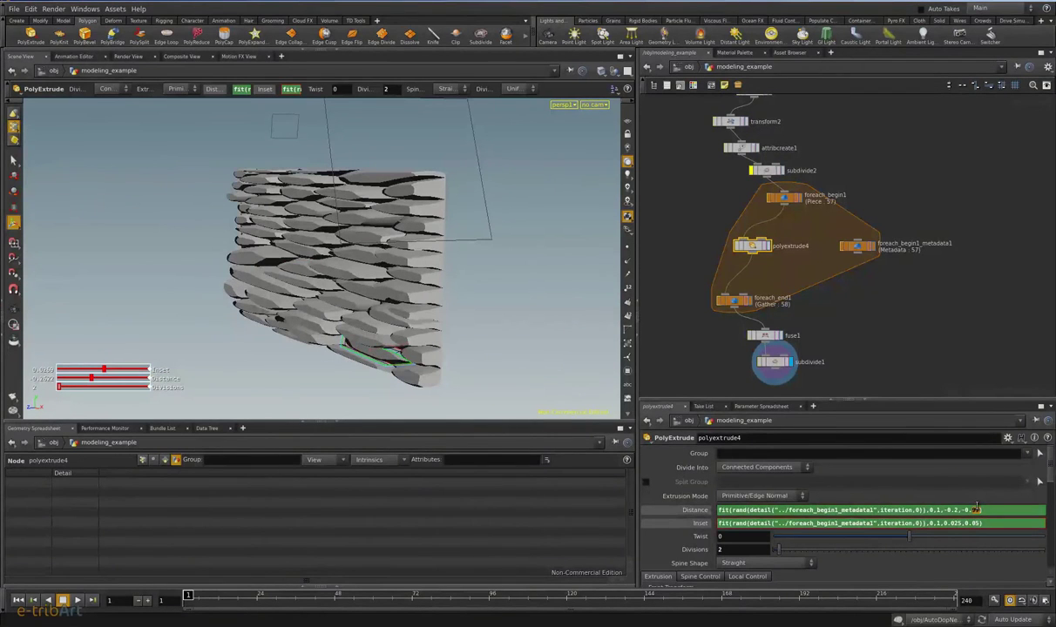
key("Escape")
mouse_move(391, 254)
left_mouse_down()
mouse_move(435, 238)
mouse_move(374, 254)
left_mouse_up()
key("Return")
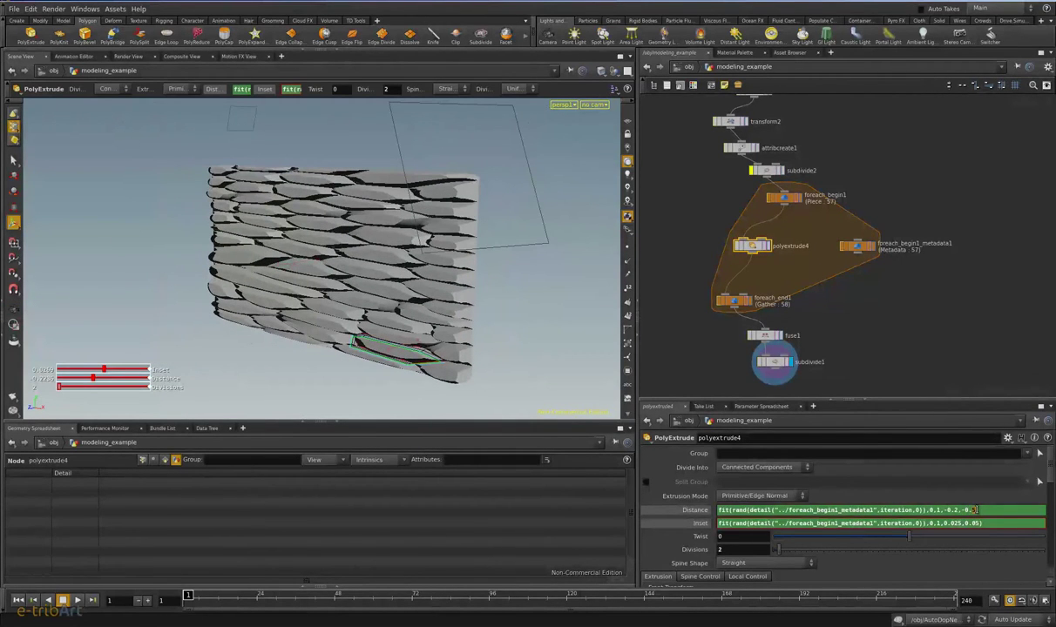
key("Escape")
left_click_drag(383, 254, 409, 258)
right_click_drag(400, 273, 471, 276)
key("Return")
key("Escape")
mouse_move(471, 276)
left_mouse_down()
mouse_move(426, 262)
mouse_move(374, 222)
mouse_move(380, 215)
mouse_move(416, 246)
mouse_move(396, 236)
left_mouse_up()
key("Return")
key("Escape")
key("Return")
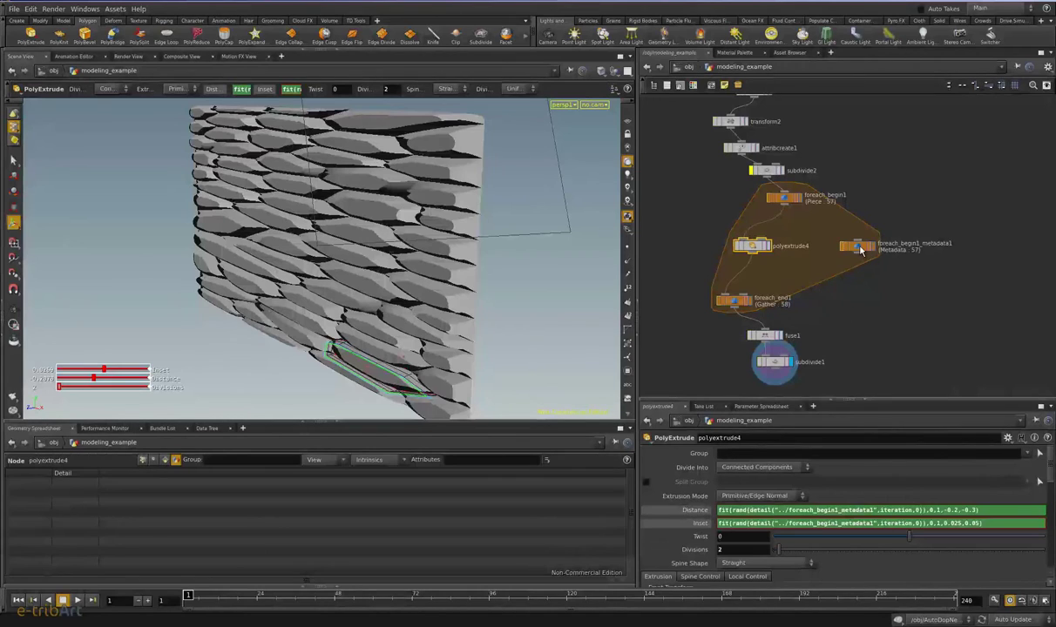
left_click_drag(861, 250, 855, 254)
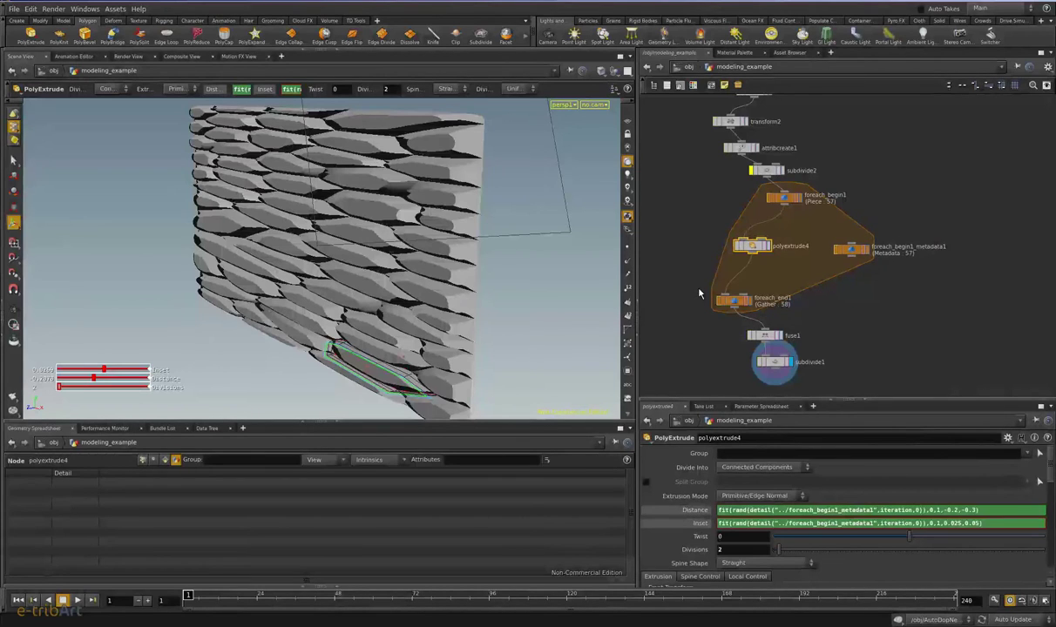
left_click(791, 202)
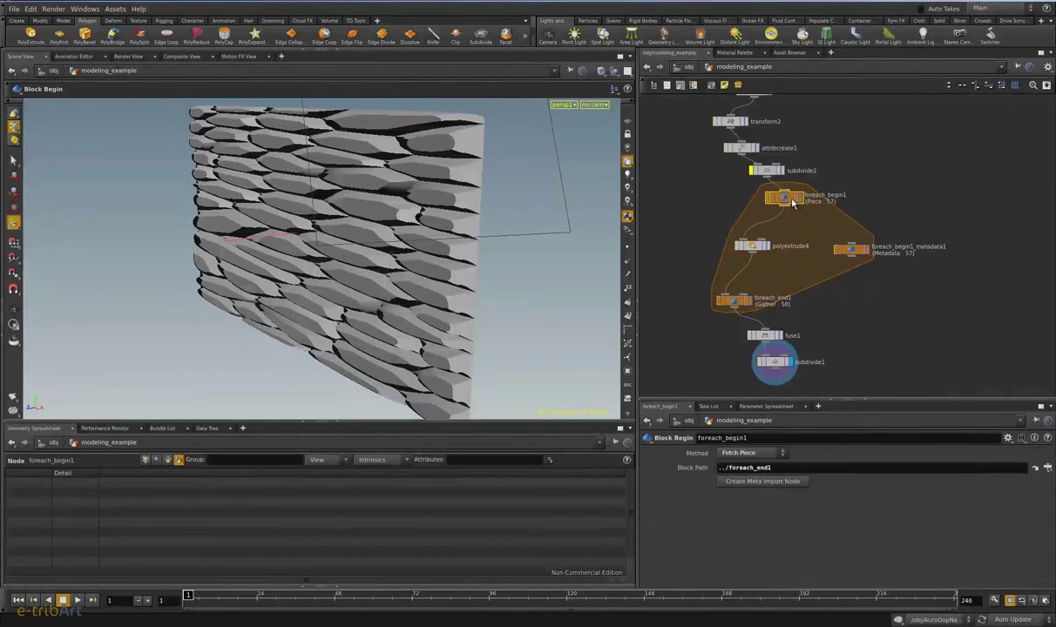
Step: Add foreach_end1 and foreach_begin1_metadata1 to the selection and colour the loop nodes red
left_click(729, 299, "shift")
left_click(851, 248, "shift")
key("c")
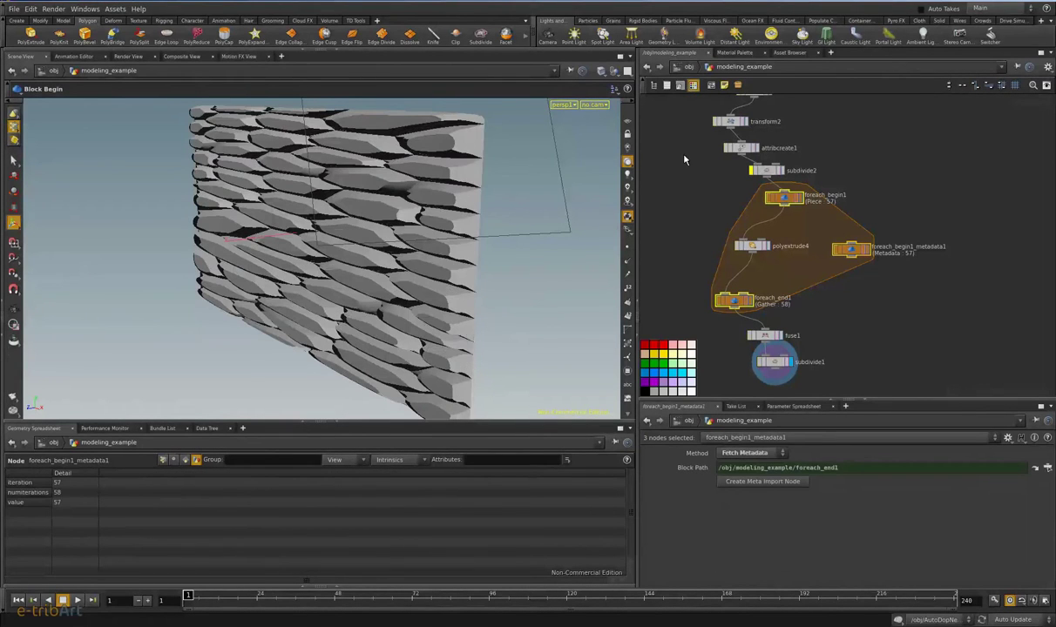
left_click(663, 345)
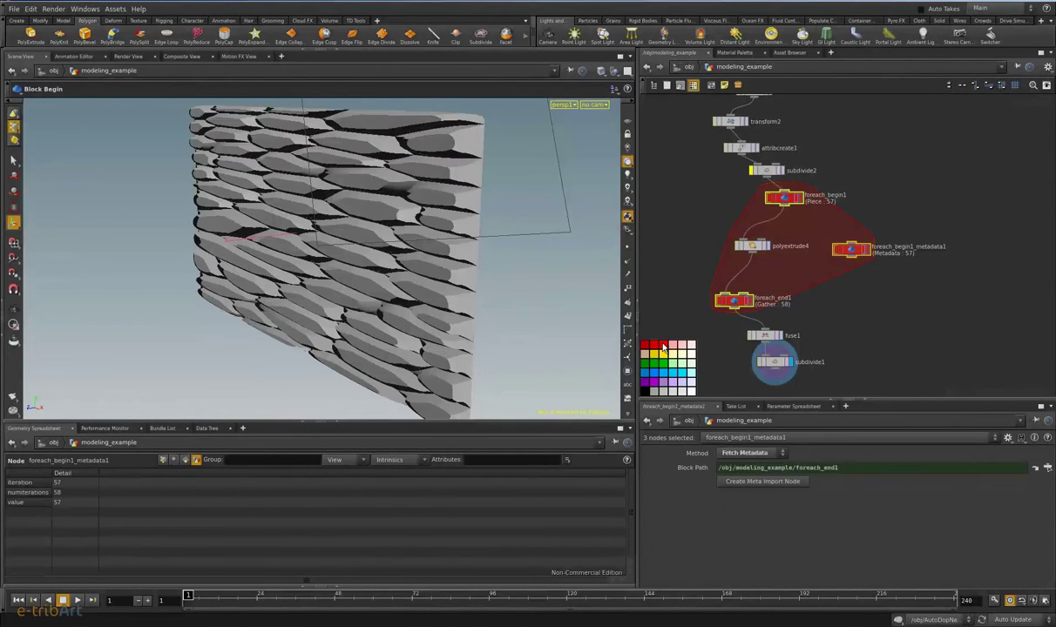
left_click(956, 180)
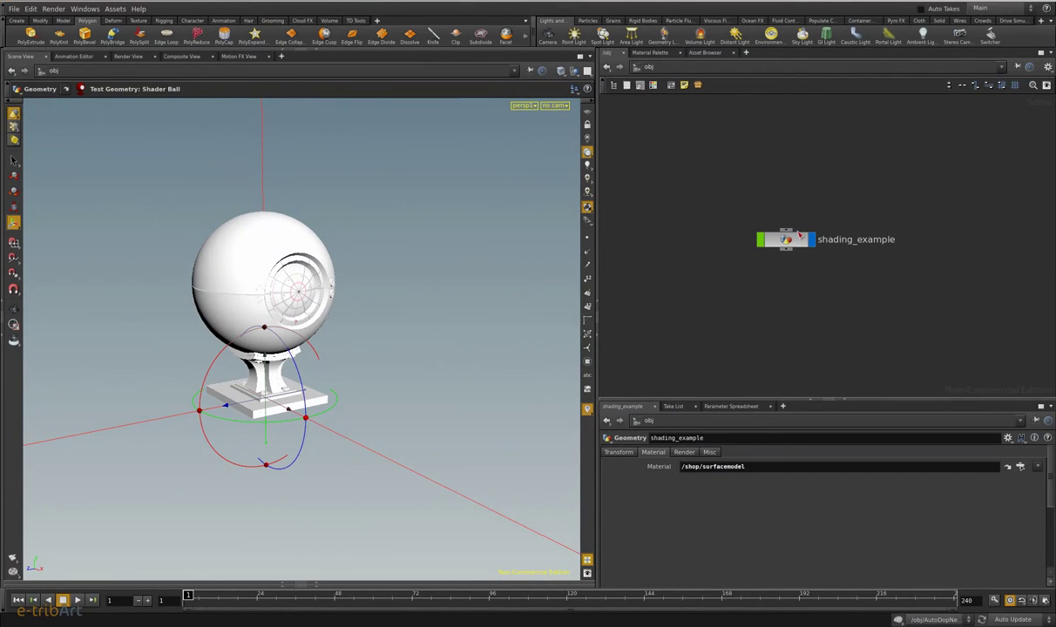
Step: Widen the network pane and jump to the assigned /shop/surfacemodel material
middle_click_drag(785, 291, 795, 280)
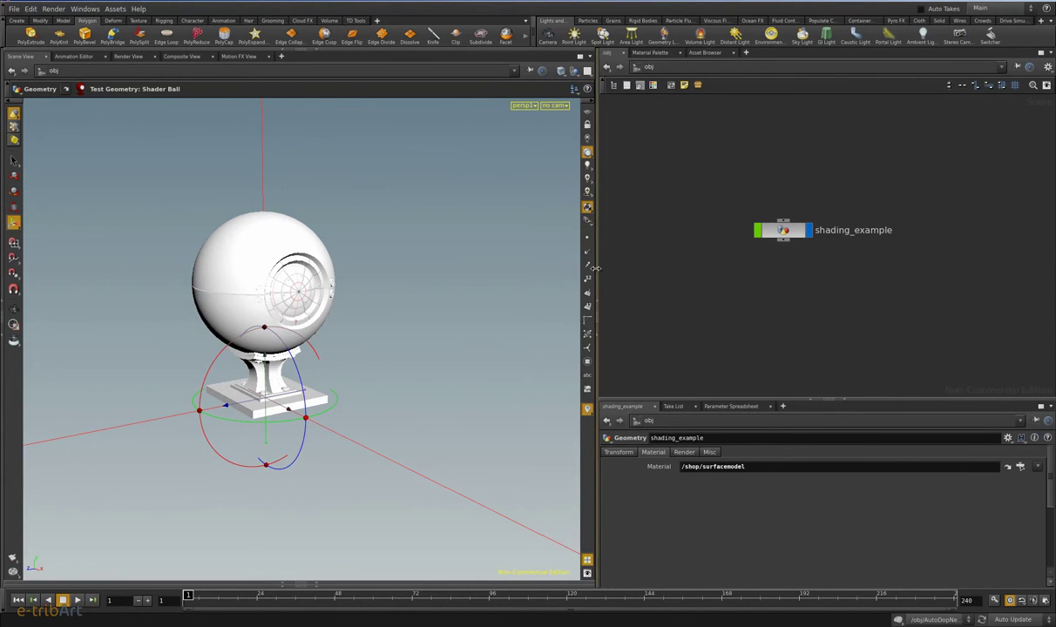
left_click_drag(595, 287, 573, 287)
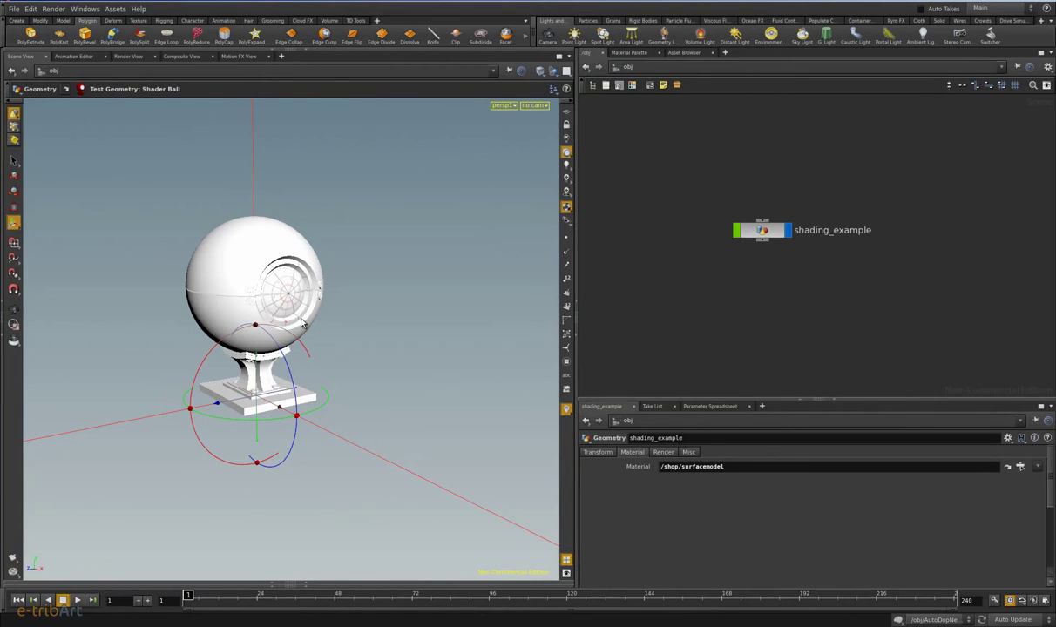
left_click(731, 466)
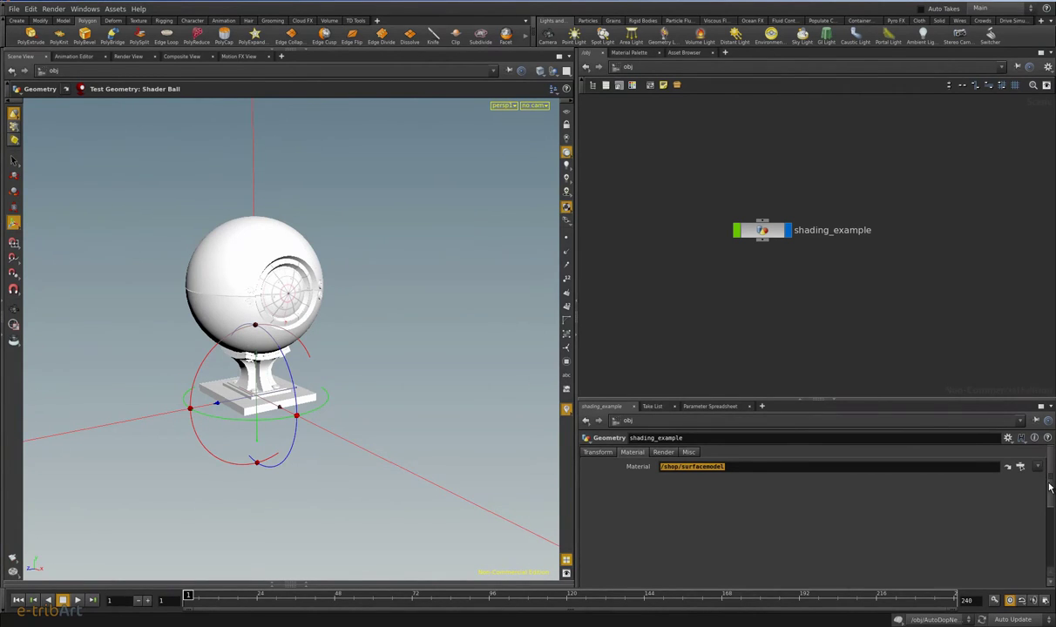
left_click(1007, 466)
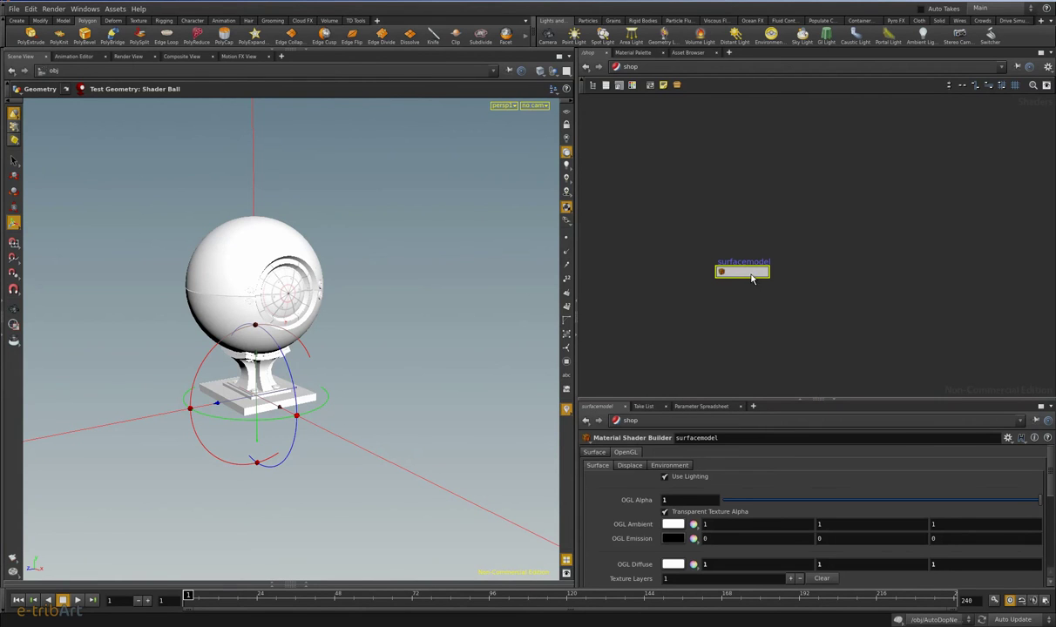
Step: Dive into the surfacemodel network, enlarge the pane, frame all nodes and select layermix1
double_click(751, 276)
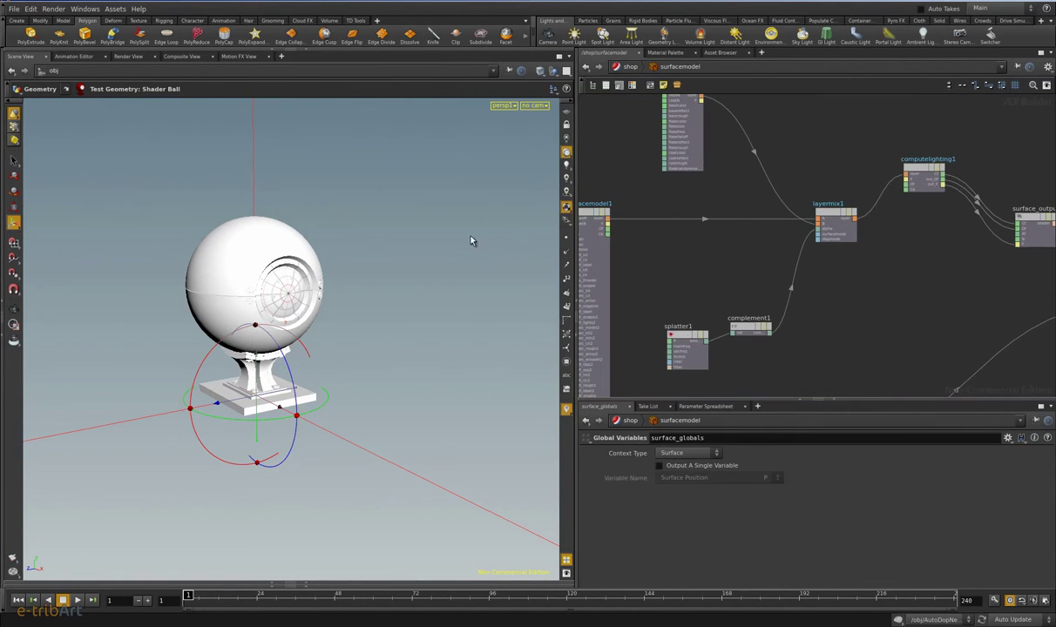
left_click_drag(572, 175, 478, 174)
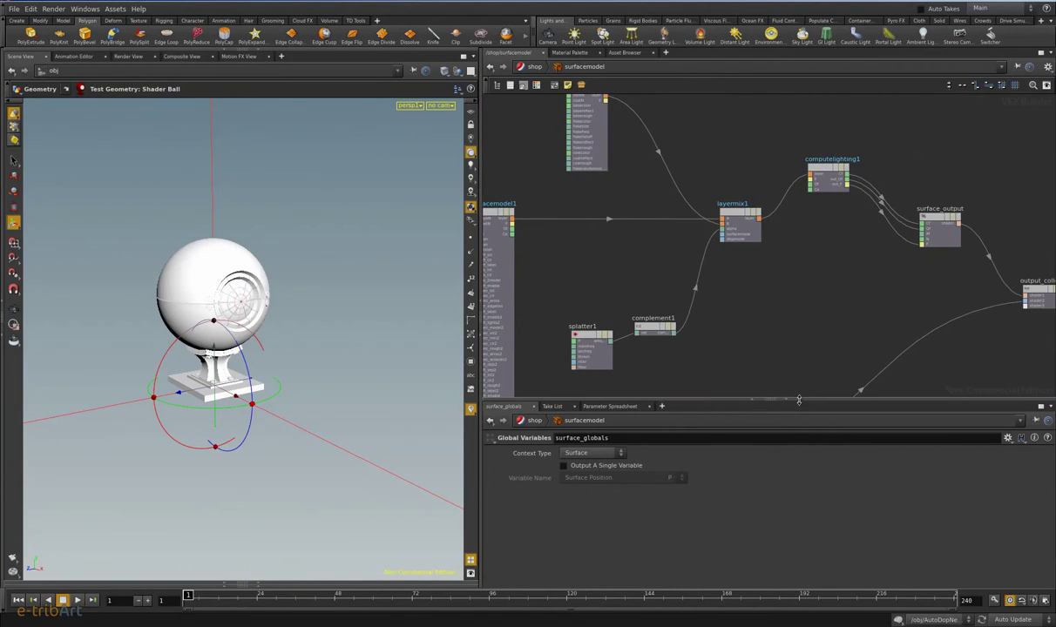
left_click_drag(798, 400, 798, 463)
key("h")
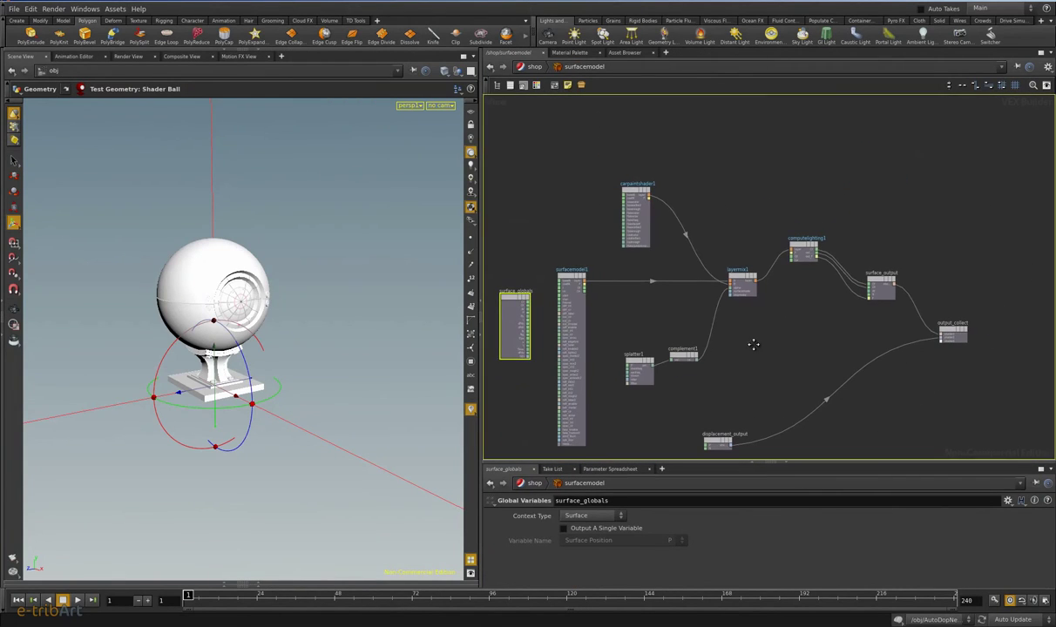
scroll(754, 348, "up", 3)
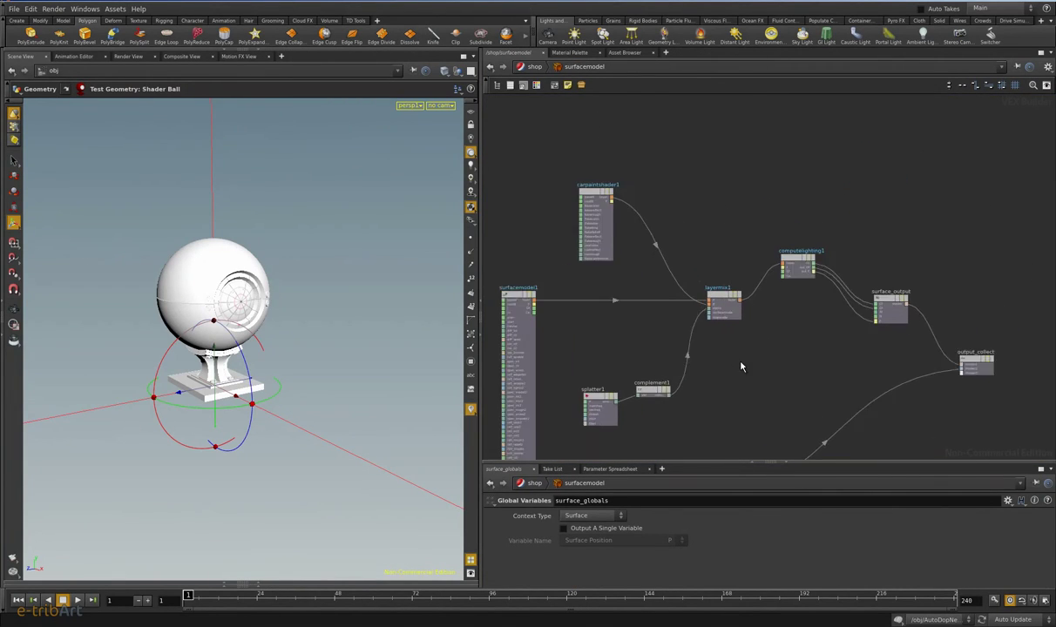
left_click(711, 284)
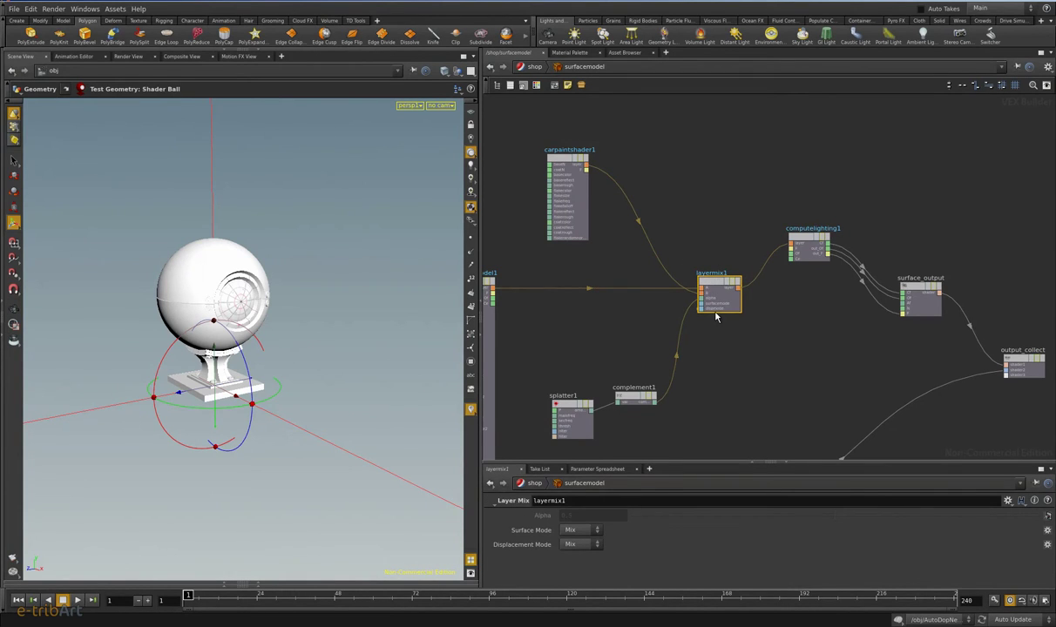
Step: Reposition carpaintshader1 up-left and surfacemodel1 lower around layermix1
middle_click_drag(720, 369, 819, 365)
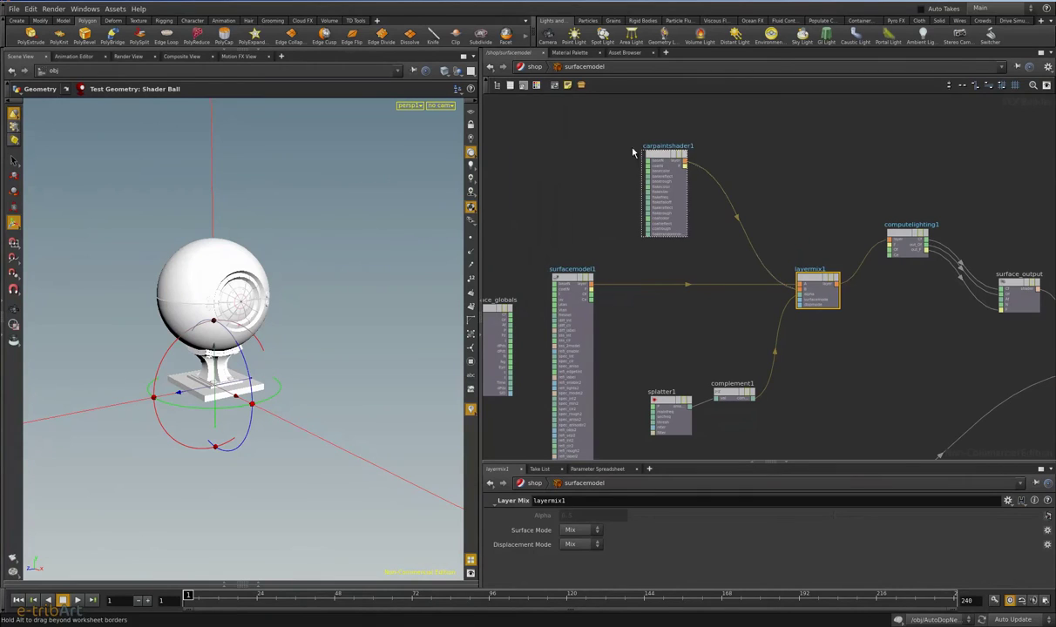
left_click_drag(629, 228, 593, 216)
left_click_drag(564, 268, 563, 293)
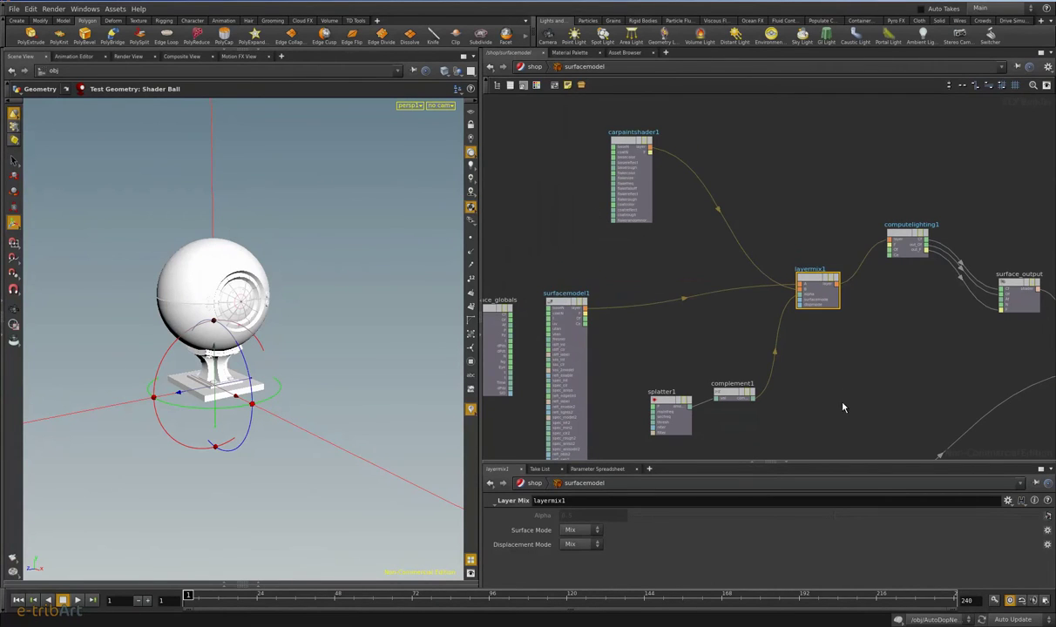
middle_click_drag(833, 346, 771, 329)
scroll(676, 417, "up", 4)
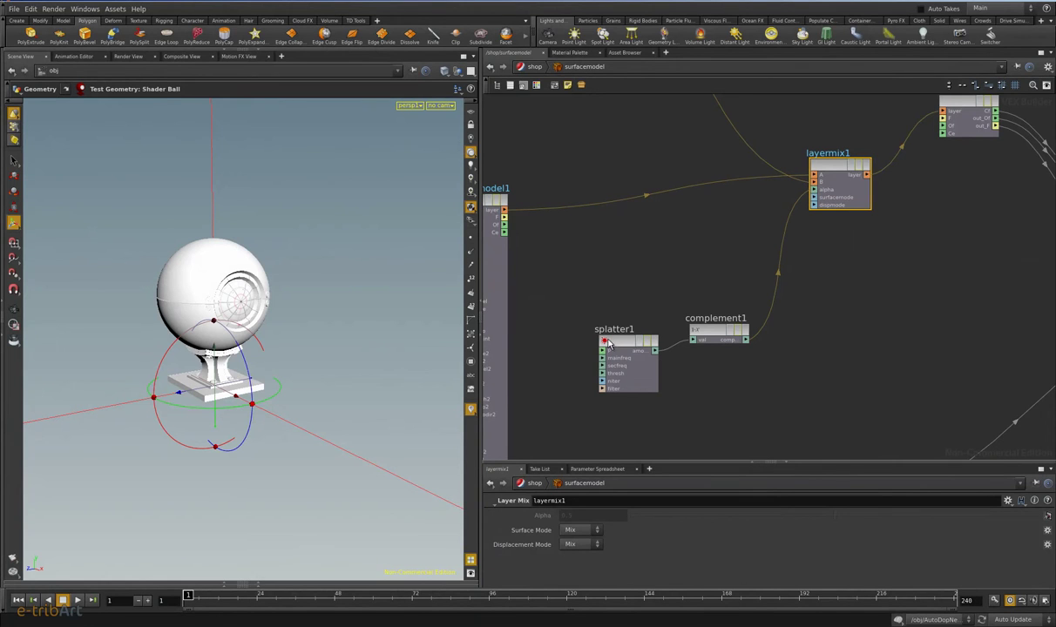
scroll(805, 265, "down", 3)
mouse_move(724, 304)
middle_mouse_down()
mouse_move(724, 365)
mouse_move(783, 346)
middle_mouse_up()
scroll(724, 365, "down", 1)
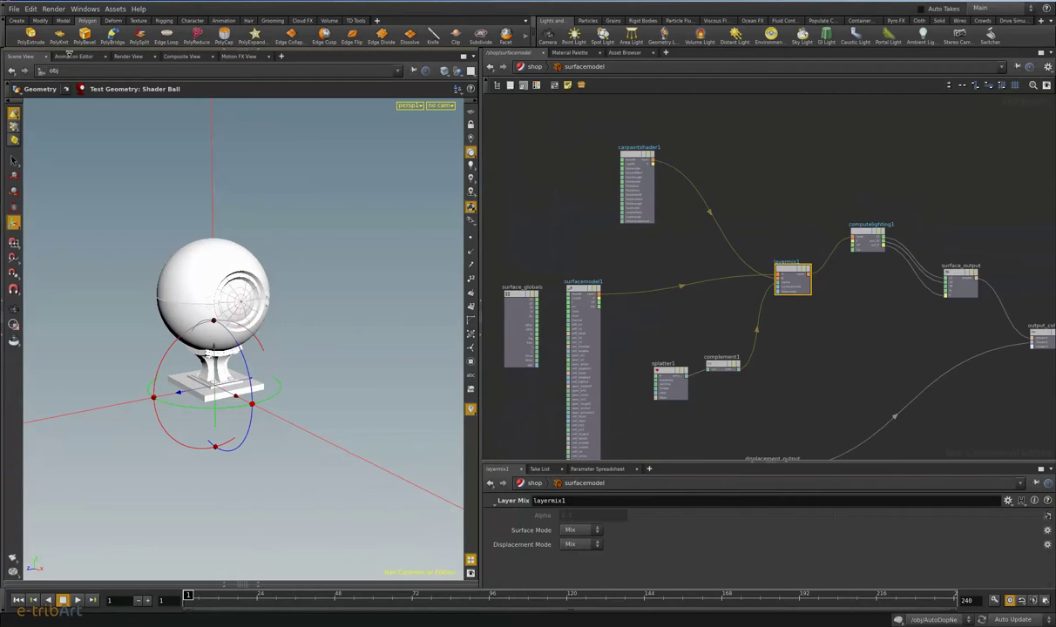
Step: Start an interactive render, switching the render camera from Scene View 2 to Scene View 1
left_click(128, 56)
left_click(221, 74)
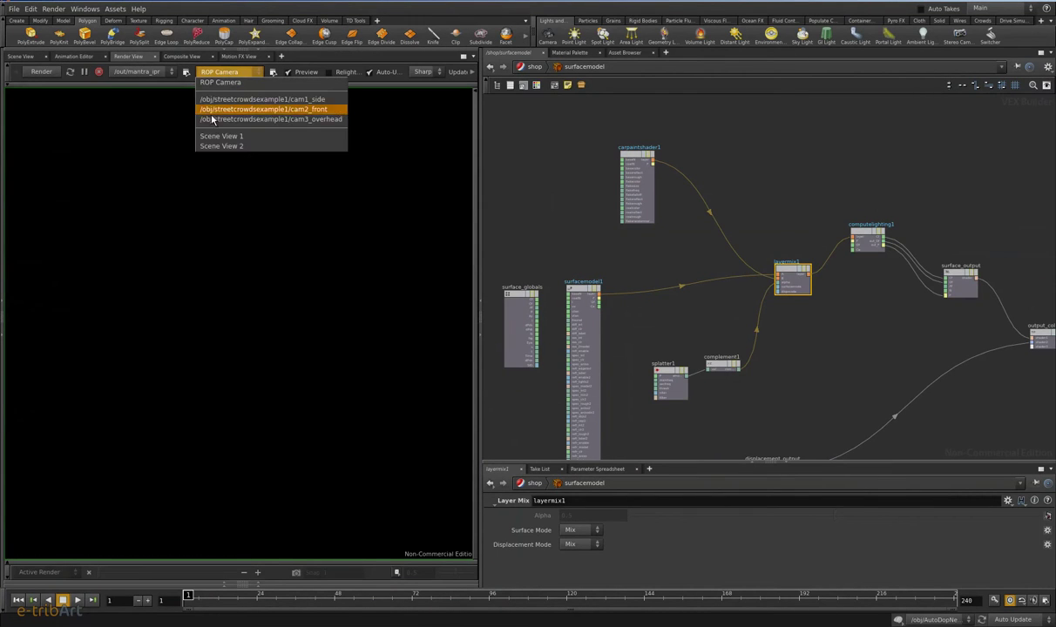
left_click(230, 144)
left_click(38, 75)
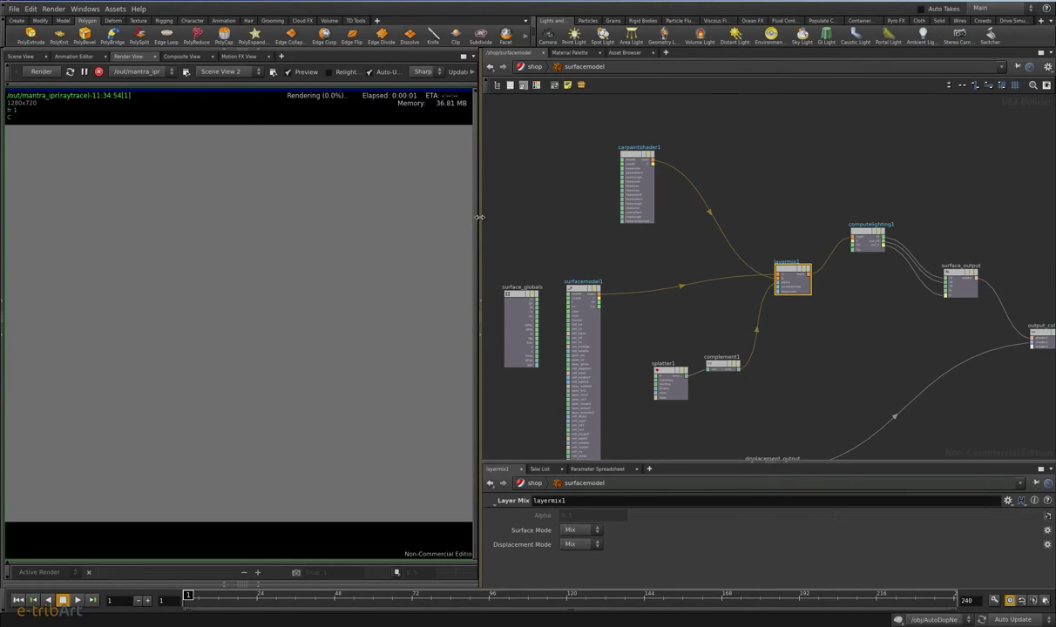
left_click_drag(480, 217, 537, 218)
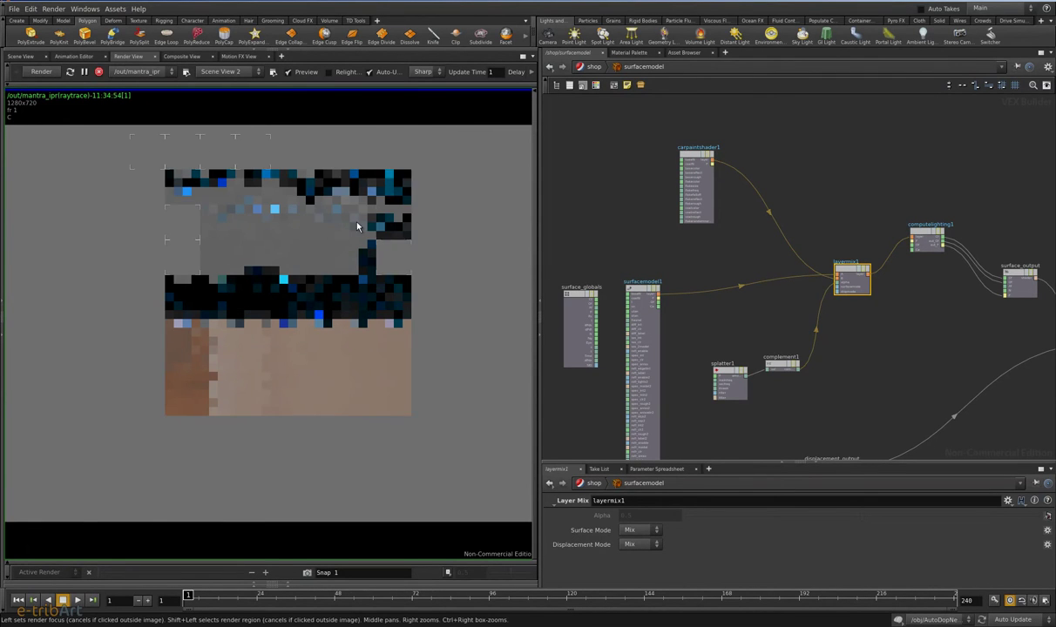
left_click(221, 71)
left_click(222, 135)
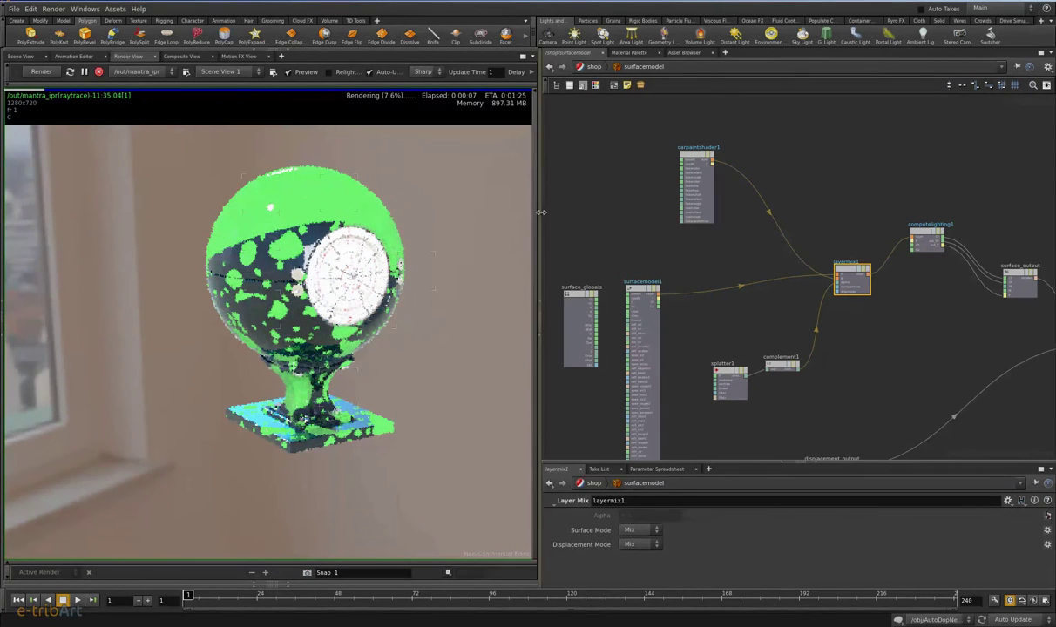
Step: Wire carpaintshader1's output into layermix1
left_click_drag(537, 213, 453, 213)
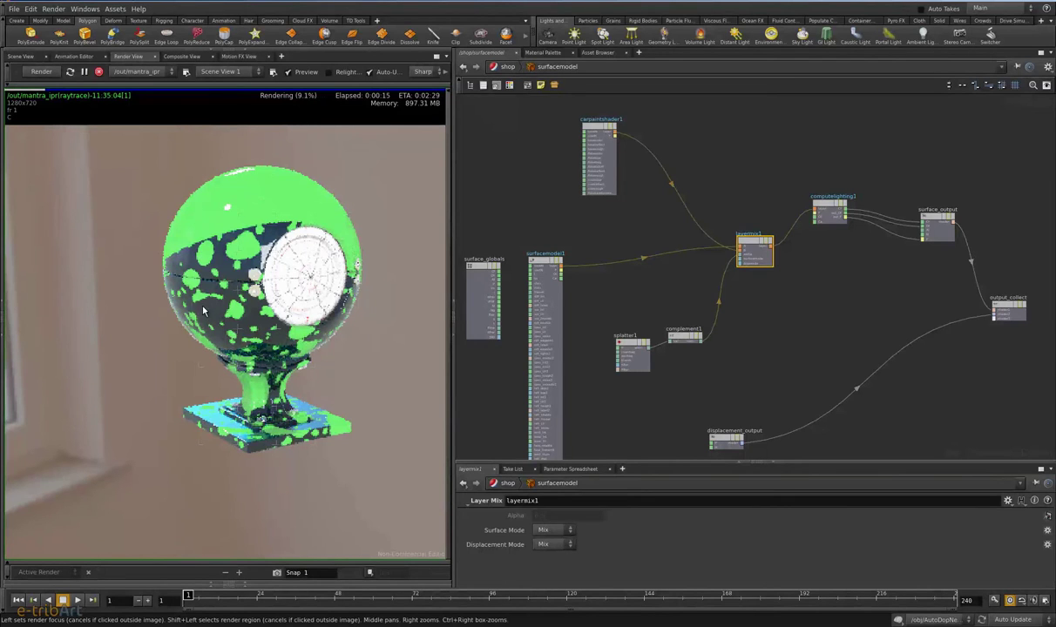
mouse_move(562, 127)
left_mouse_down()
mouse_move(584, 134)
mouse_move(546, 260)
mouse_move(506, 245)
left_mouse_up()
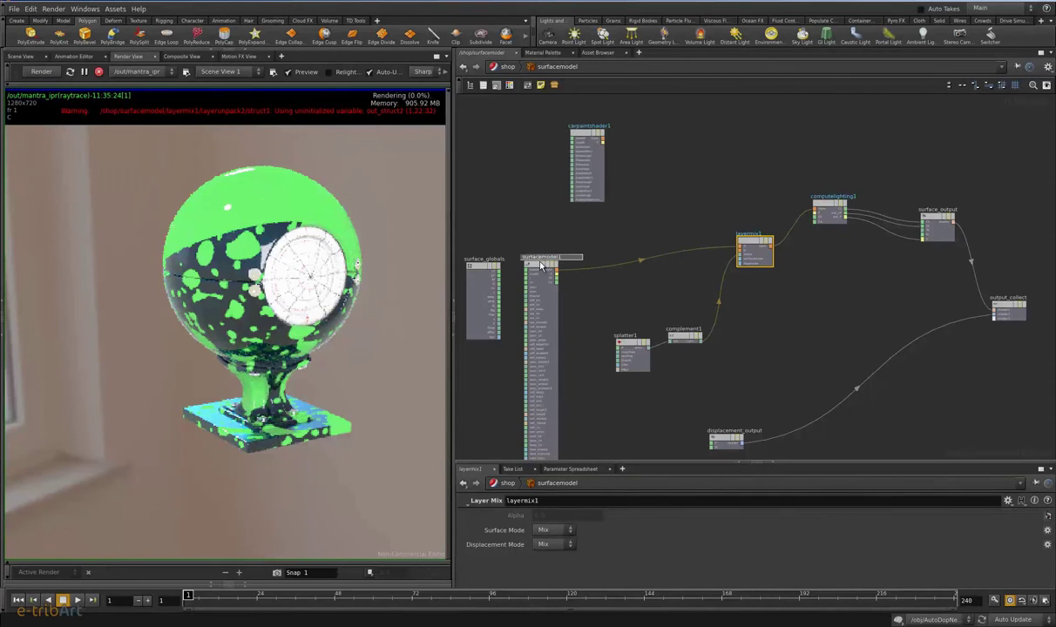
left_click(599, 136)
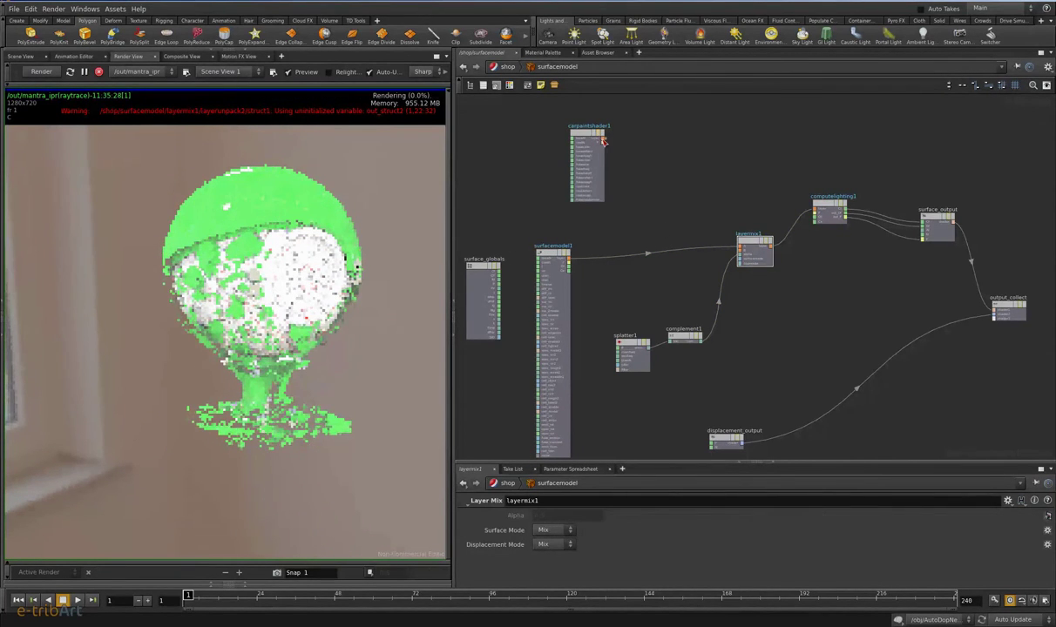
left_click(741, 248)
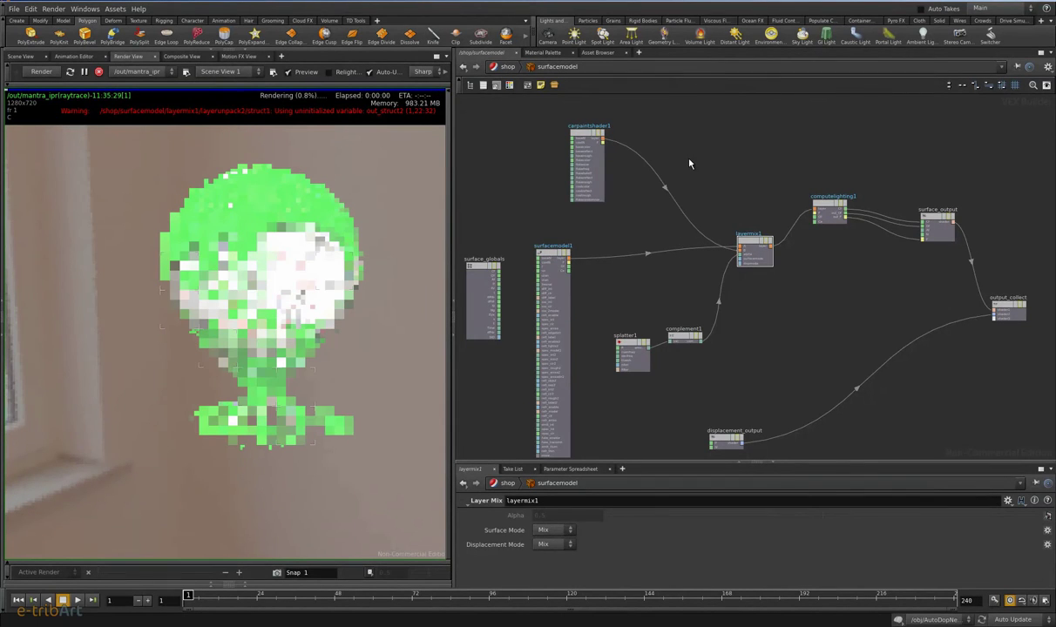
Step: Connect surfacemodel1 directly into computelighting1's layer input, bypassing layermix1
middle_click_drag(702, 171, 654, 167)
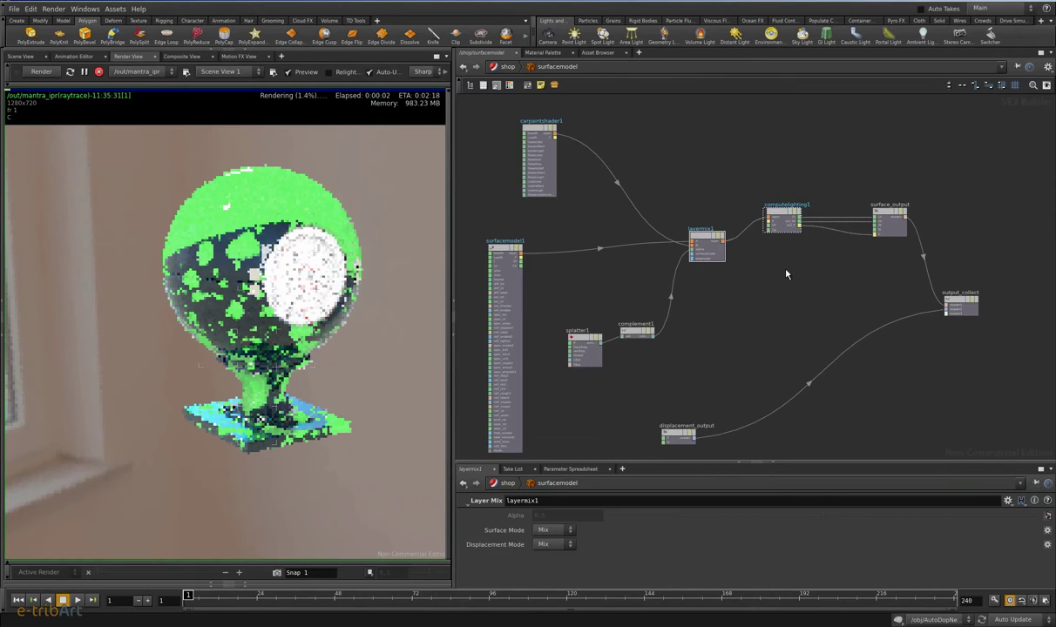
scroll(786, 271, "up", 3)
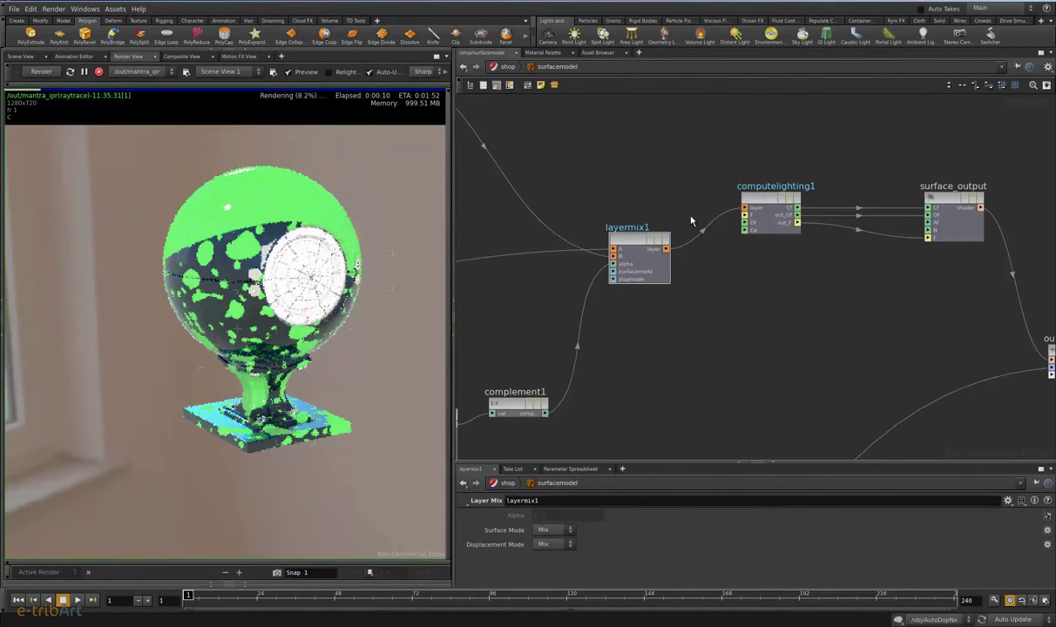
scroll(740, 270, "down", 3)
scroll(775, 261, "up", 3)
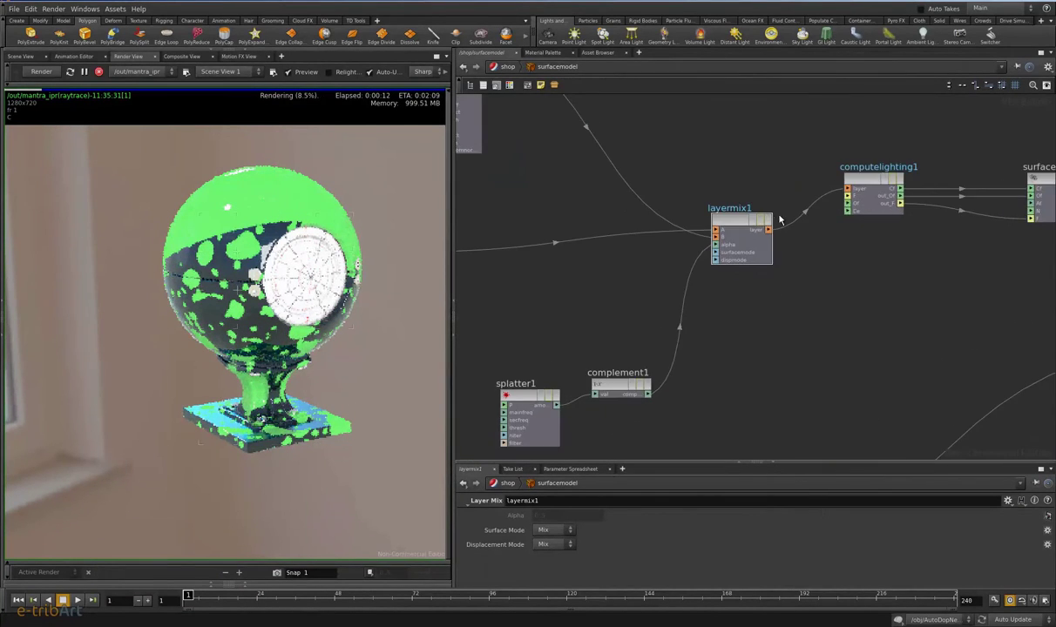
scroll(723, 270, "down", 3)
scroll(541, 301, "up", 2)
scroll(535, 298, "up", 1)
left_click_drag(511, 285, 876, 238)
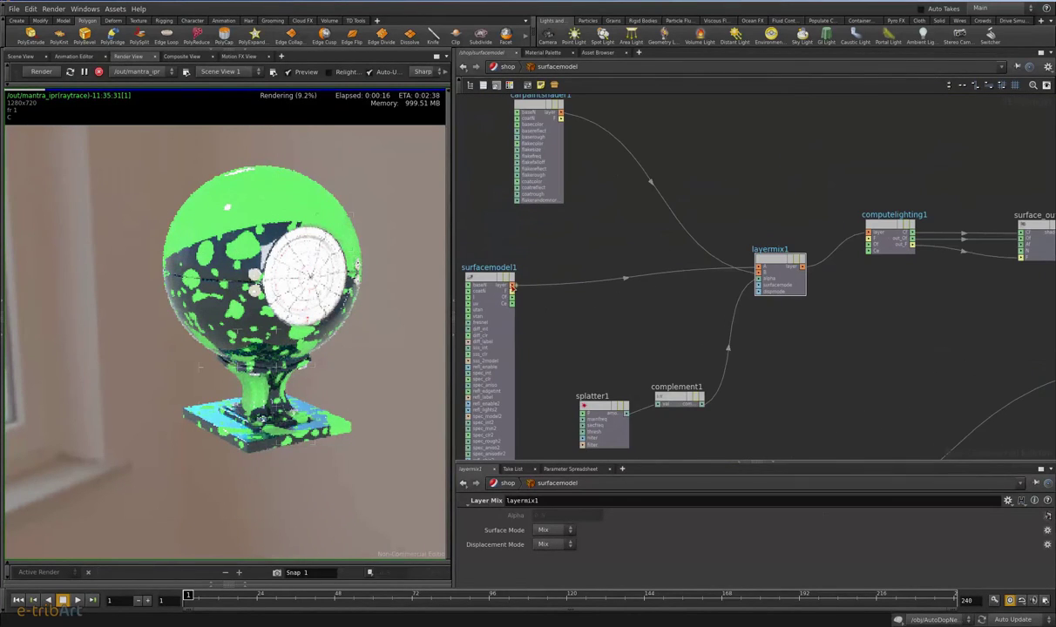
left_click(758, 271)
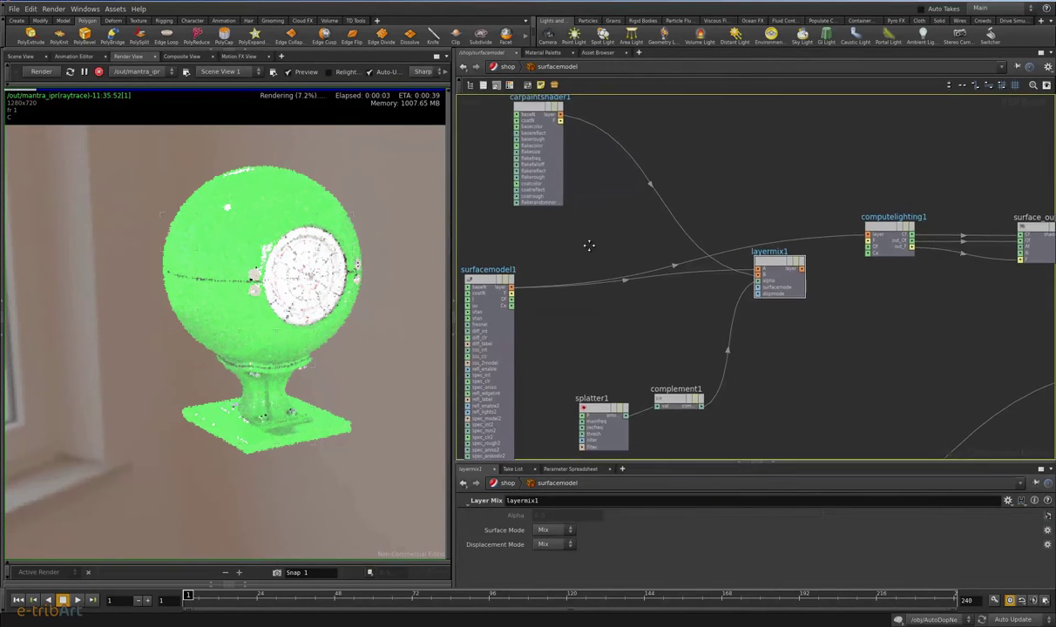
Step: Feed carpaintshader1 straight into computelighting1, then wire complement1's mask into surface_output's Cf
middle_click_drag(554, 120, 537, 179)
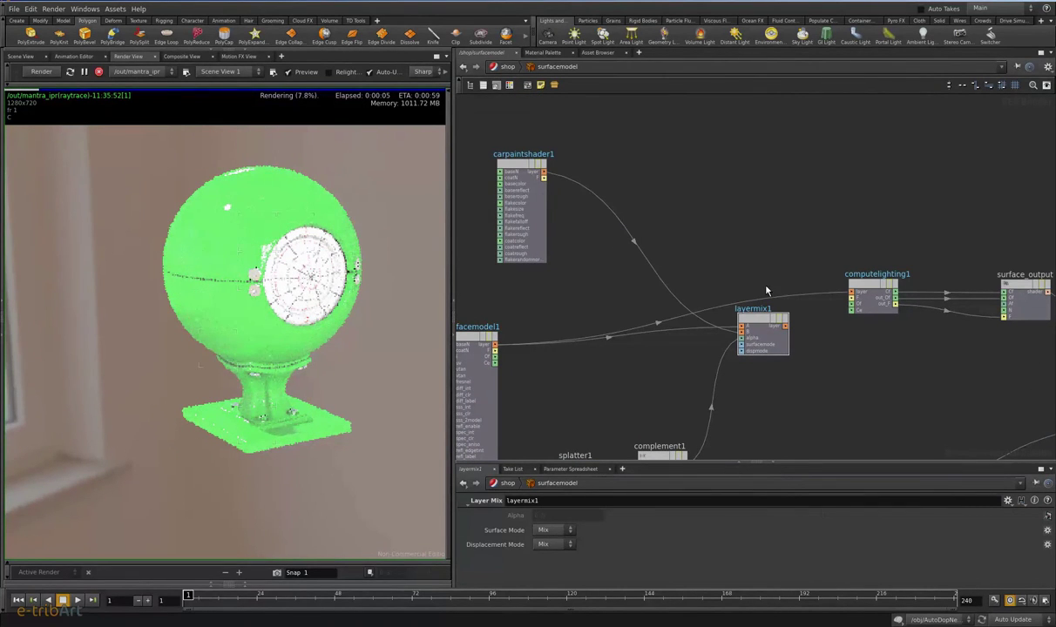
left_click_drag(545, 174, 862, 298)
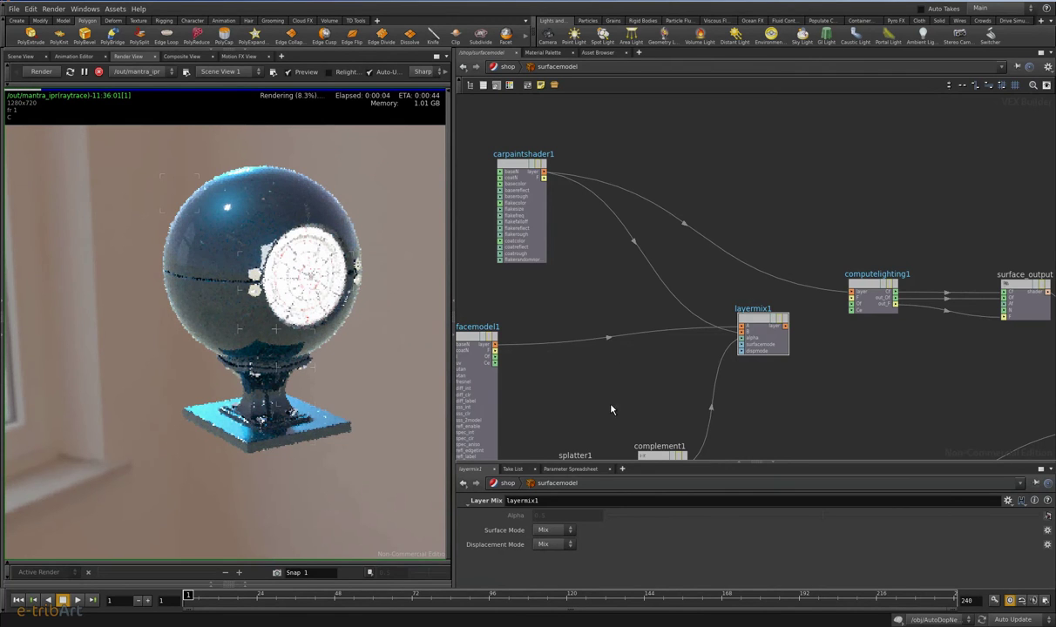
middle_click_drag(577, 380, 570, 306)
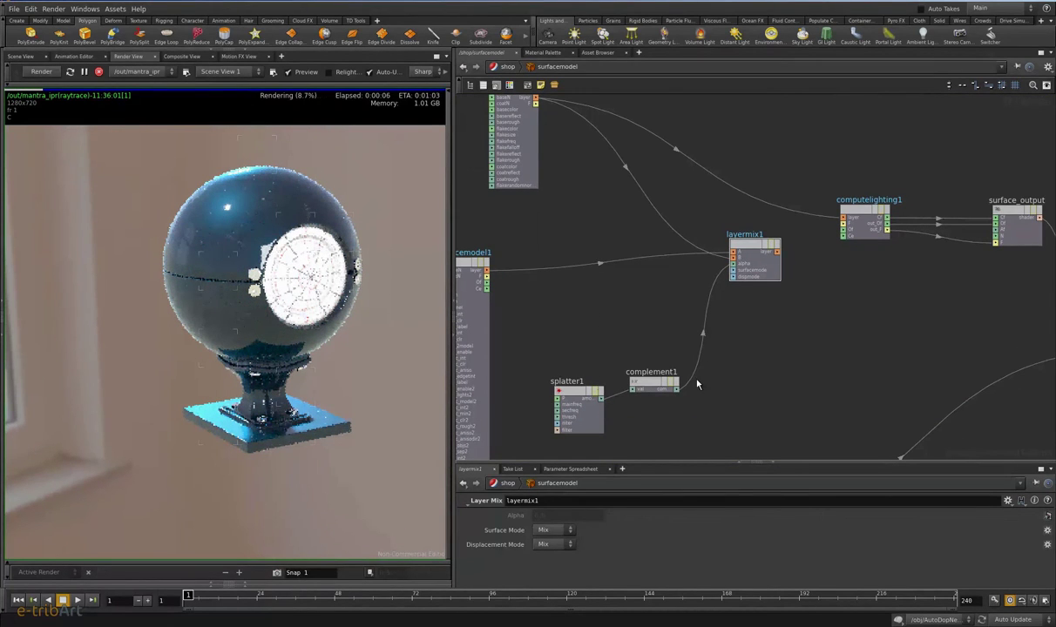
middle_click_drag(579, 360, 571, 330)
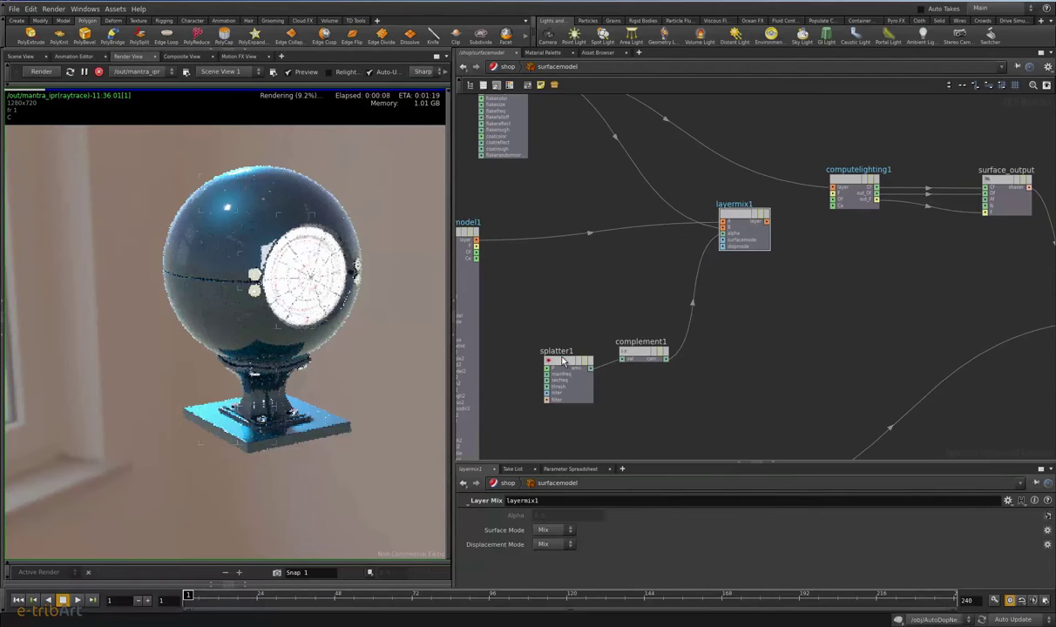
left_click_drag(665, 361, 897, 215)
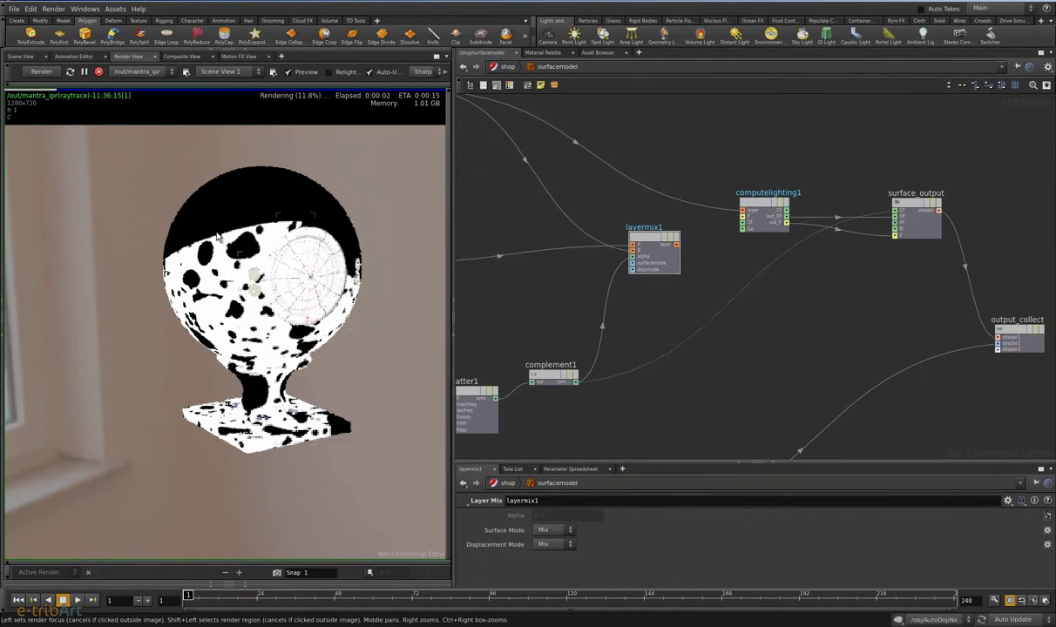
Step: Reconnect layermix1 into computelighting1's layer input and computelighting1's outputs into surface_output
middle_click_drag(754, 323, 775, 307)
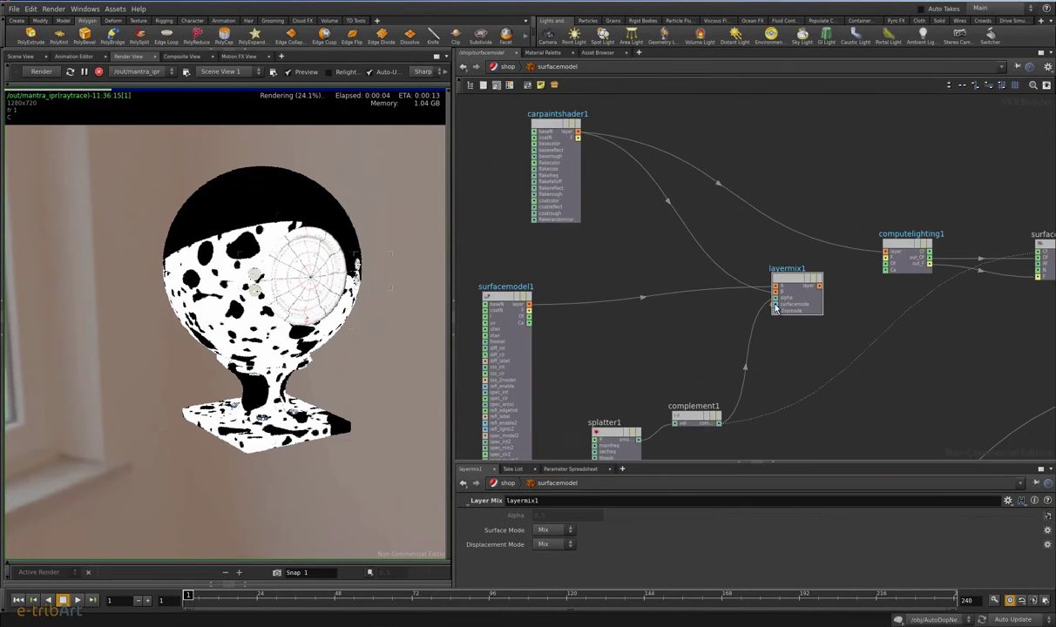
mouse_move(794, 290)
left_mouse_down()
mouse_move(793, 307)
mouse_move(778, 298)
left_mouse_up()
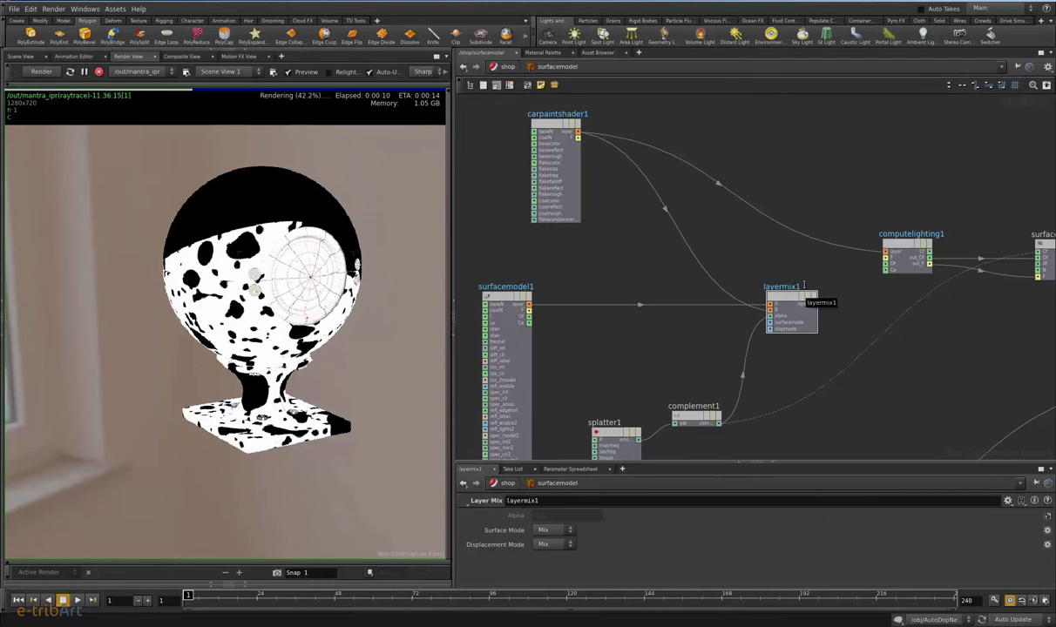
middle_click_drag(809, 288, 644, 300)
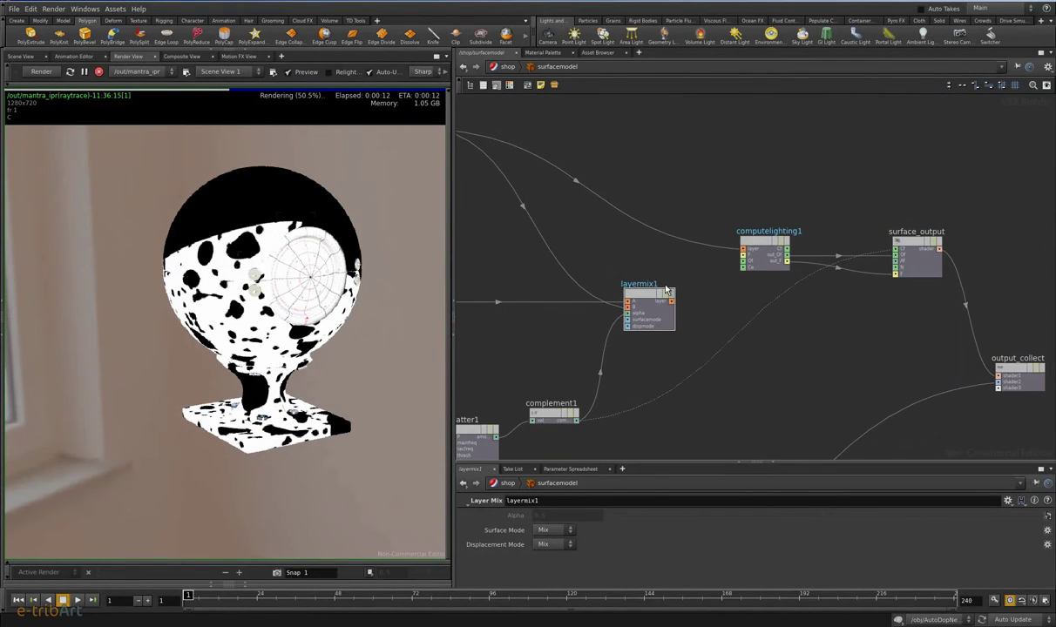
left_click_drag(745, 251, 671, 302)
left_click_drag(789, 260, 895, 260)
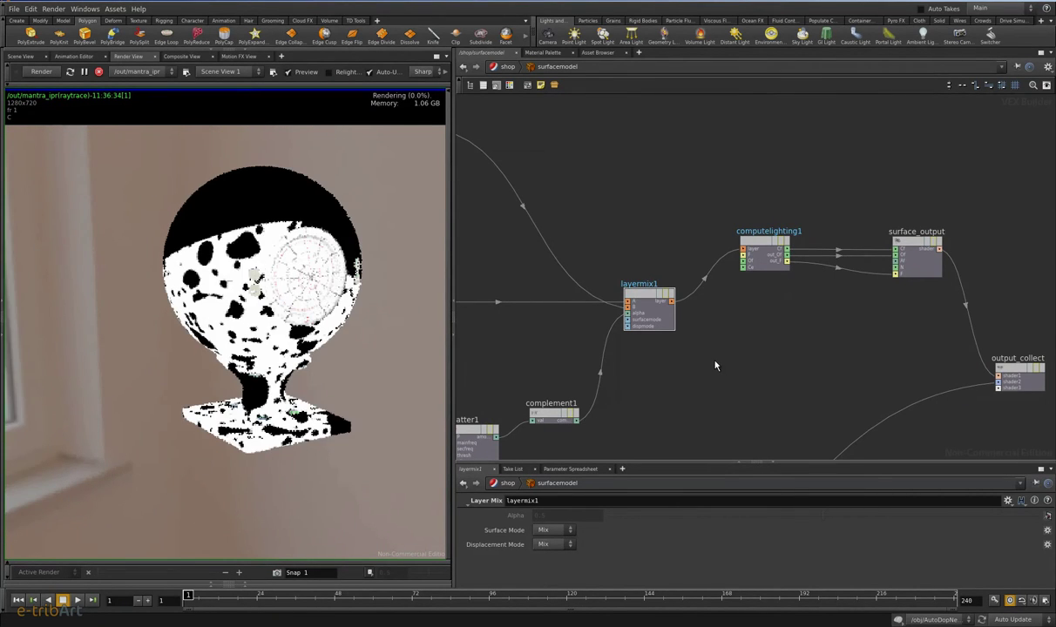
Step: Pan and zoom the VOP network to bring all the shader nodes into view
middle_click_drag(684, 365, 740, 348)
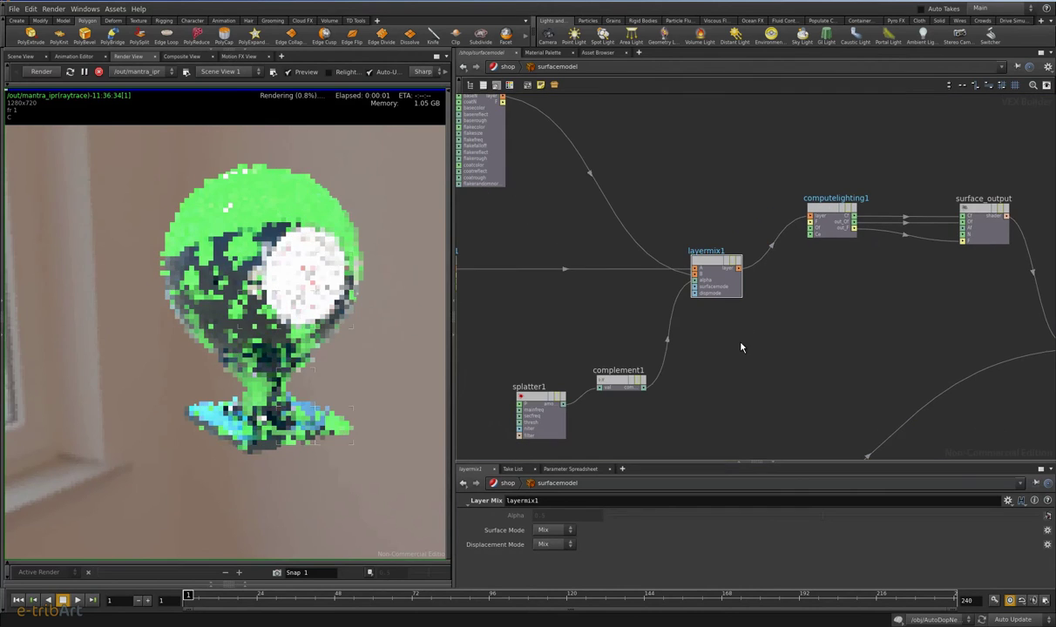
scroll(779, 357, "down", 2)
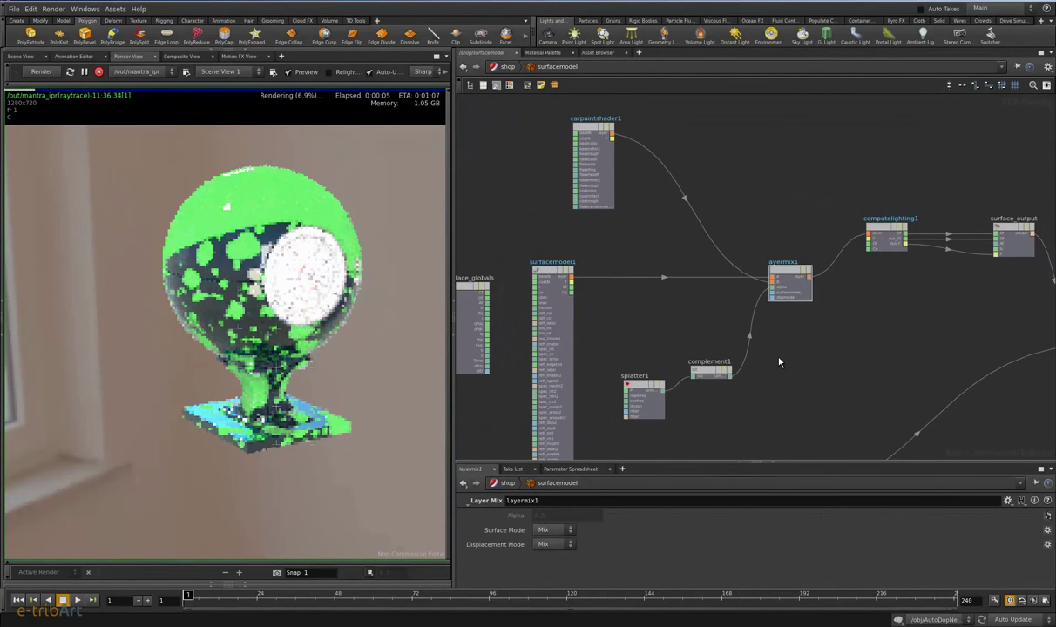
scroll(731, 358, "up", 3)
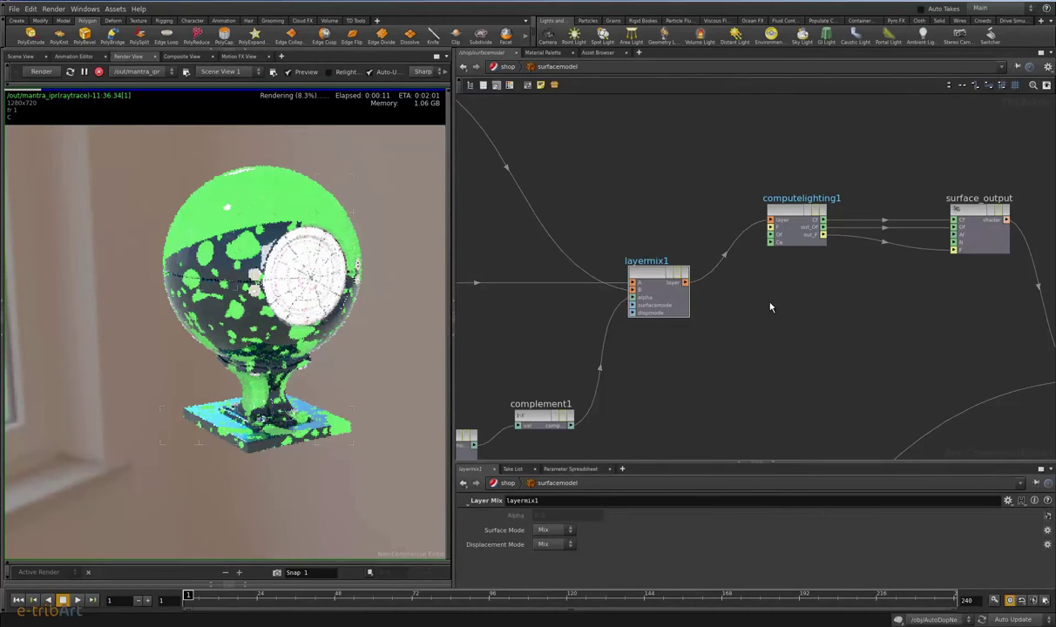
scroll(767, 331, "down", 2)
scroll(775, 337, "up", 2)
scroll(775, 337, "down", 1)
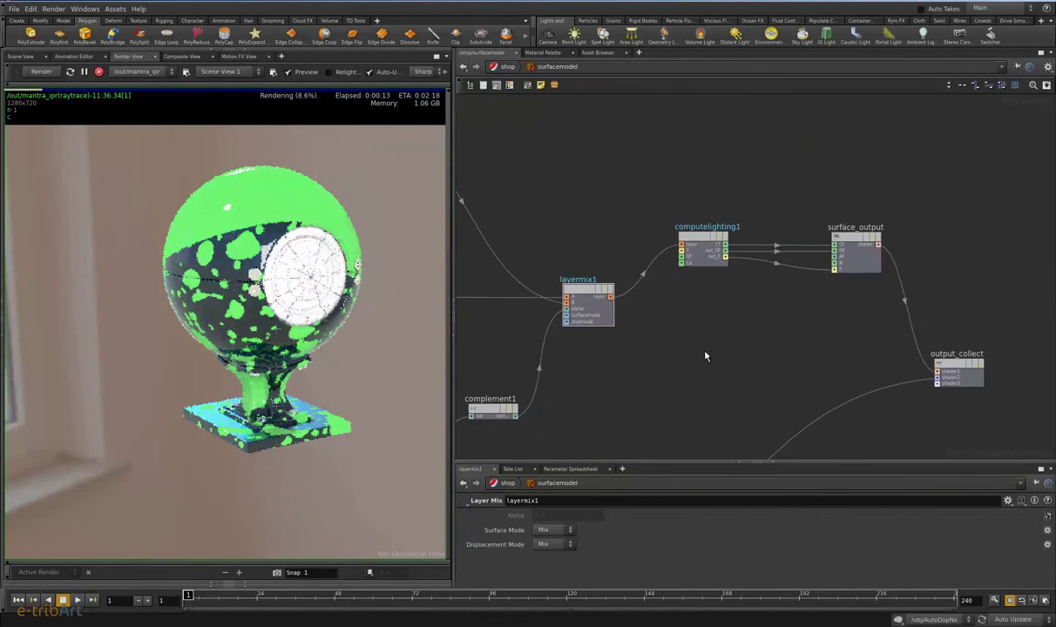
middle_click_drag(598, 286, 802, 300)
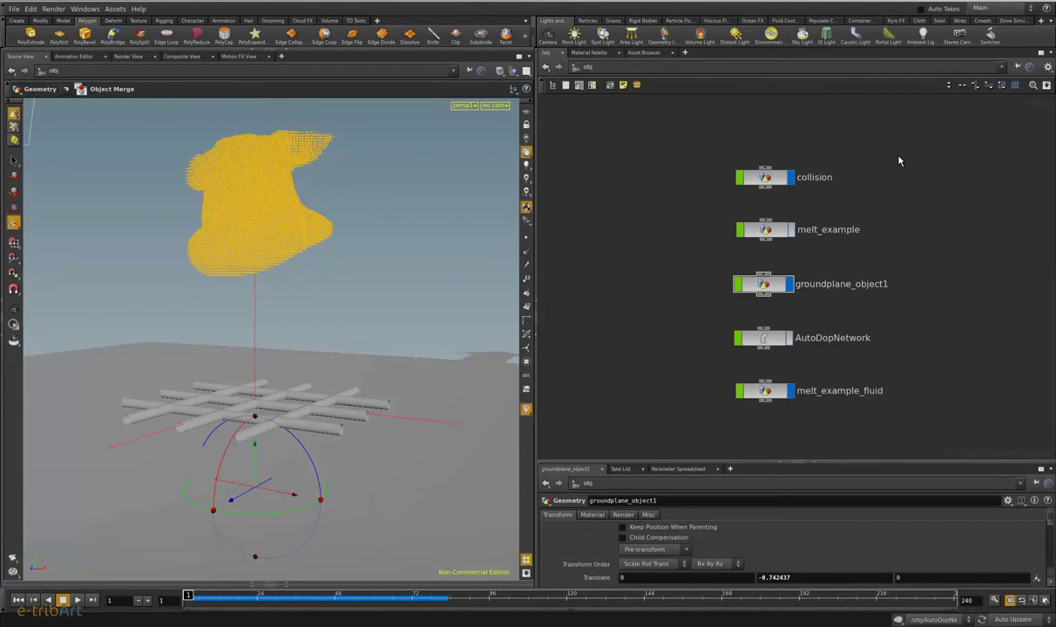
Step: Show the Viscous Fluids shelf, inspect collision and groundplane_object1, then select AutoDopNetwork
left_click(711, 20)
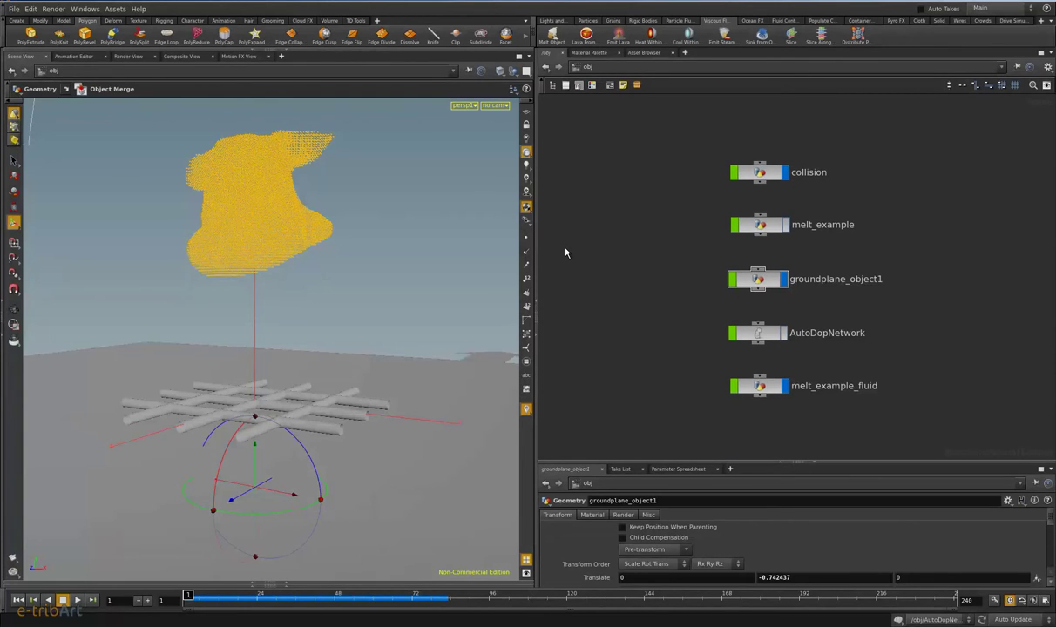
left_click(748, 171)
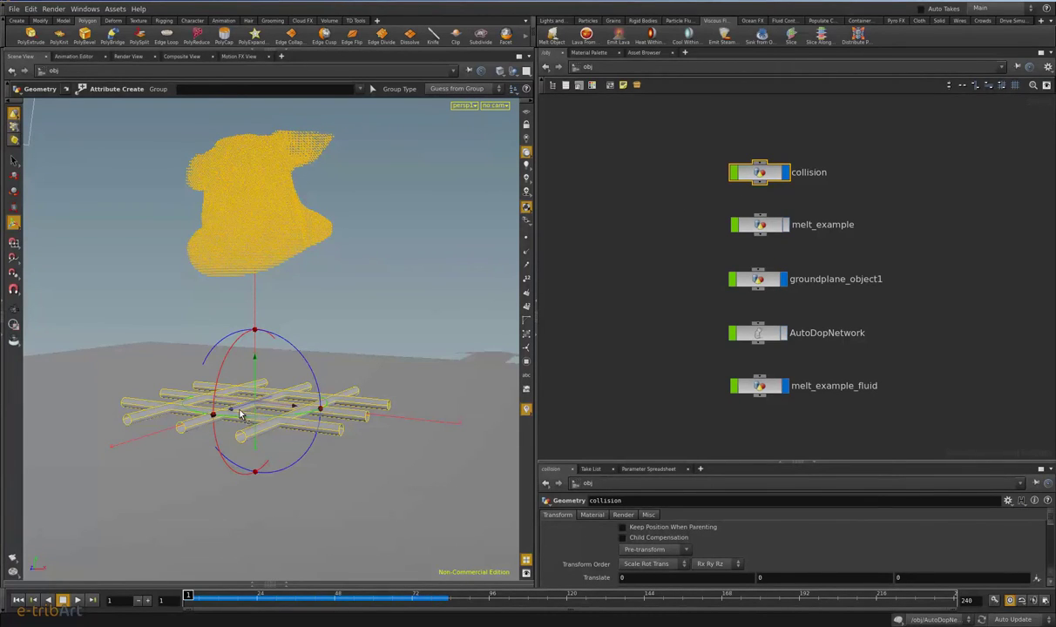
left_click(758, 281)
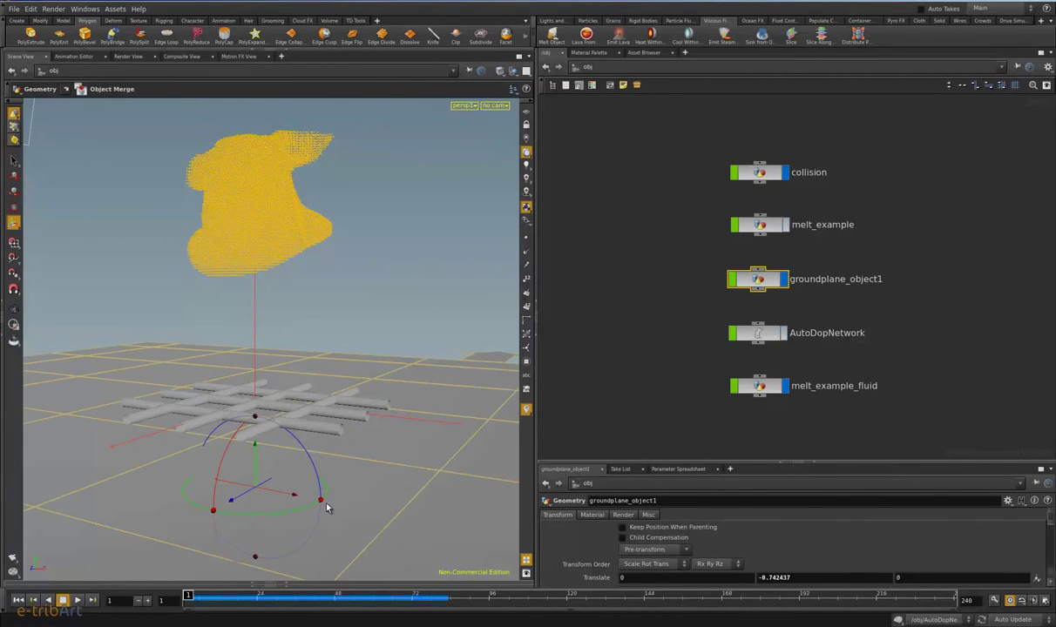
middle_click_drag(930, 313, 880, 288)
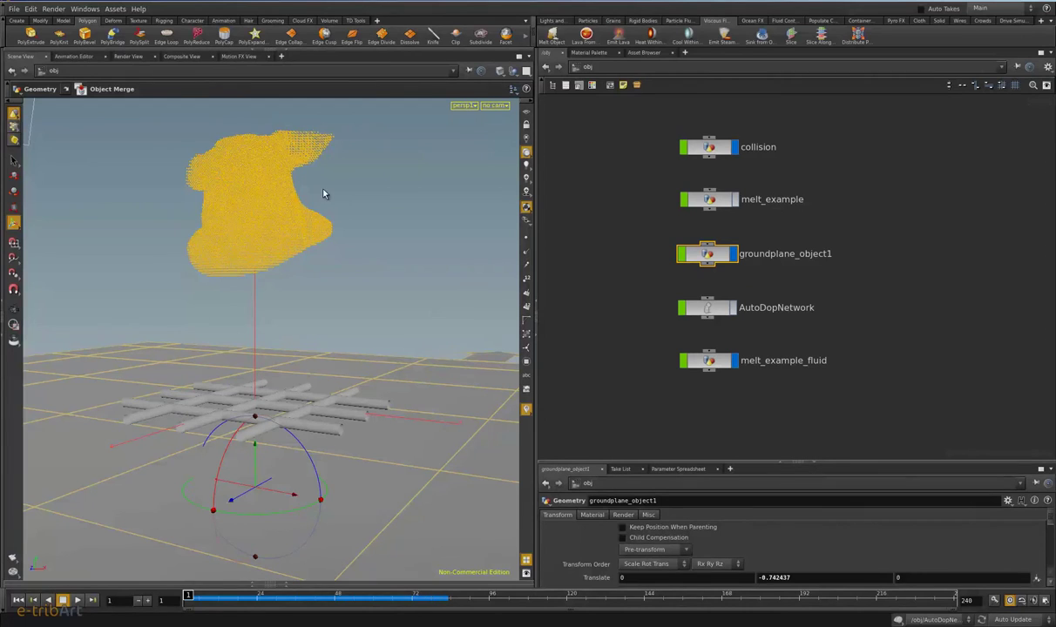
key("Escape")
mouse_move(311, 193)
left_mouse_down()
mouse_move(288, 193)
mouse_move(323, 210)
mouse_move(320, 250)
mouse_move(303, 235)
left_mouse_up()
key("Return")
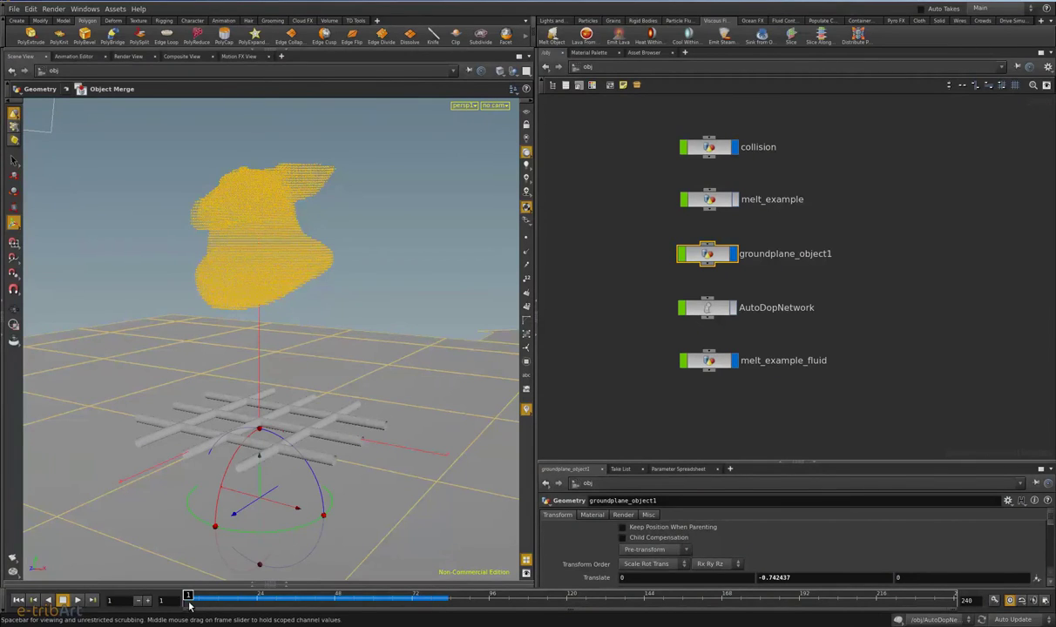
left_click(710, 308)
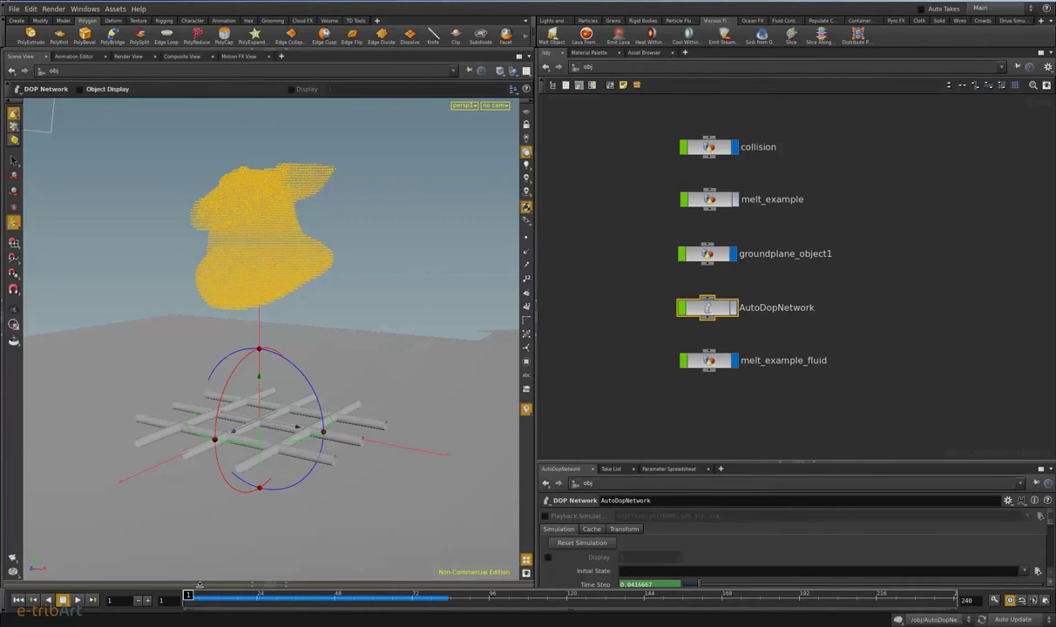
Step: Scrub the melt to frame 72 and dive into AutoDopNetwork to see its FLIP and static solvers
left_click_drag(207, 598, 411, 600)
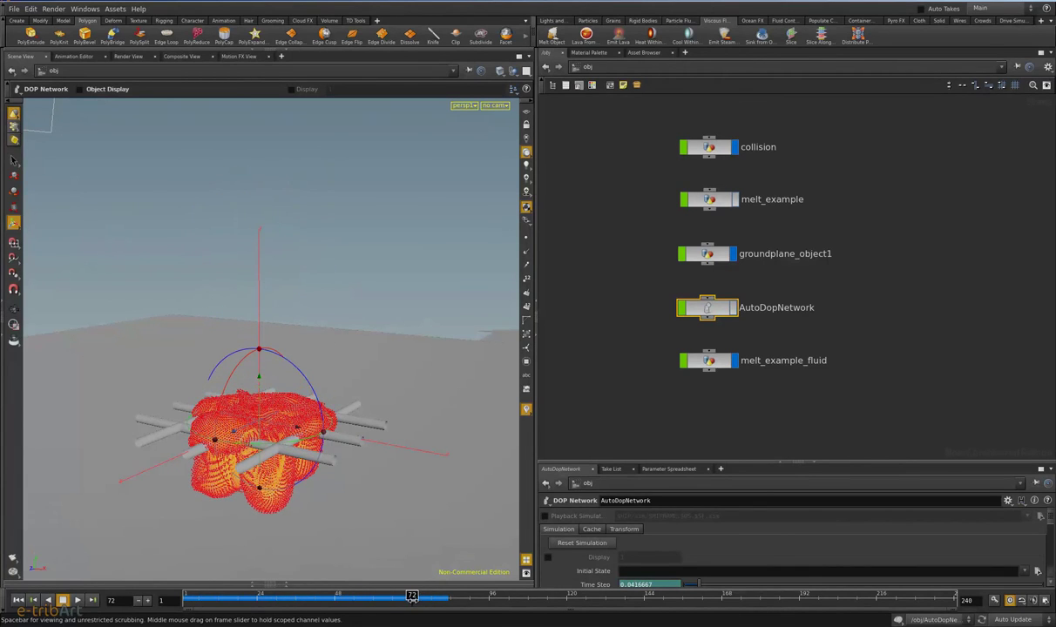
middle_click_drag(886, 324, 910, 311)
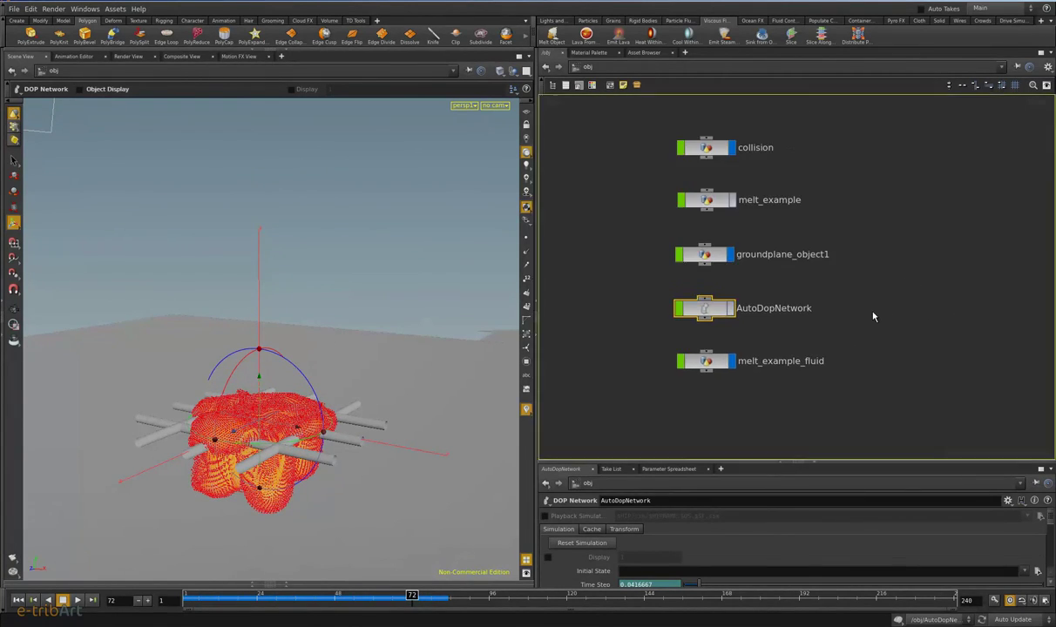
double_click(713, 317)
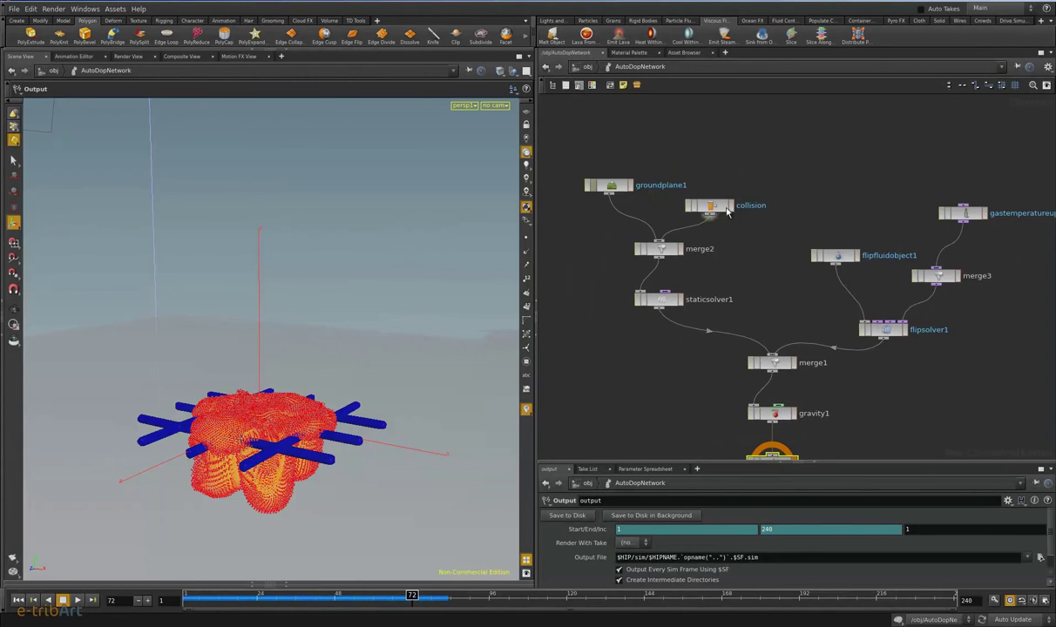
Step: Inspect the collision static object, groundplane1, staticsolver1, flipsolver1 and flipfluidobject1 settings in turn
left_click(744, 188)
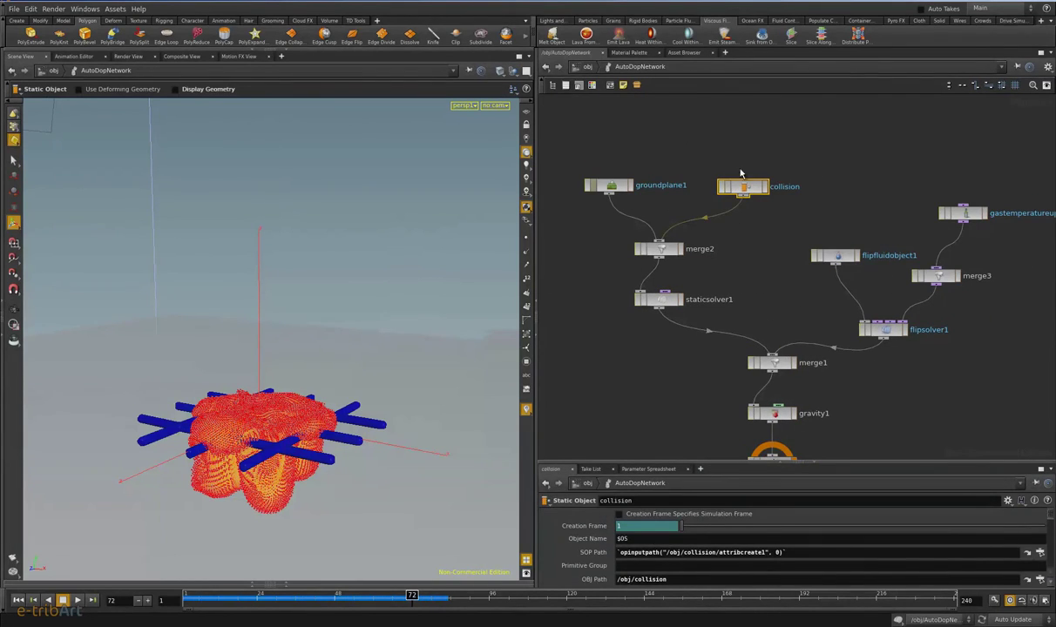
left_click(609, 188)
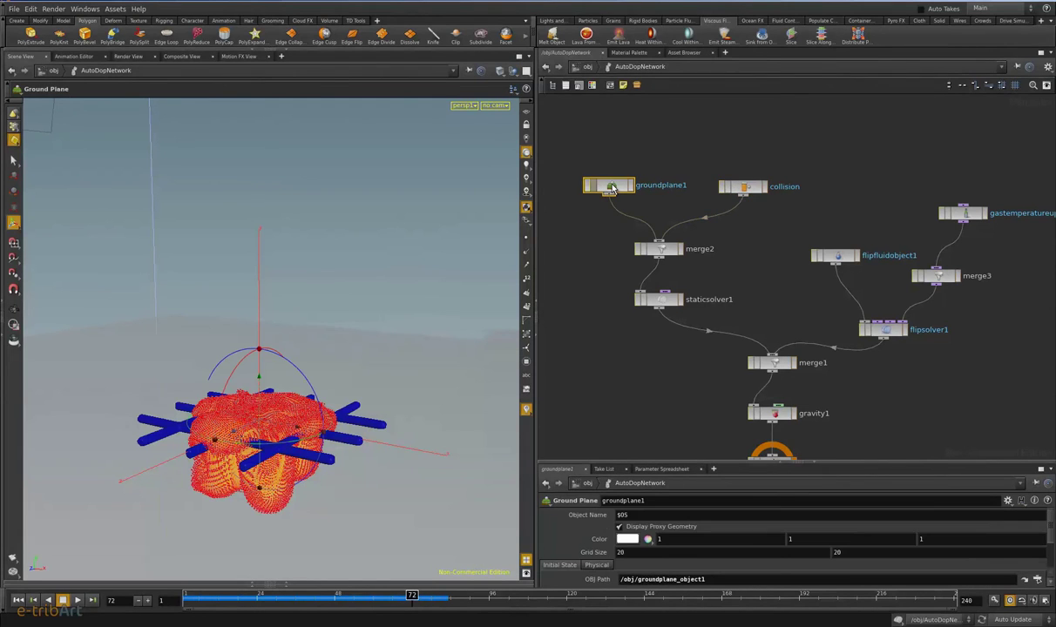
middle_click_drag(641, 297, 615, 251)
left_click(614, 251)
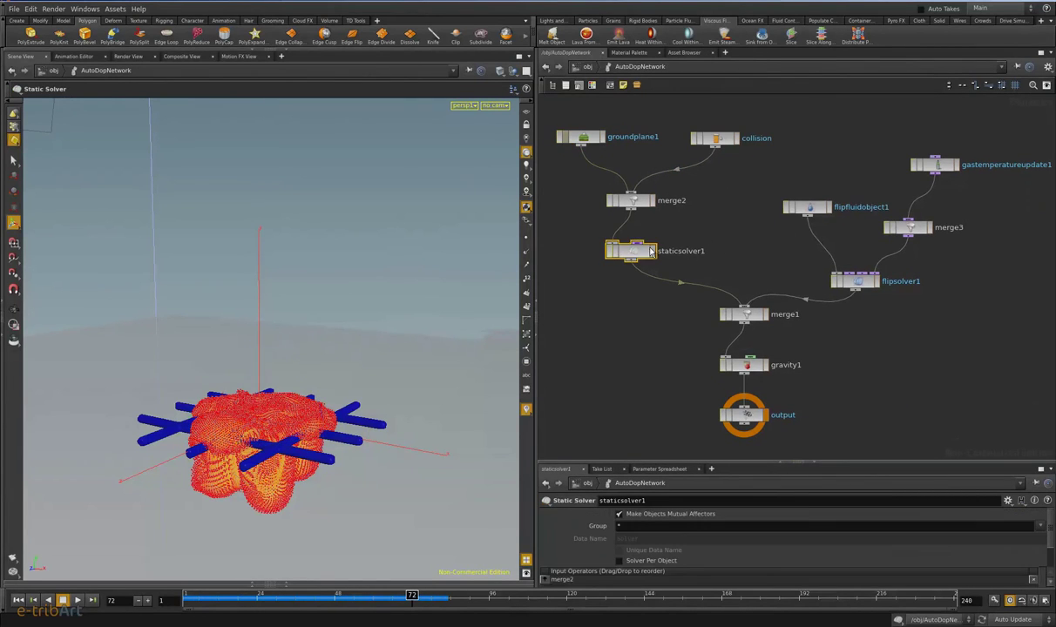
scroll(752, 246, "down", 2)
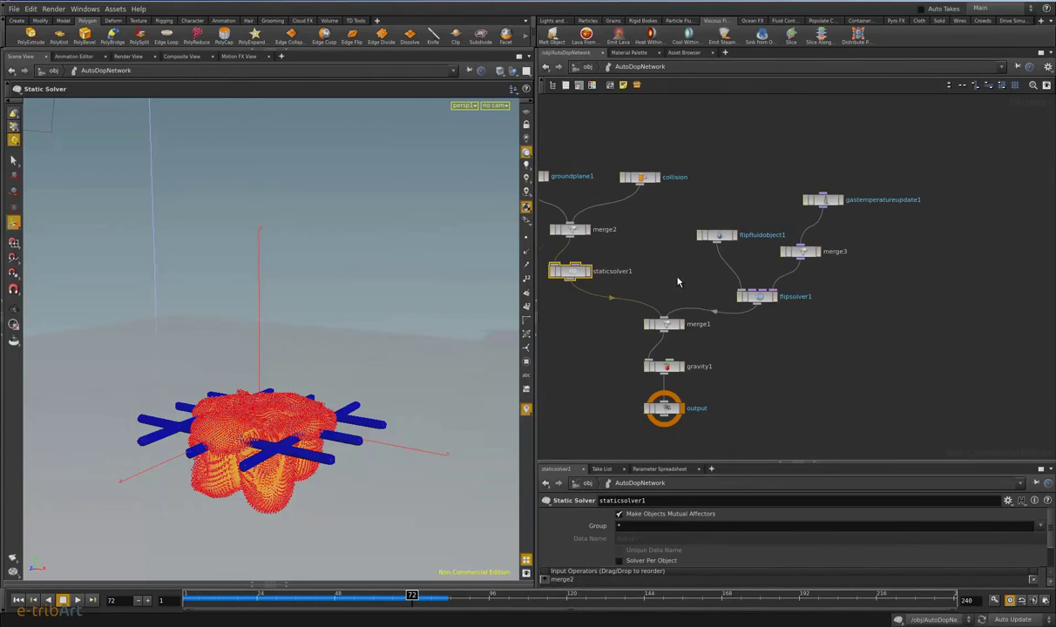
scroll(793, 318, "up", 2)
left_click(724, 284)
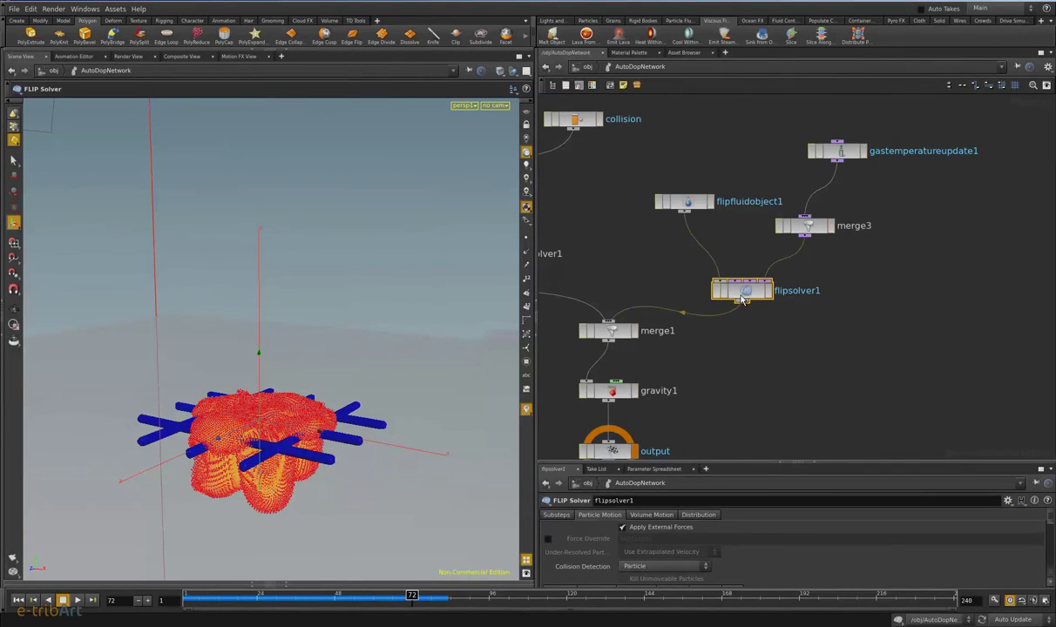
left_click(687, 205)
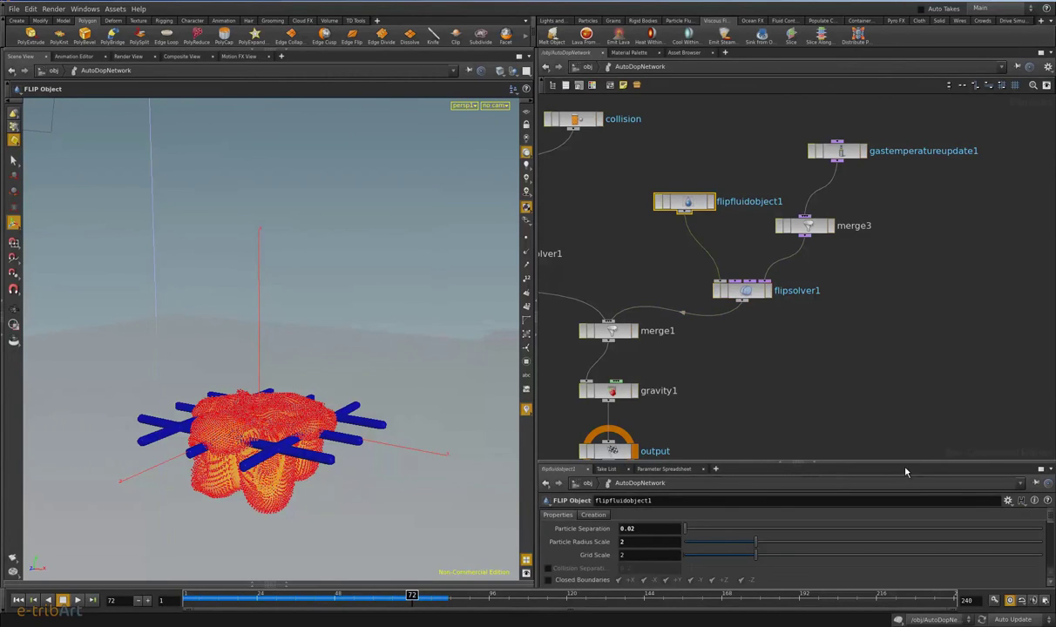
Step: Show gastemperatureupdate1: cooling rate 0.25, temperature mapped to viscosity up to 100000
left_click_drag(881, 471, 862, 356)
scroll(755, 486, "down", 1)
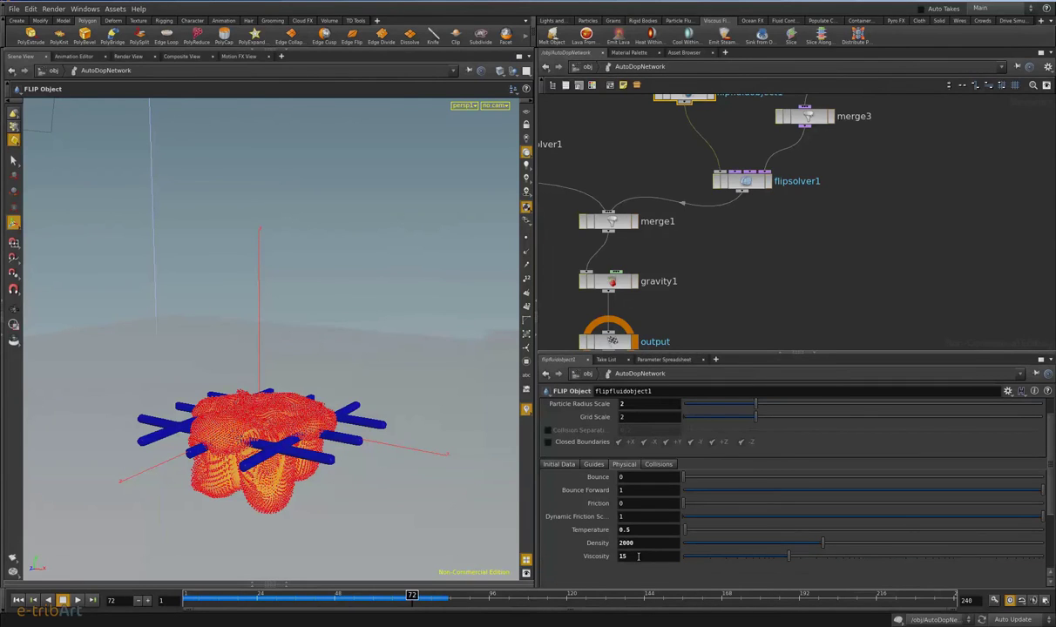
middle_click_drag(854, 205, 835, 273)
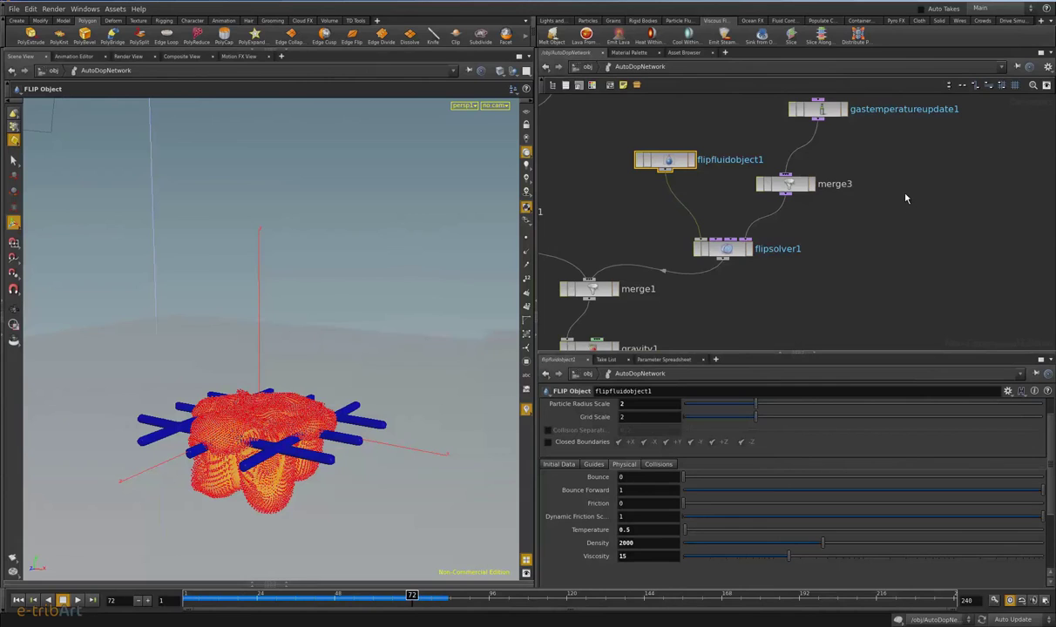
middle_click_drag(906, 199, 899, 237)
left_click(810, 151)
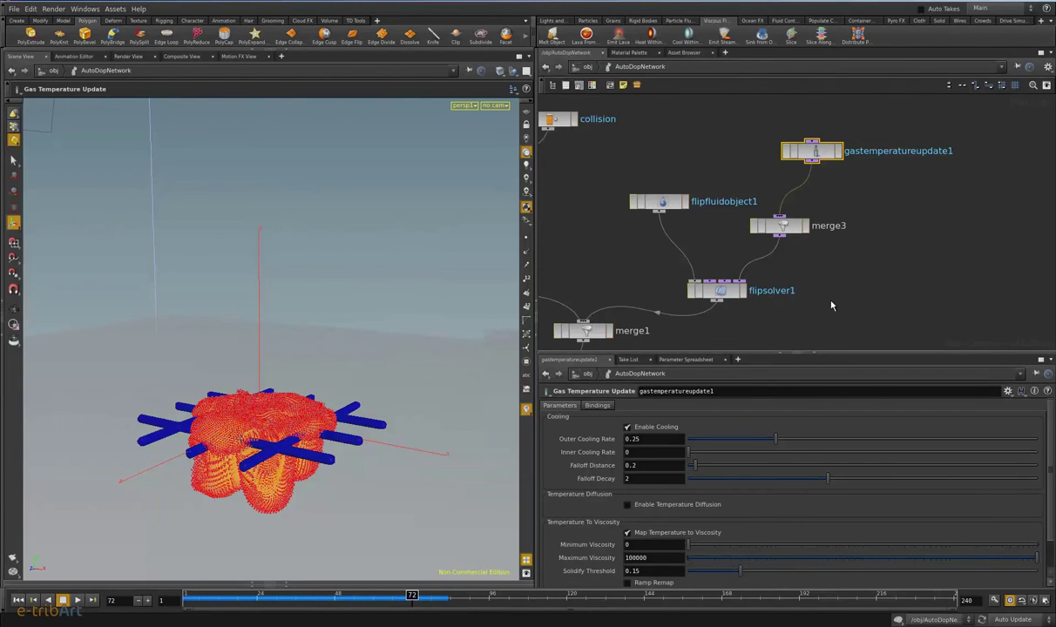
Step: Zoom out over merge2, staticsolver1 and gravity1, then go back up to the obj level
middle_click_drag(786, 291, 842, 289)
scroll(842, 289, "down", 3)
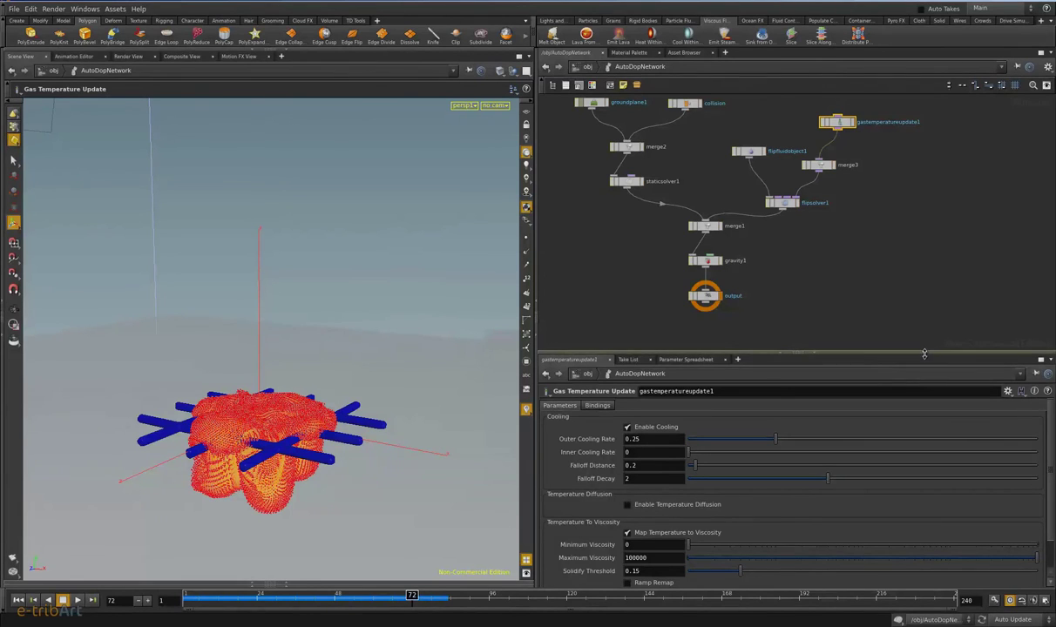
left_click_drag(876, 352, 877, 394)
left_click(585, 69)
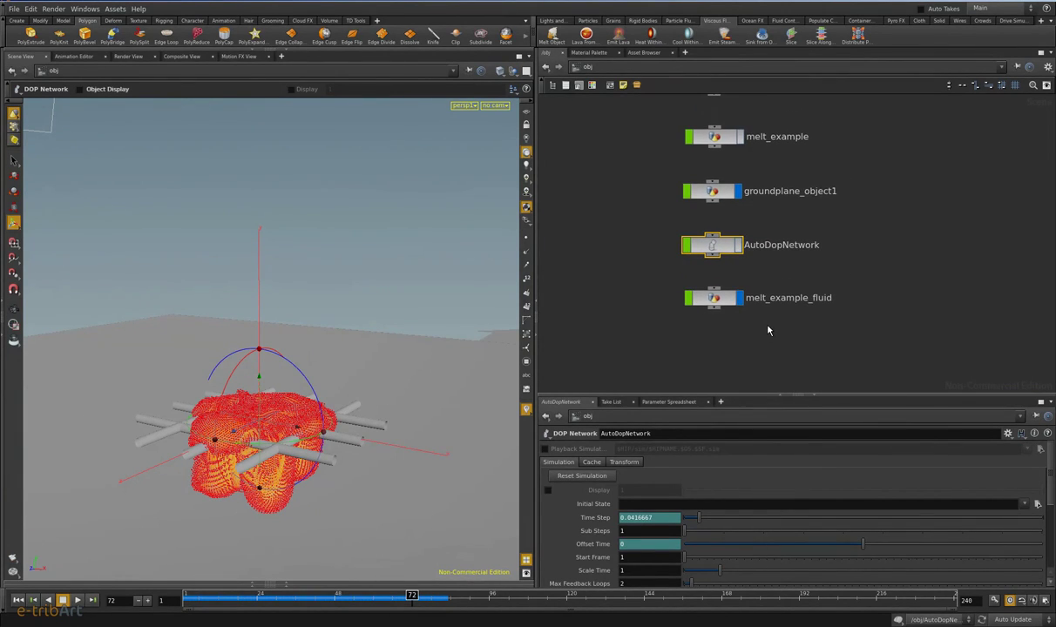
Step: Enter melt_example_fluid and inspect import_melt_example's Fields to Import, including the vel field
left_click(714, 300)
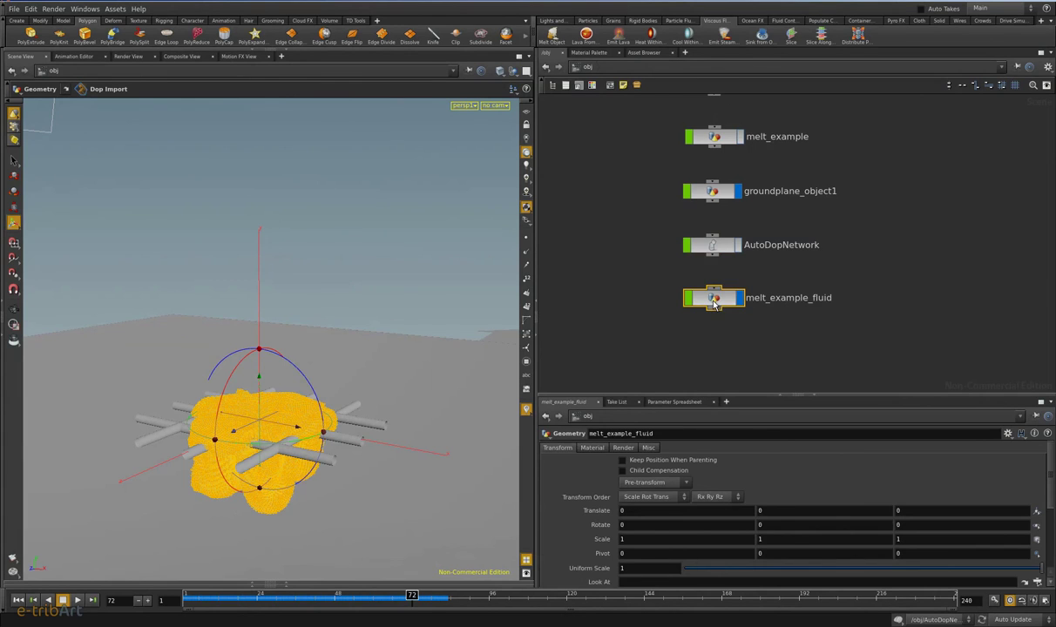
double_click(714, 300)
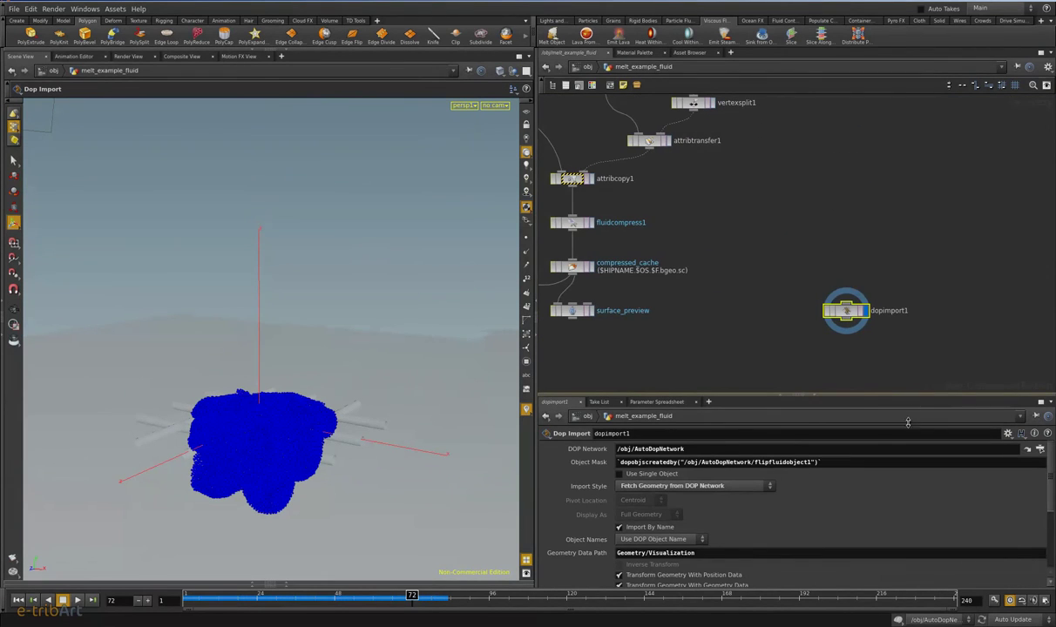
left_click_drag(907, 422, 907, 500)
middle_click_drag(762, 324, 838, 330)
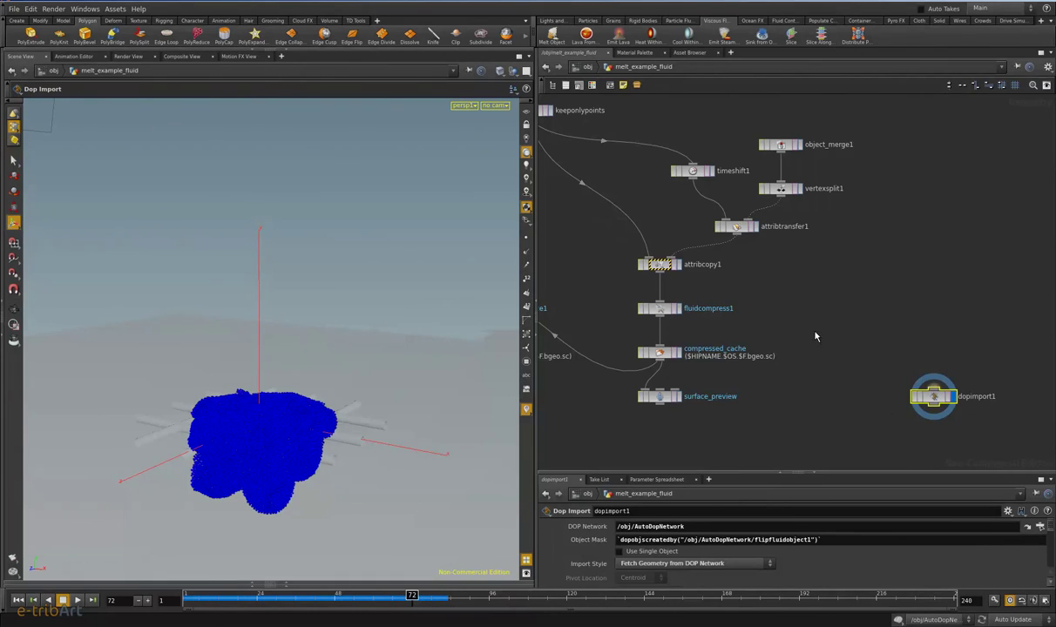
middle_click_drag(546, 51, 696, 203)
left_click(696, 200)
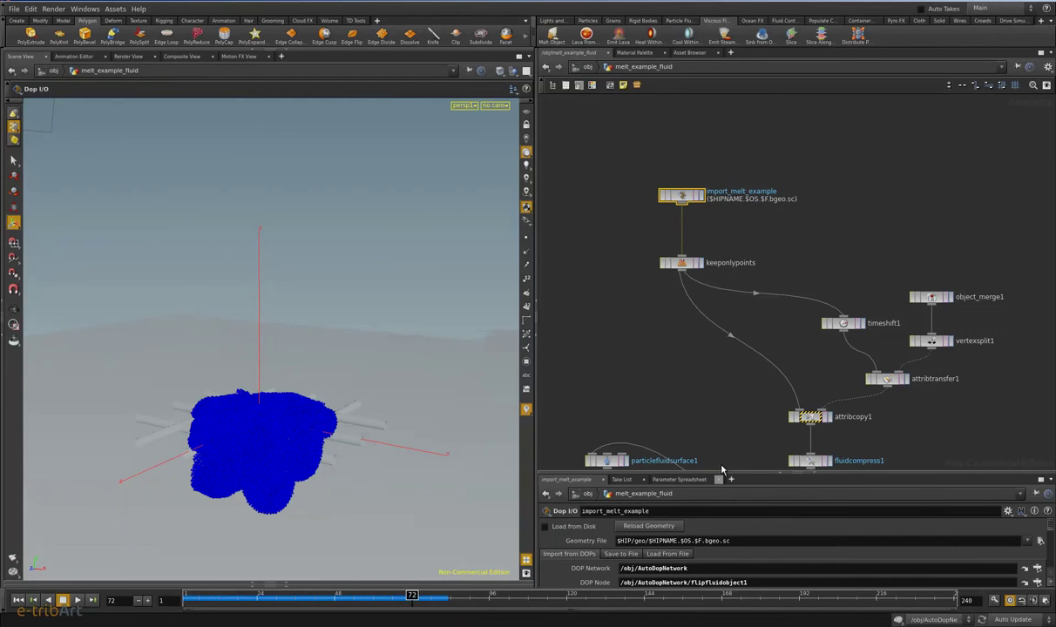
left_click_drag(722, 474, 721, 383)
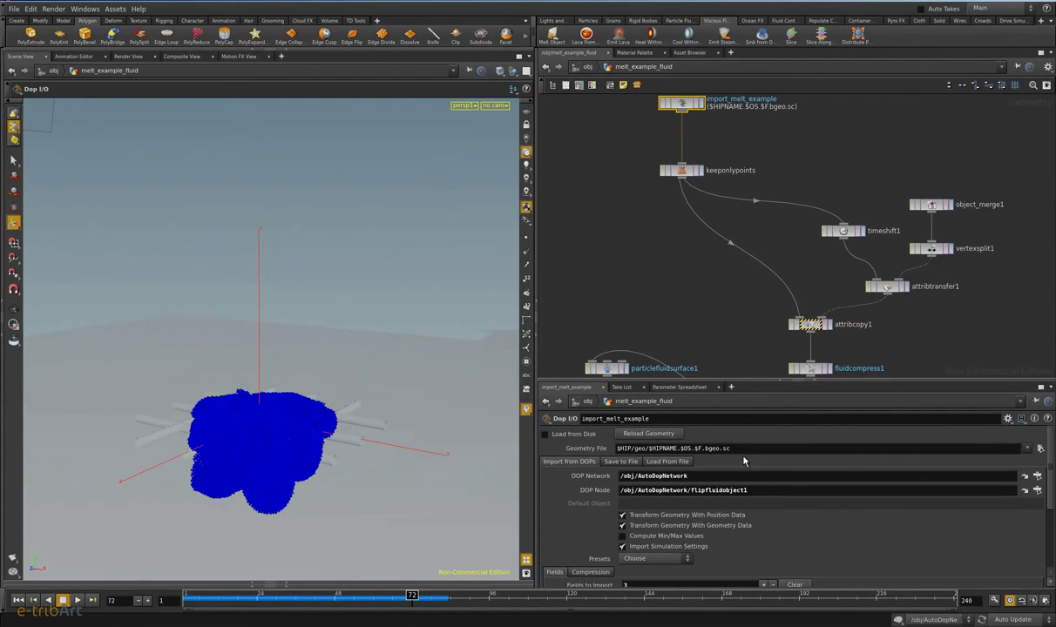
scroll(880, 523, "down", 3)
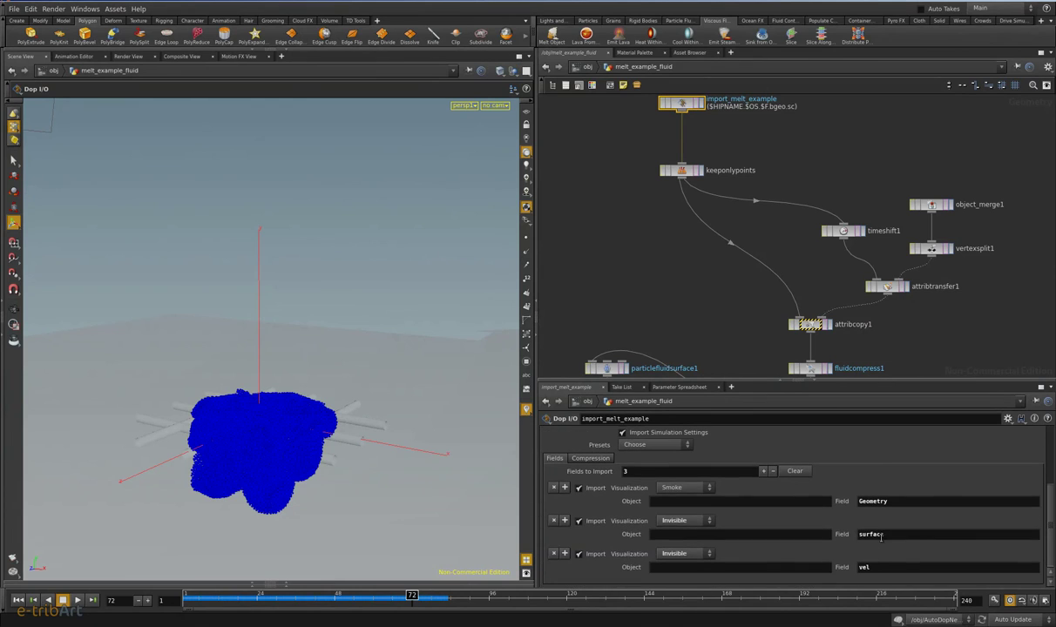
key("Tab")
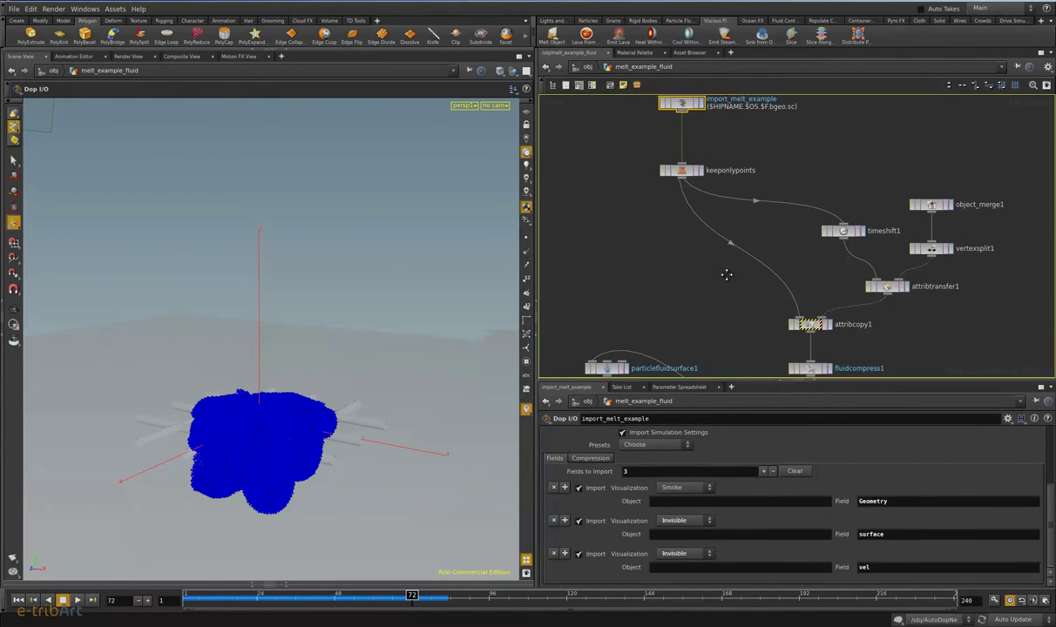
Step: Show fluidcompress1's settings: Particle Separation 0.02, Cull Bandwidth 4, Limit Bandwidth 0.1, Advection CFL 1.5
middle_click_drag(726, 276, 646, 204)
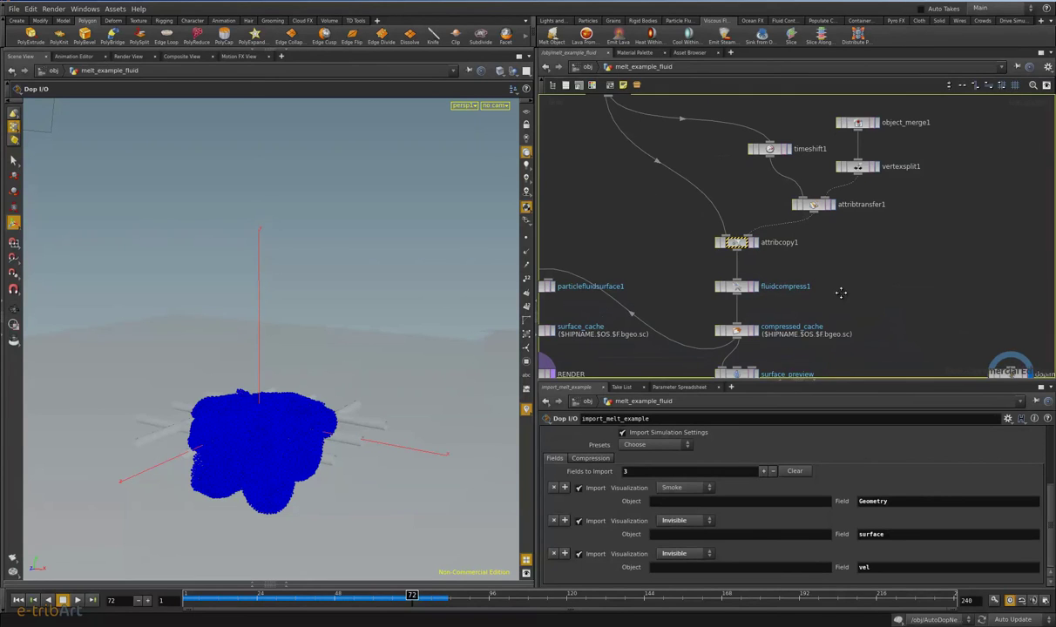
middle_click_drag(816, 277, 825, 234)
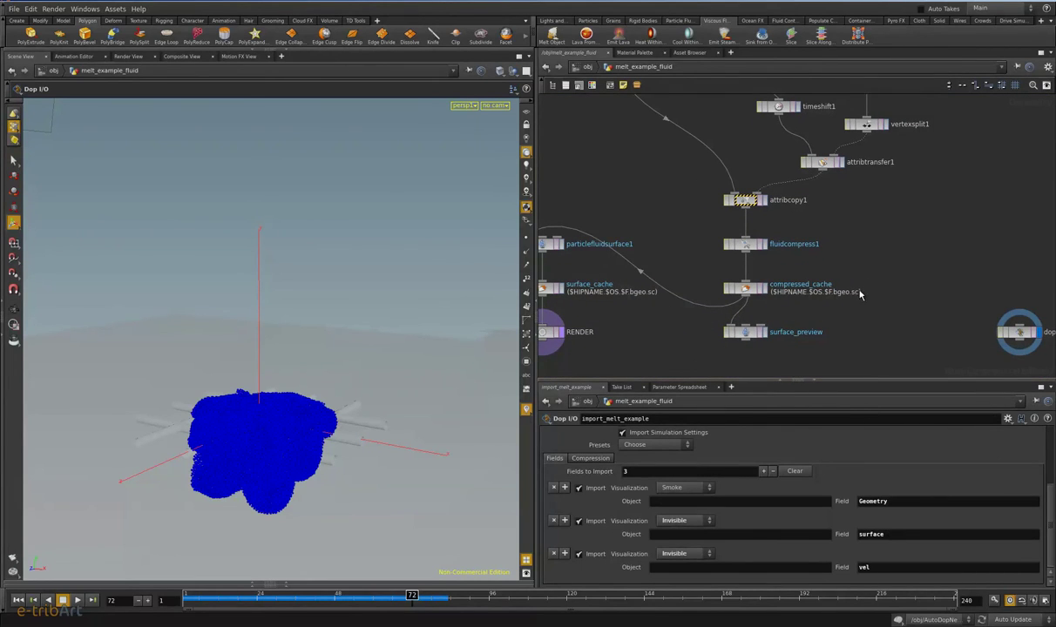
middle_click_drag(859, 294, 912, 282)
left_click(824, 231)
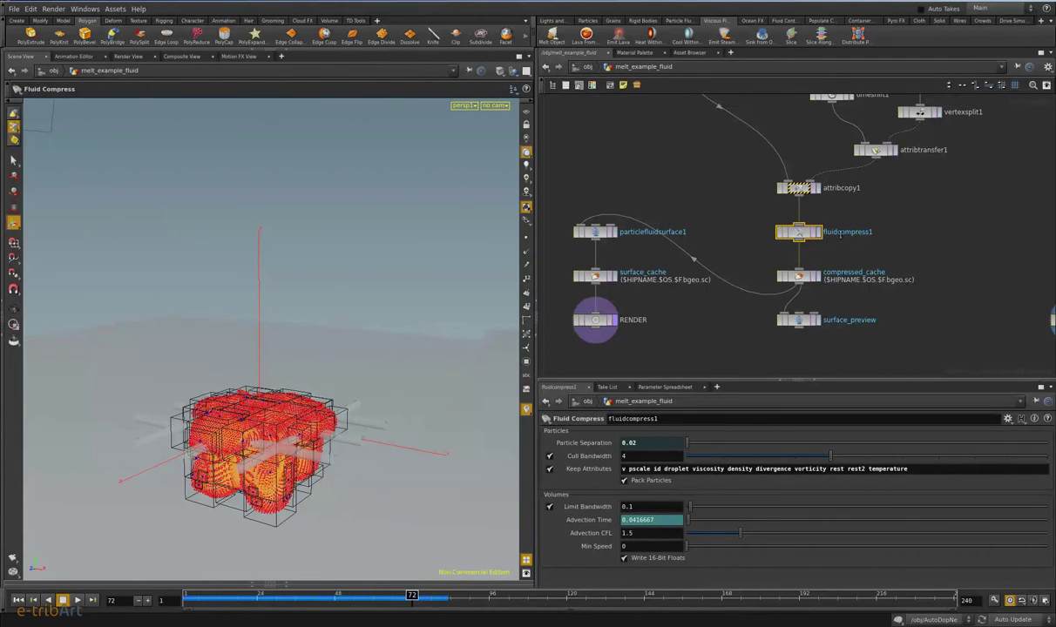
Step: Display fluidcompress1 in the viewport and check attribcopy1 and fluidcompress1 node info (v, pscale, viscosity, density, temperature)
middle_click_drag(815, 252, 714, 280)
left_click(704, 253)
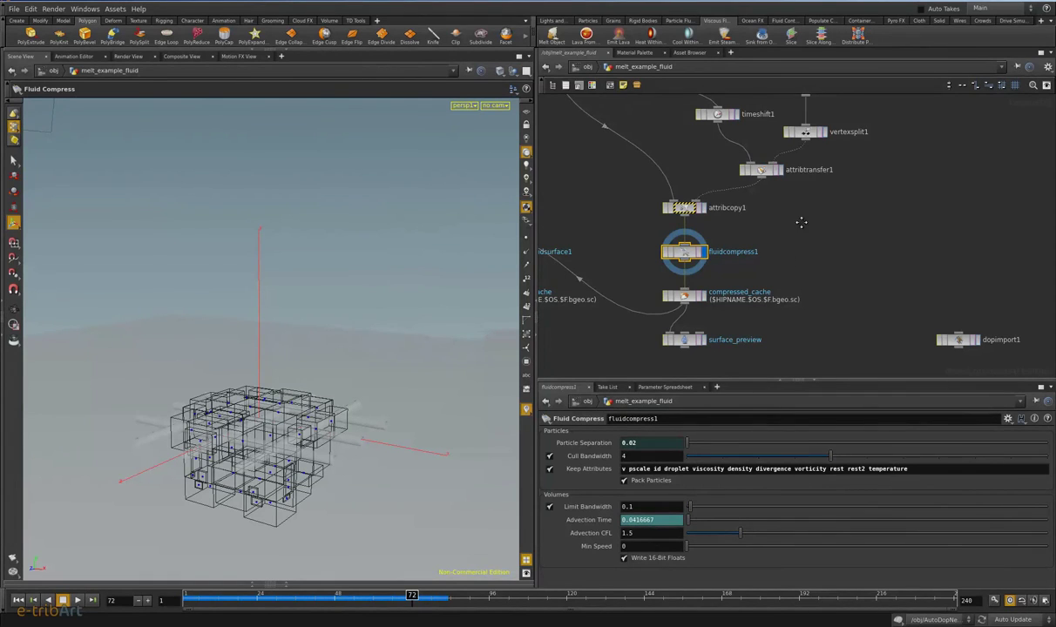
middle_click_drag(623, 189, 673, 240)
middle_click(738, 261)
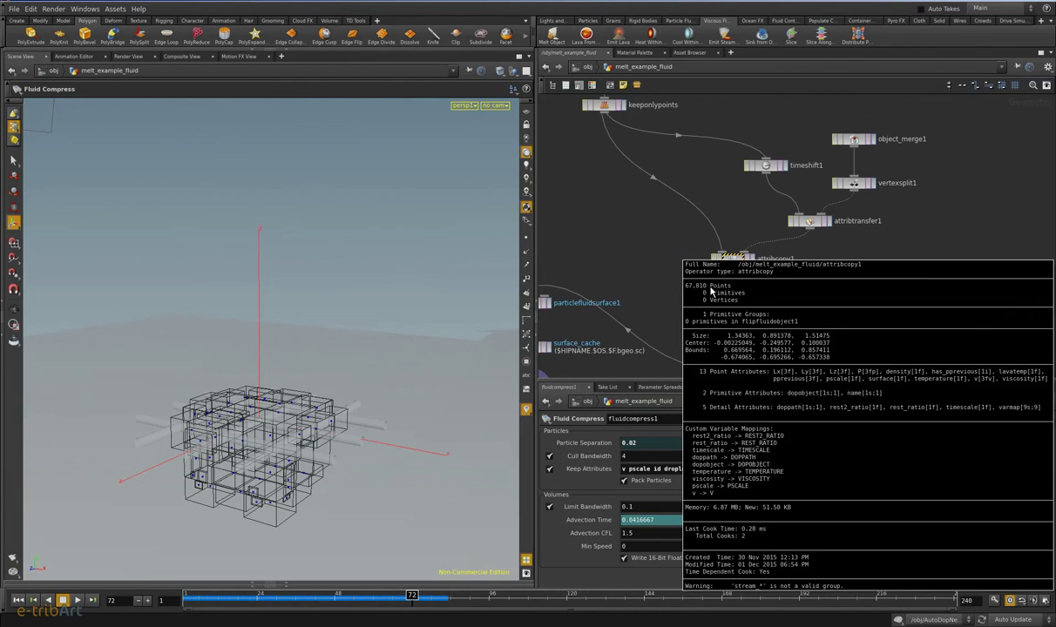
left_click(730, 303)
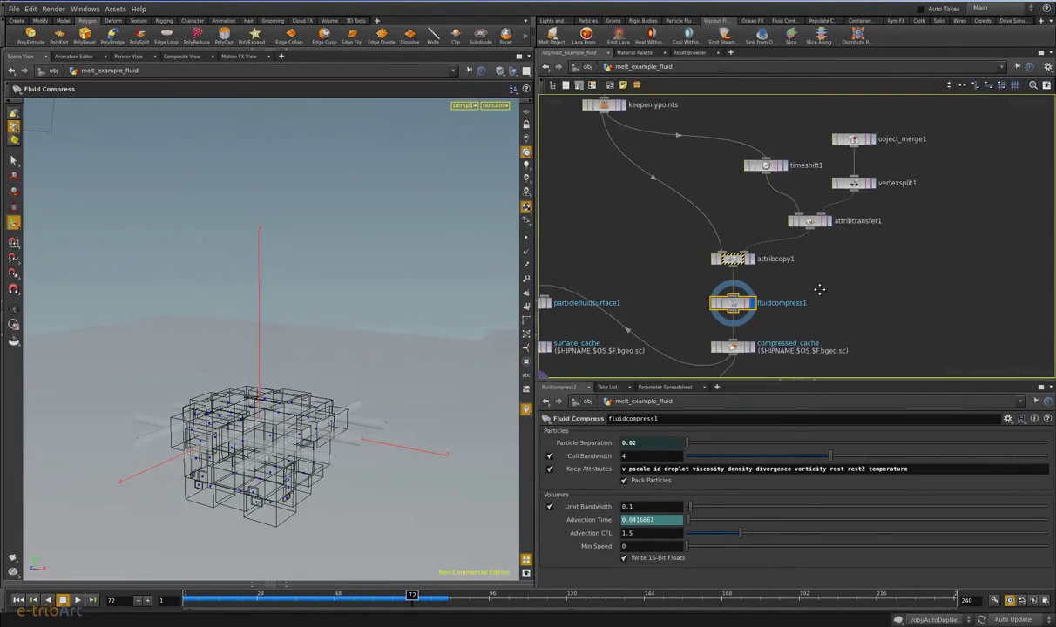
middle_click_drag(730, 304, 725, 241)
middle_click(725, 242)
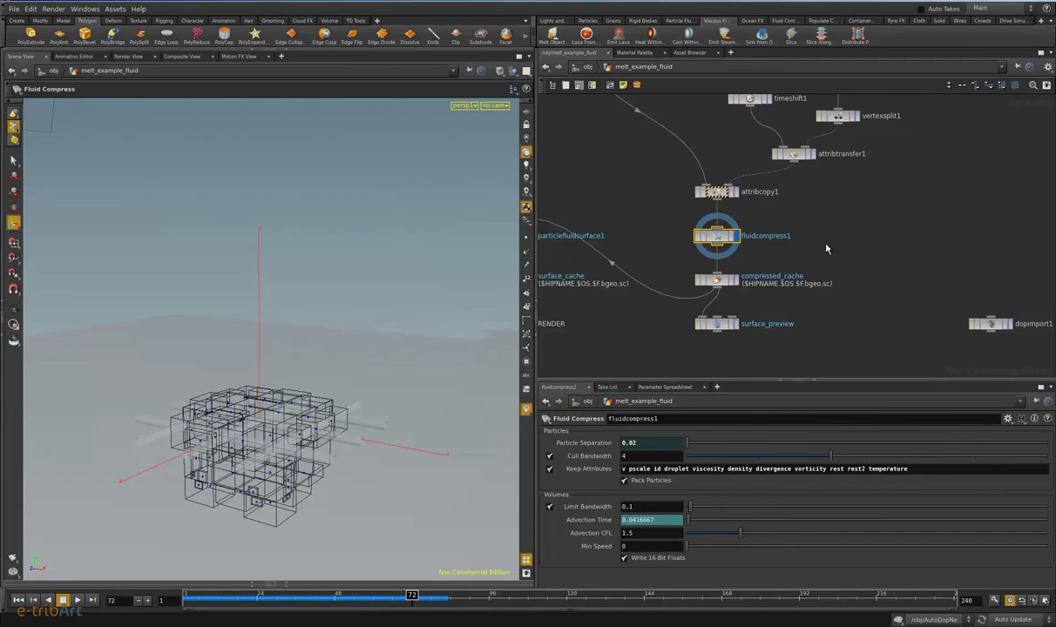
Step: Pan and zoom the network editor to reveal particlefluidsurface1 and the RENDER node
middle_click_drag(819, 252, 865, 242)
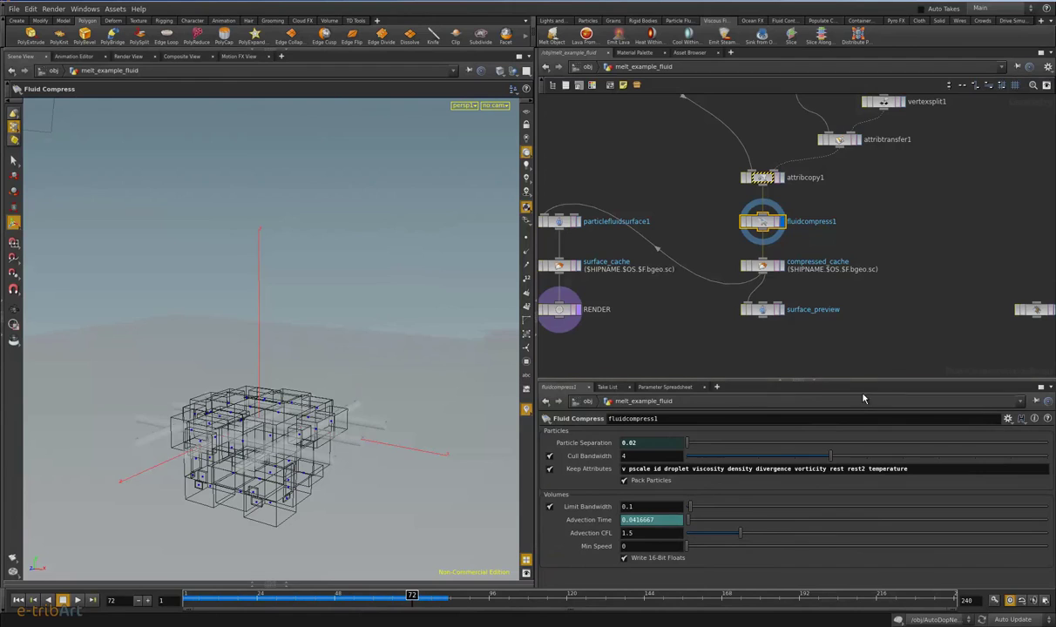
middle_click_drag(895, 296, 836, 330)
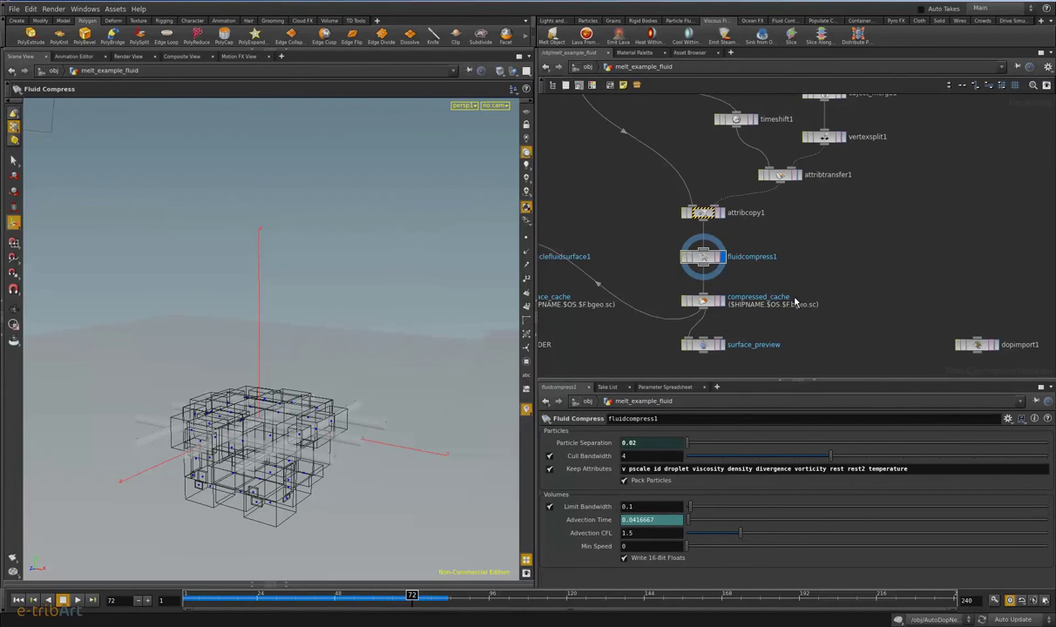
scroll(831, 305, "down", 2)
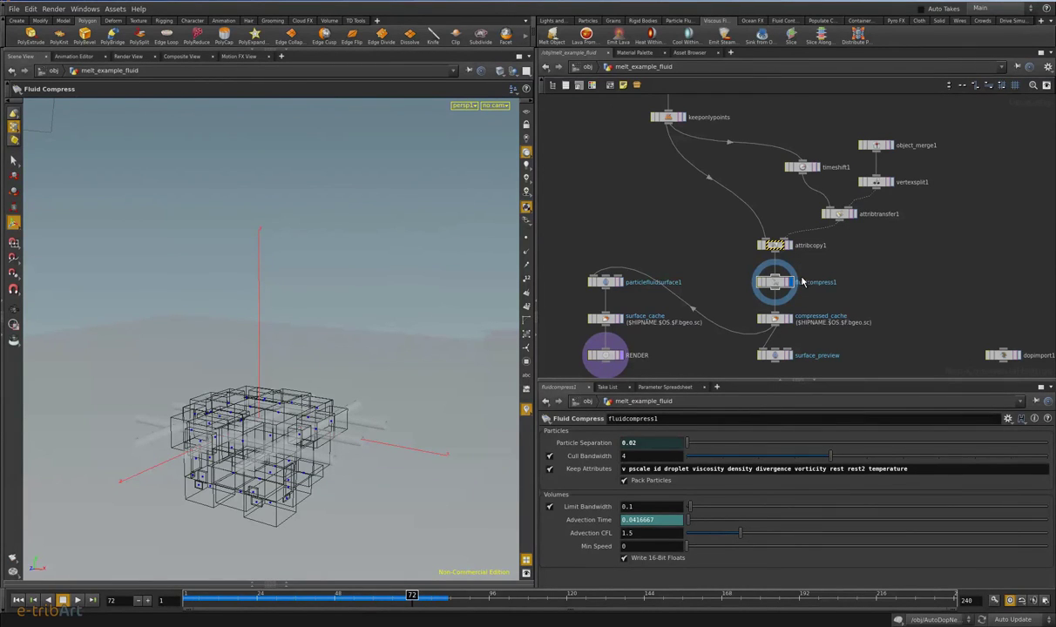
scroll(802, 281, "down", 2)
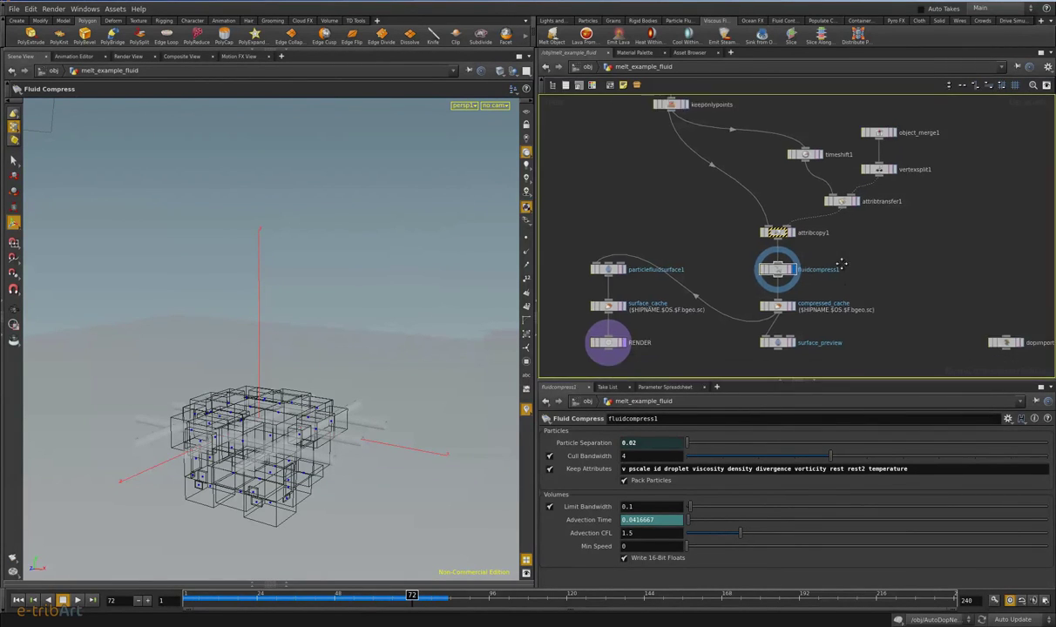
scroll(820, 277, "up", 2)
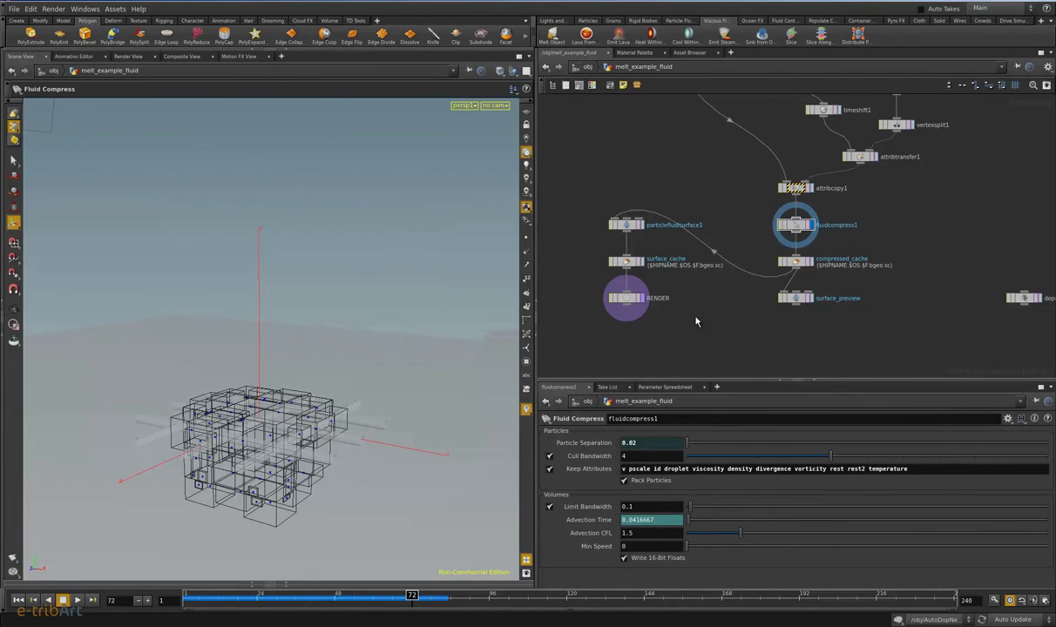
middle_click_drag(865, 311, 801, 334)
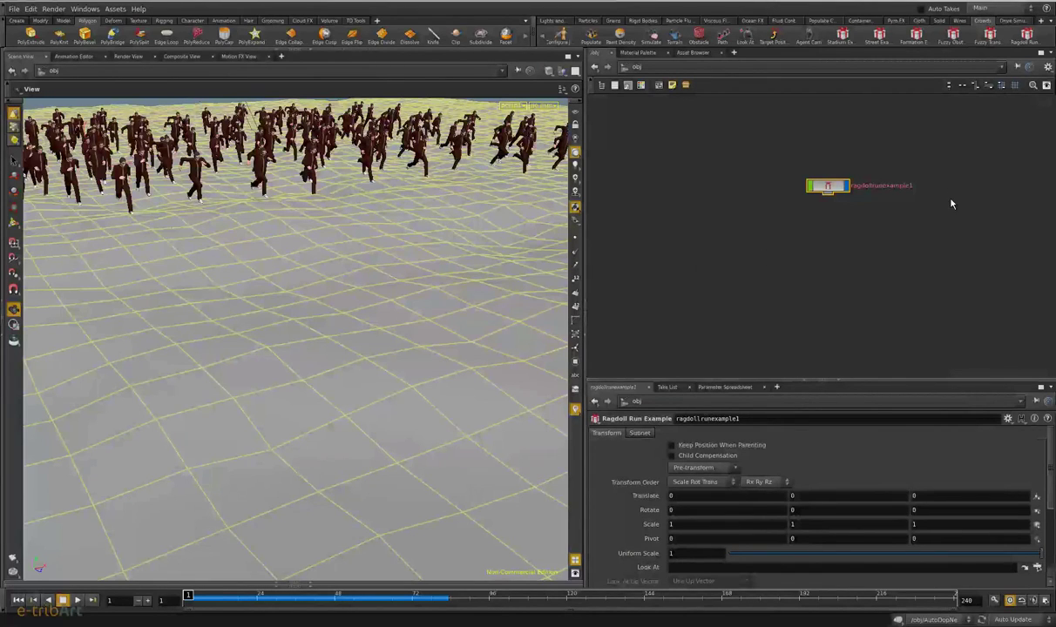
Step: Frame the Ragdoll Run node and keep its name as ragdollrunexample1
key("h")
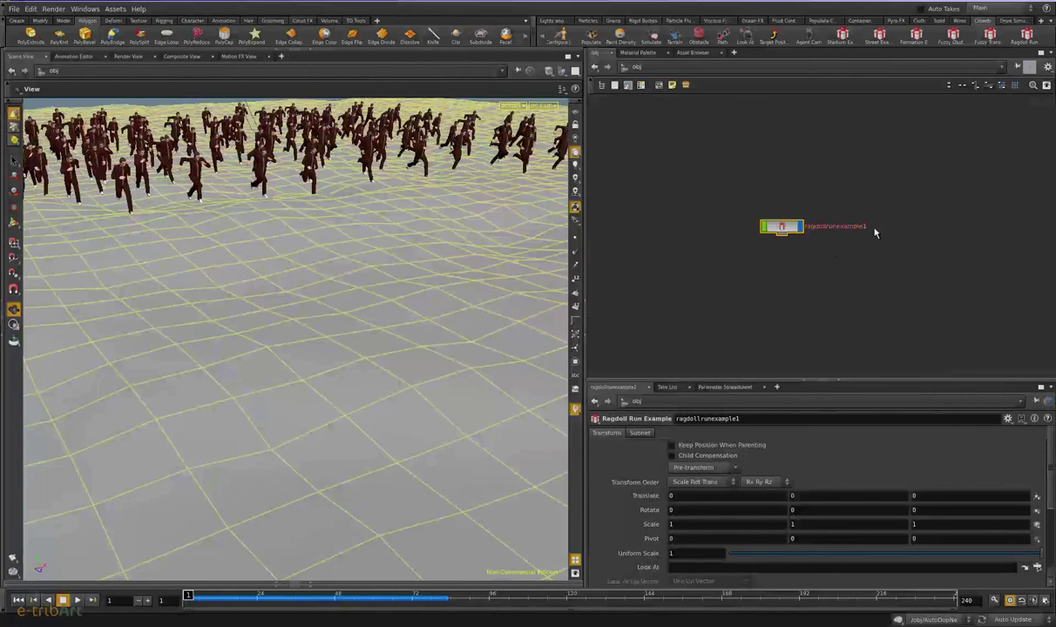
double_click(836, 226)
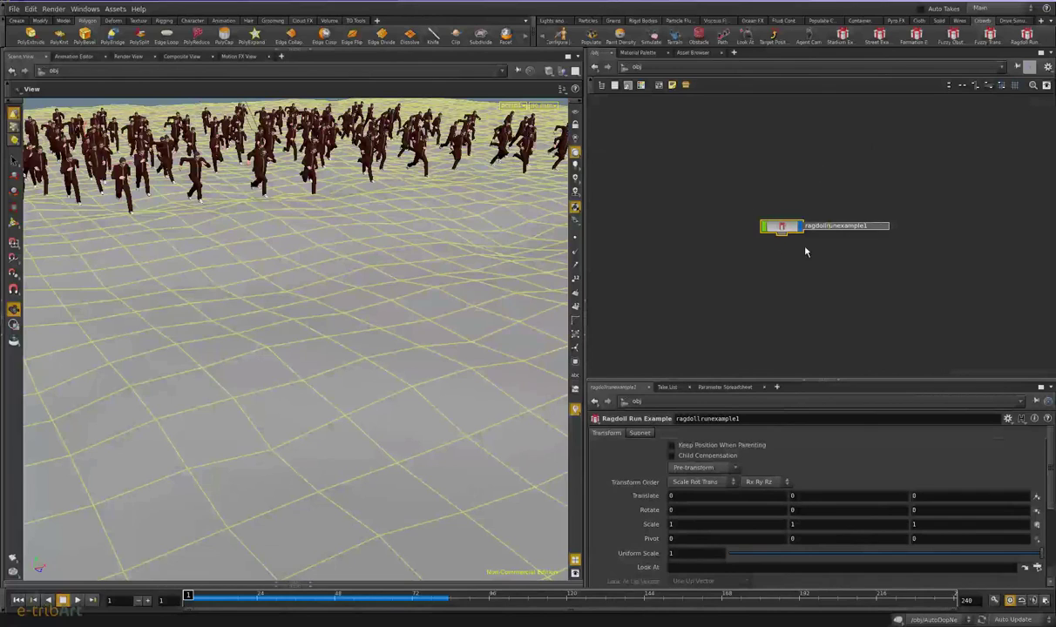
key("Return")
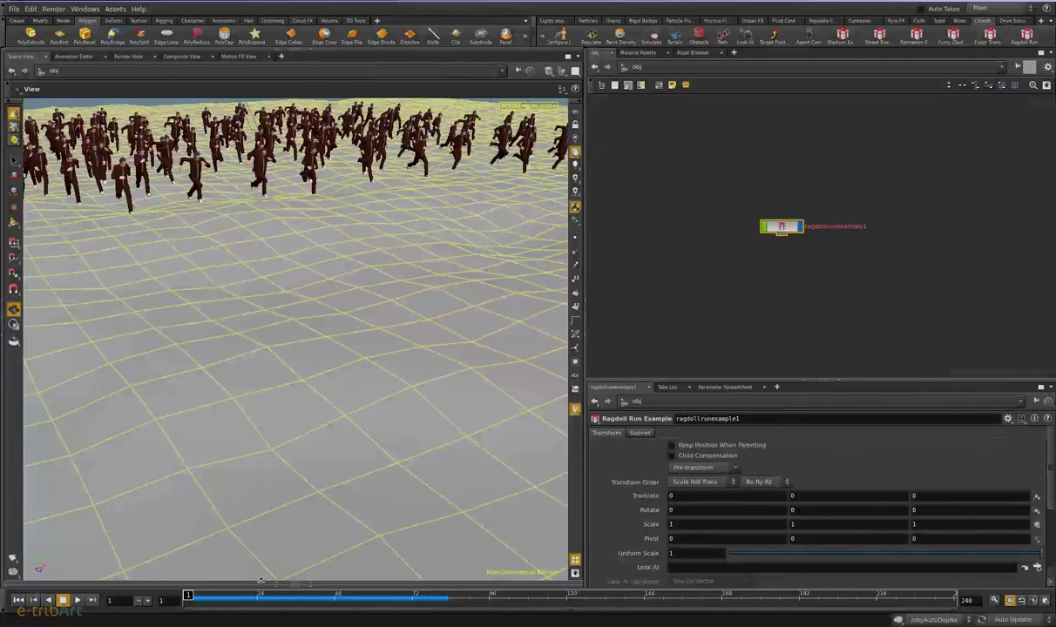
Step: Advance the crowd to about frame 11, orbit low around the runners, then scrub back
left_click_drag(187, 595, 434, 595)
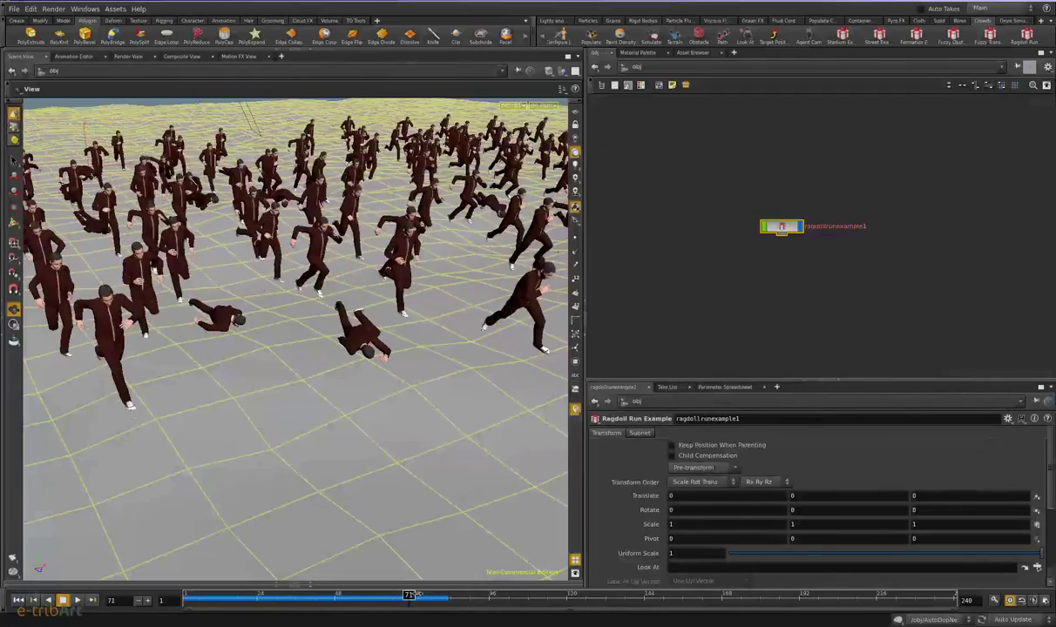
scroll(348, 366, "up", 5)
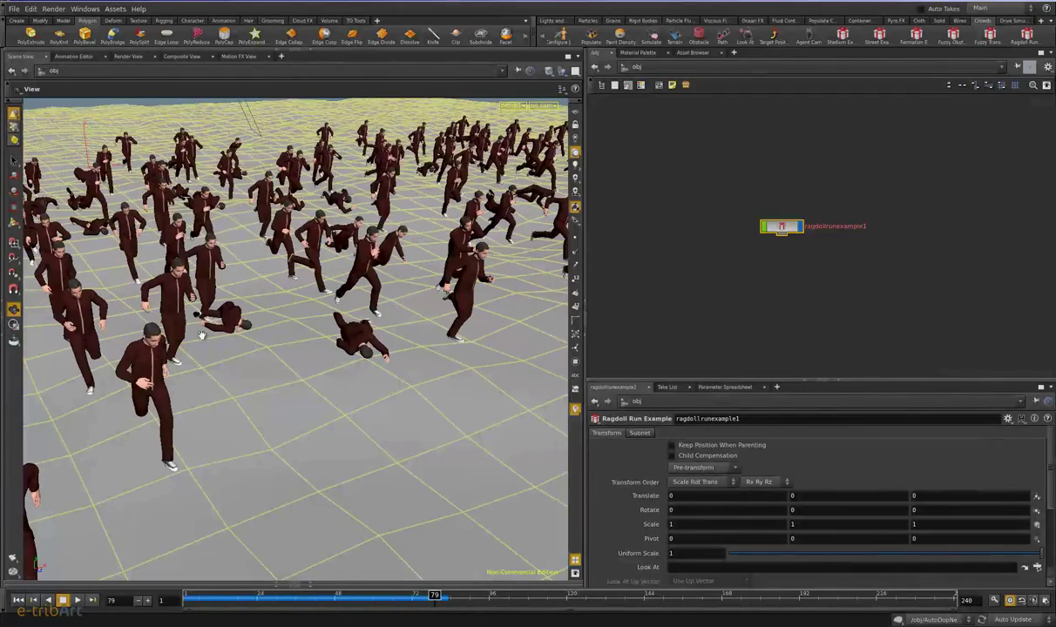
left_click_drag(201, 361, 343, 294)
mouse_move(368, 337)
left_mouse_down()
mouse_move(279, 385)
mouse_move(309, 370)
mouse_move(104, 348)
left_mouse_up()
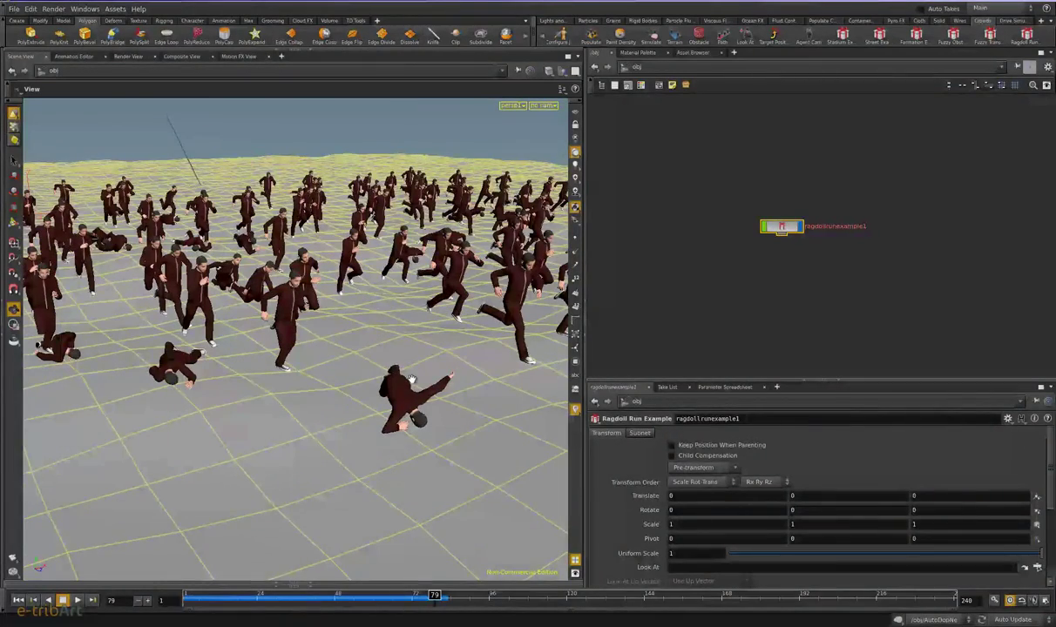
left_click_drag(332, 337, 344, 357)
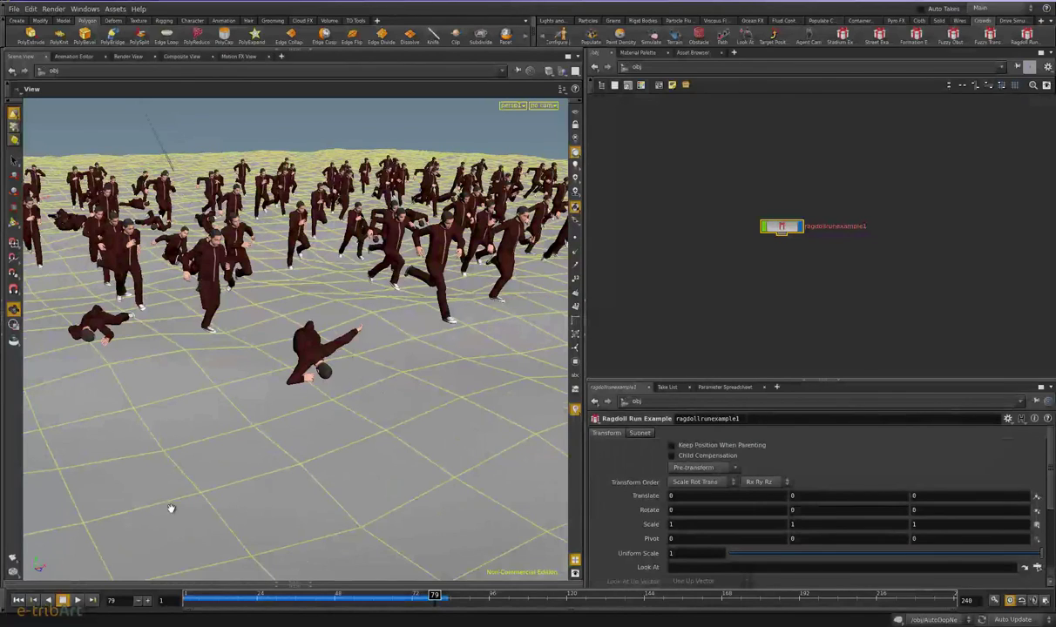
left_click_drag(408, 595, 333, 595)
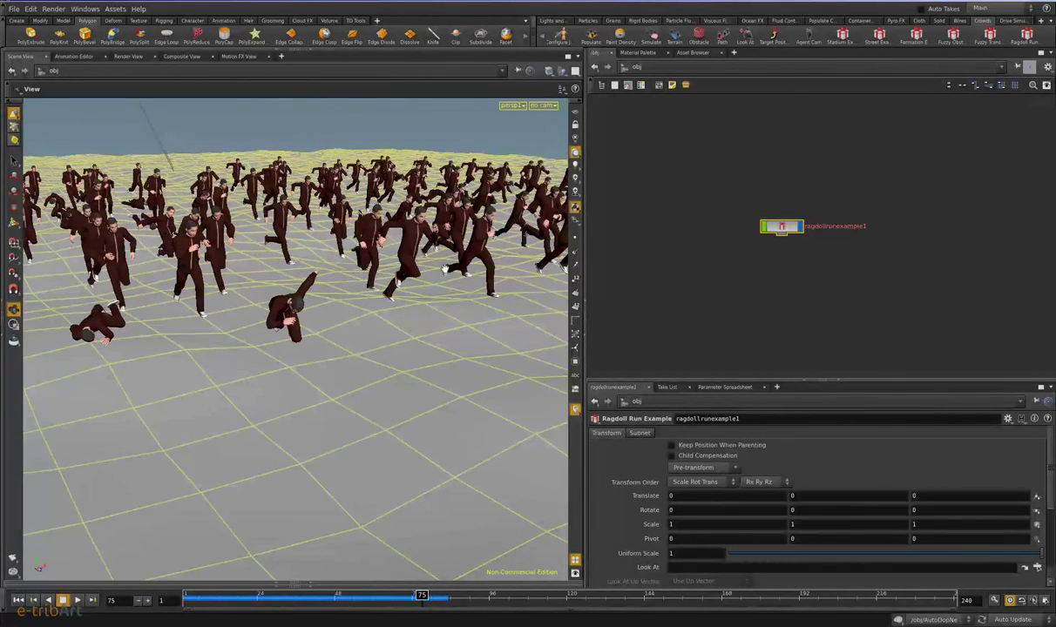
middle_click_drag(793, 239, 847, 239)
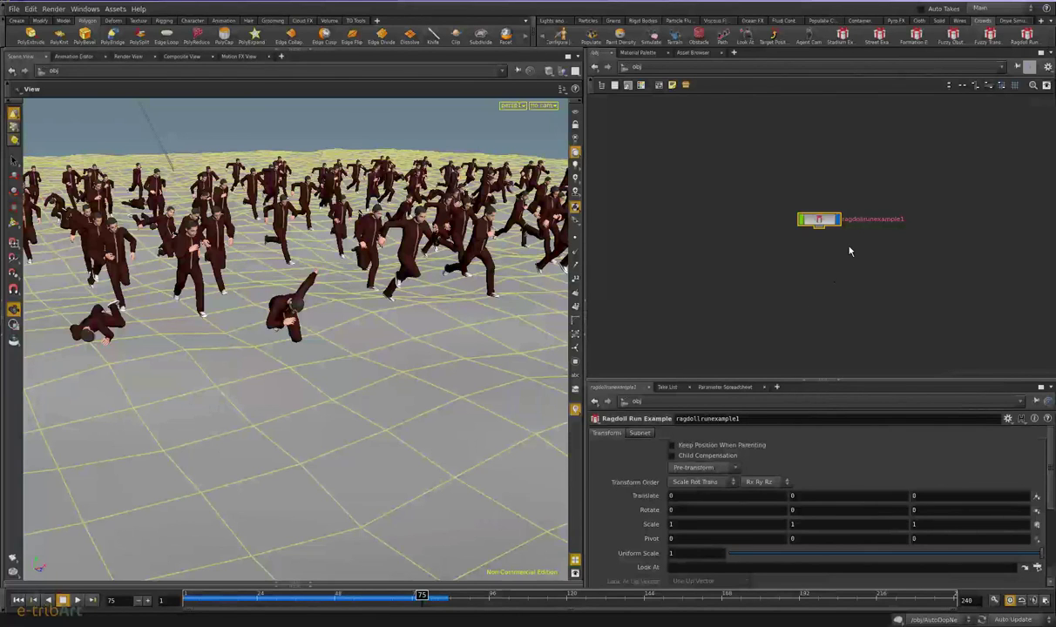
Step: Dive into ragdollrunexample1 and frame the mocapbiped2 nodes and setup notes
key("i")
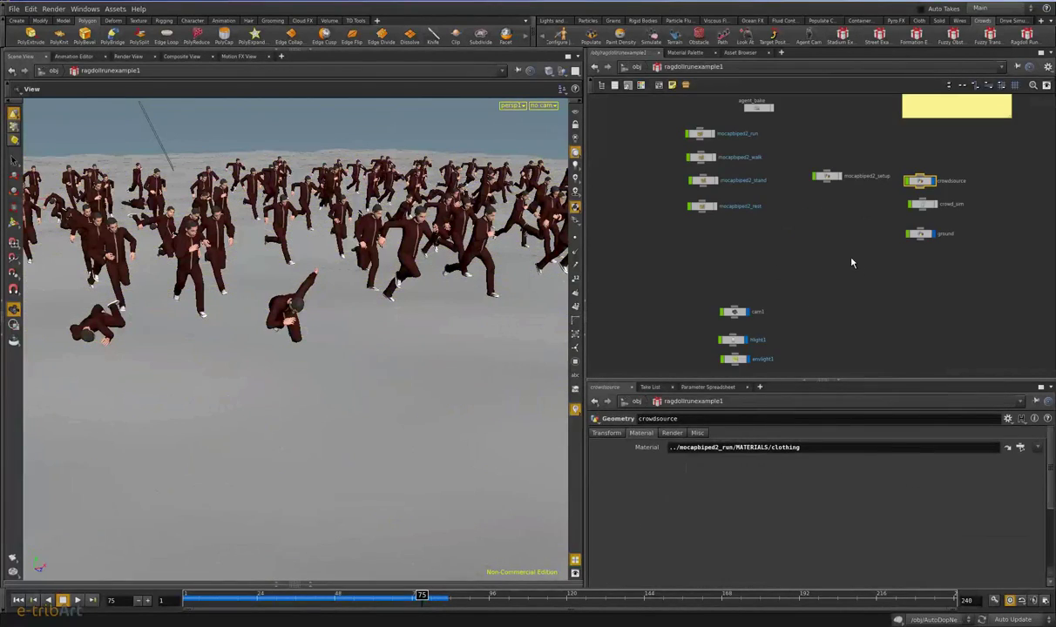
scroll(749, 283, "down", 3)
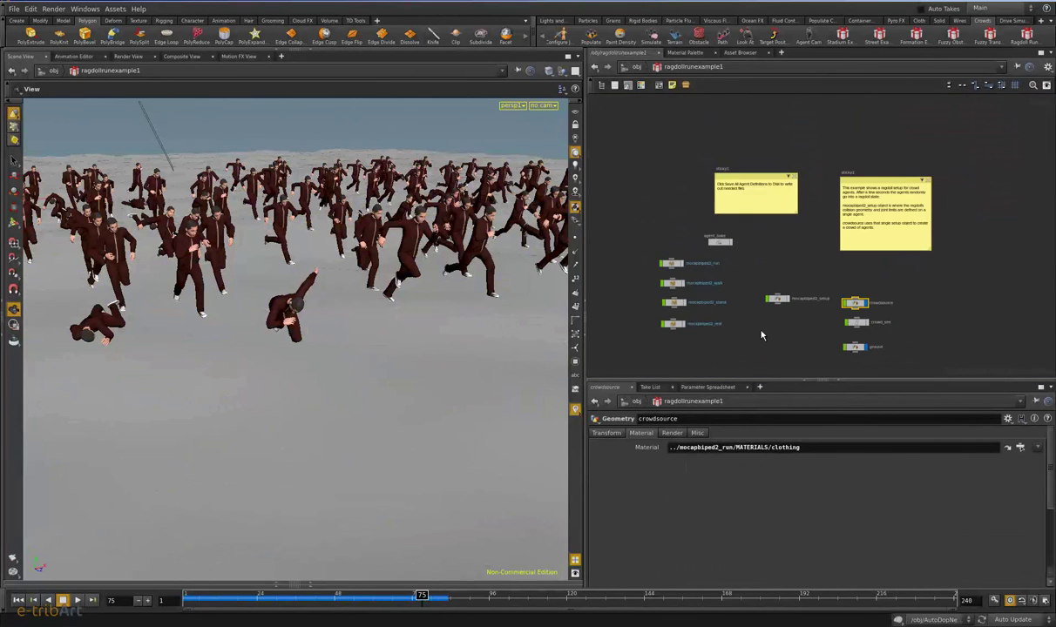
scroll(788, 305, "up", 2)
left_click_drag(863, 380, 842, 432)
scroll(817, 278, "up", 1)
scroll(773, 337, "down", 3)
scroll(758, 330, "up", 3)
scroll(744, 214, "up", 2)
scroll(745, 205, "up", 2)
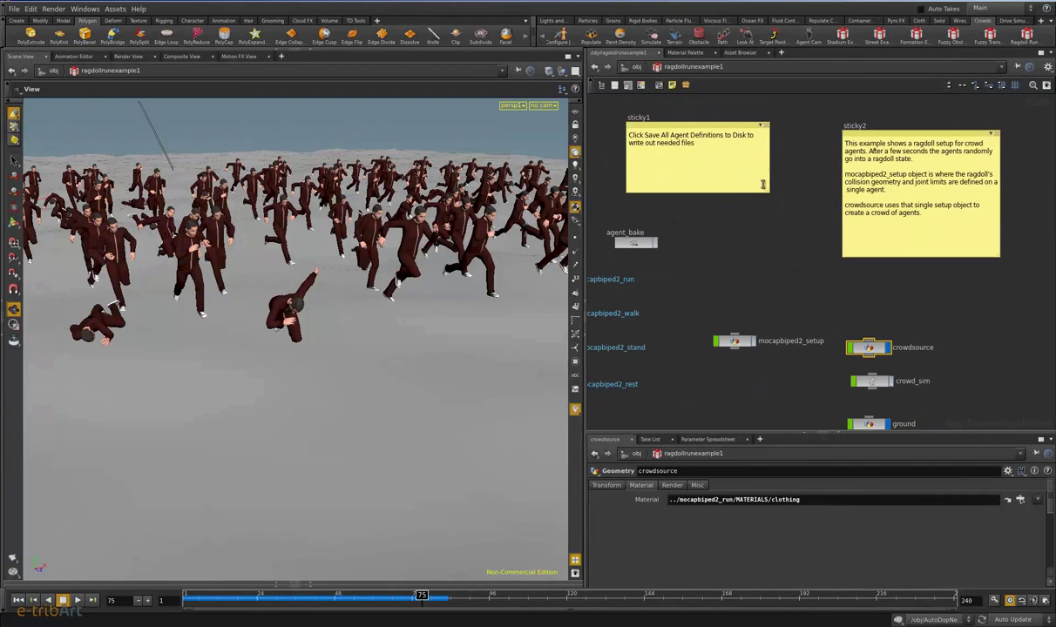
scroll(836, 200, "down", 2)
scroll(749, 240, "up", 2)
scroll(736, 314, "down", 1)
scroll(726, 360, "up", 1)
middle_click_drag(726, 360, 747, 354)
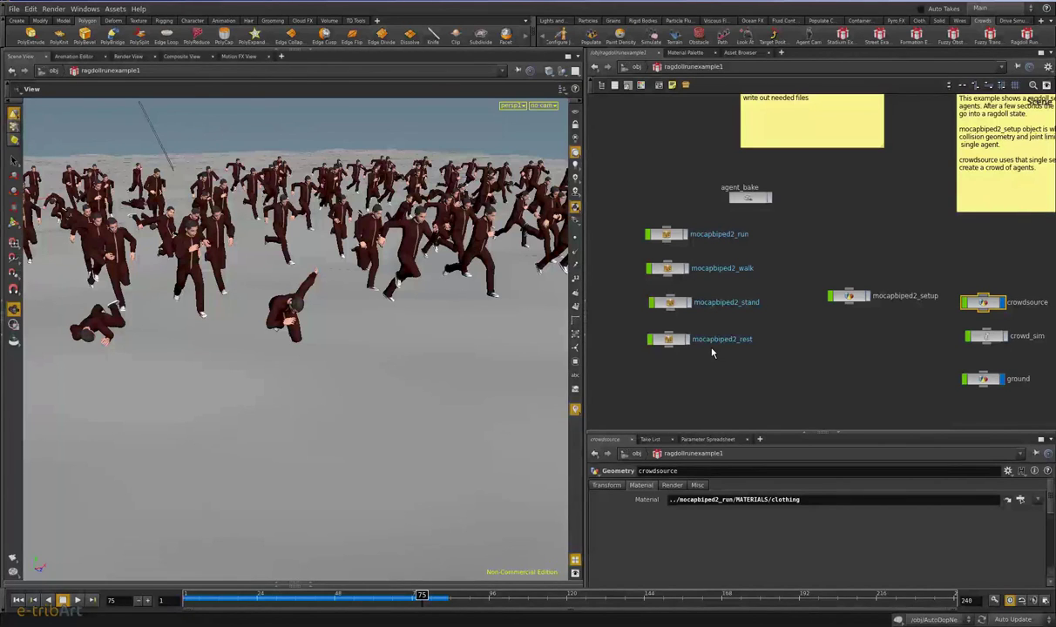
mouse_move(827, 335)
middle_mouse_down()
mouse_move(635, 303)
mouse_move(719, 328)
middle_mouse_up()
Step: Select the mocapbiped2_setup node, then the crowd_sim node
left_click(737, 288)
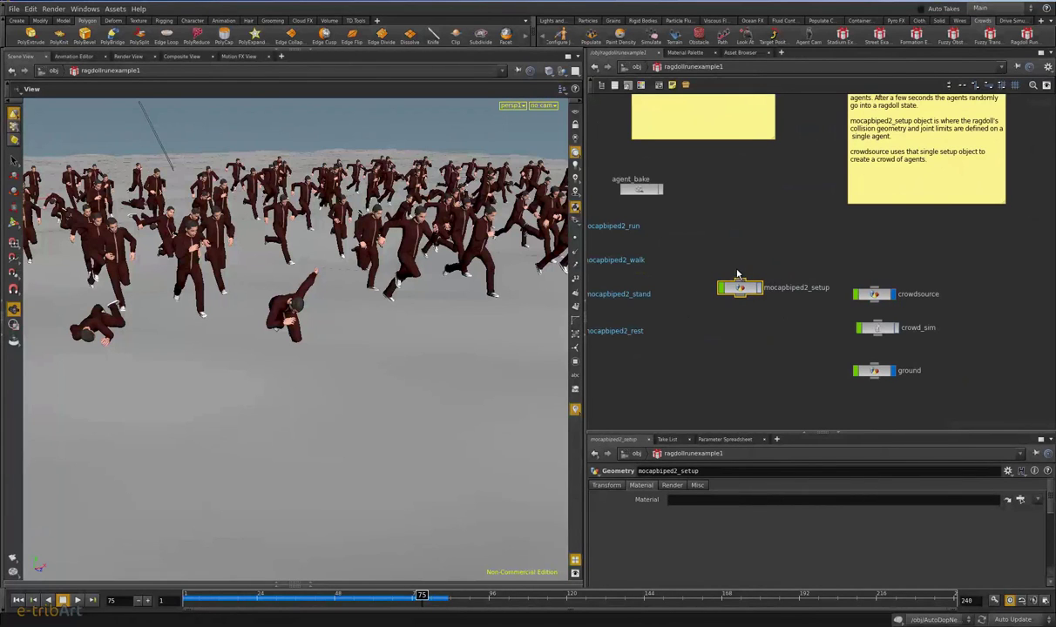
middle_click_drag(793, 355, 685, 302)
scroll(642, 276, "down", 2)
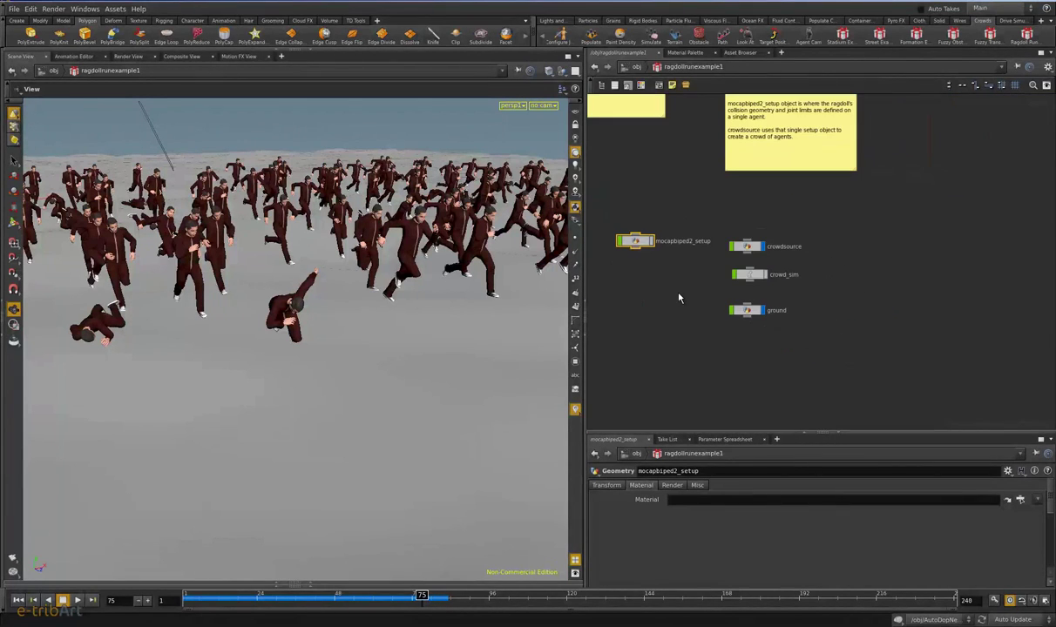
left_click(746, 277)
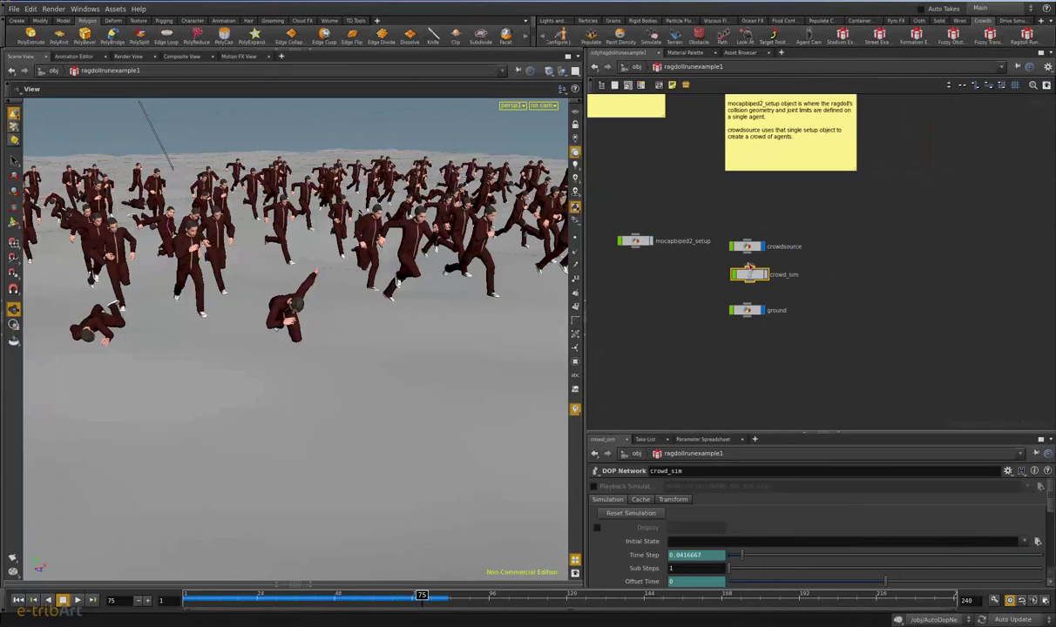
scroll(747, 277, "up", 1)
scroll(746, 275, "up", 2)
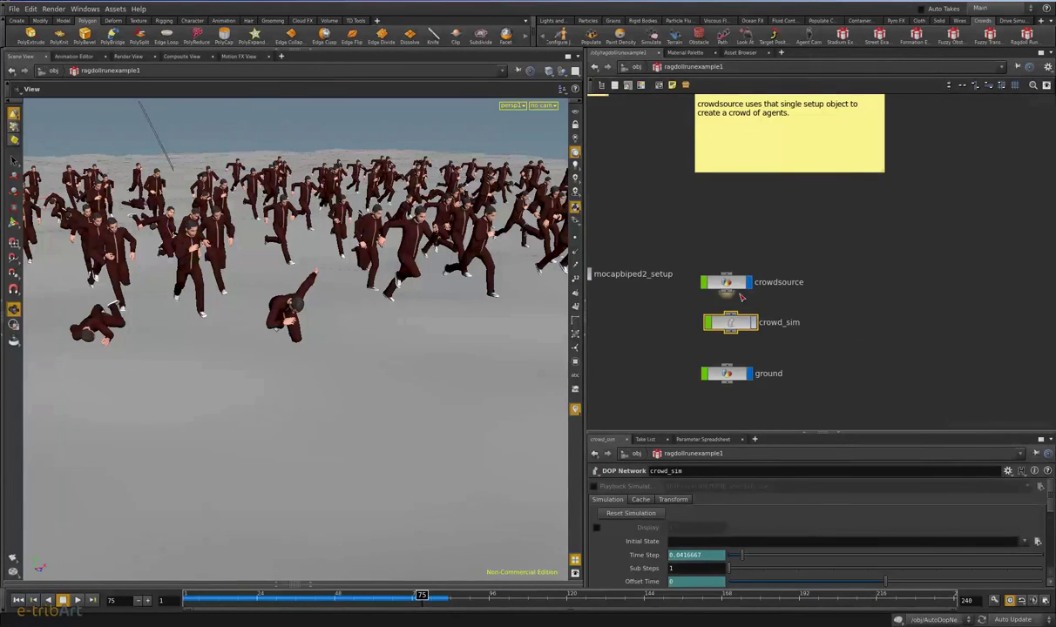
Step: Enter crowdsource and select merge_mocapbiped2_setup, which pulls in ../../mocapbiped2_setup/OUT
left_click(738, 283)
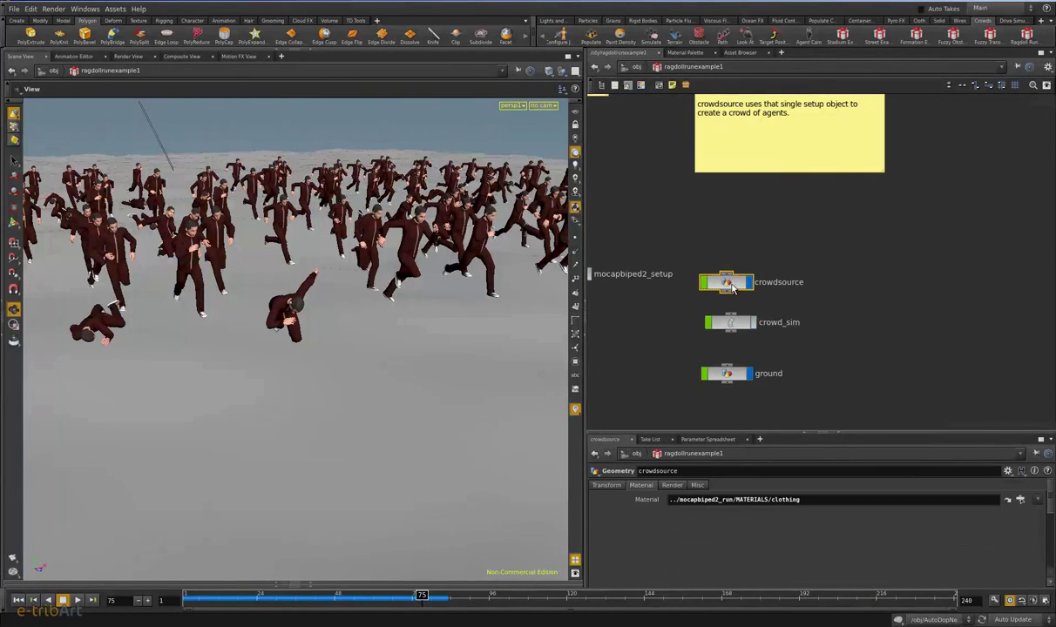
double_click(738, 283)
scroll(755, 337, "down", 2)
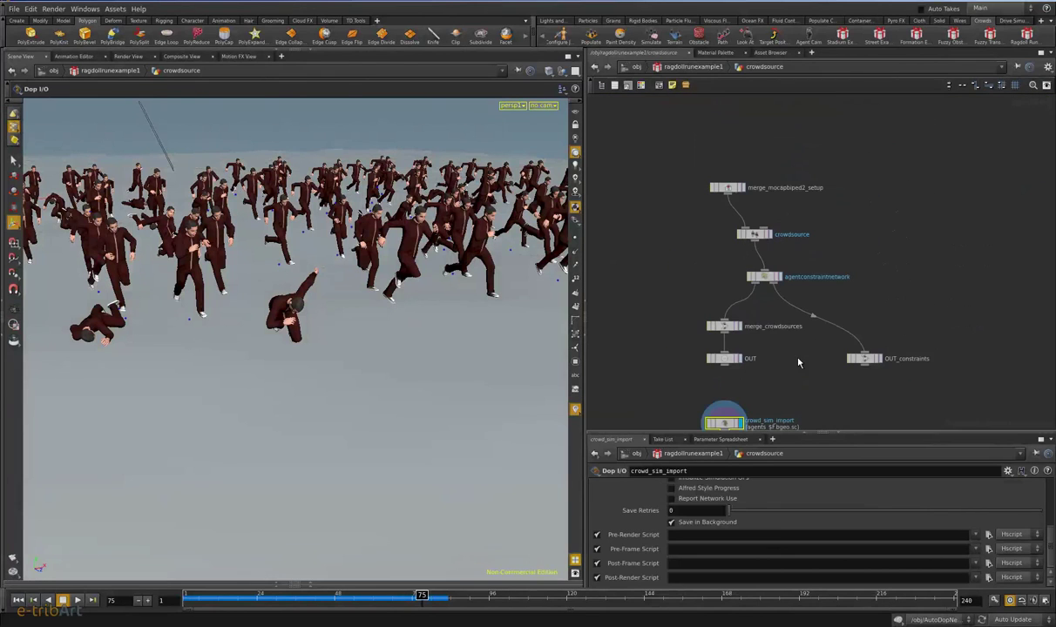
left_click(730, 190)
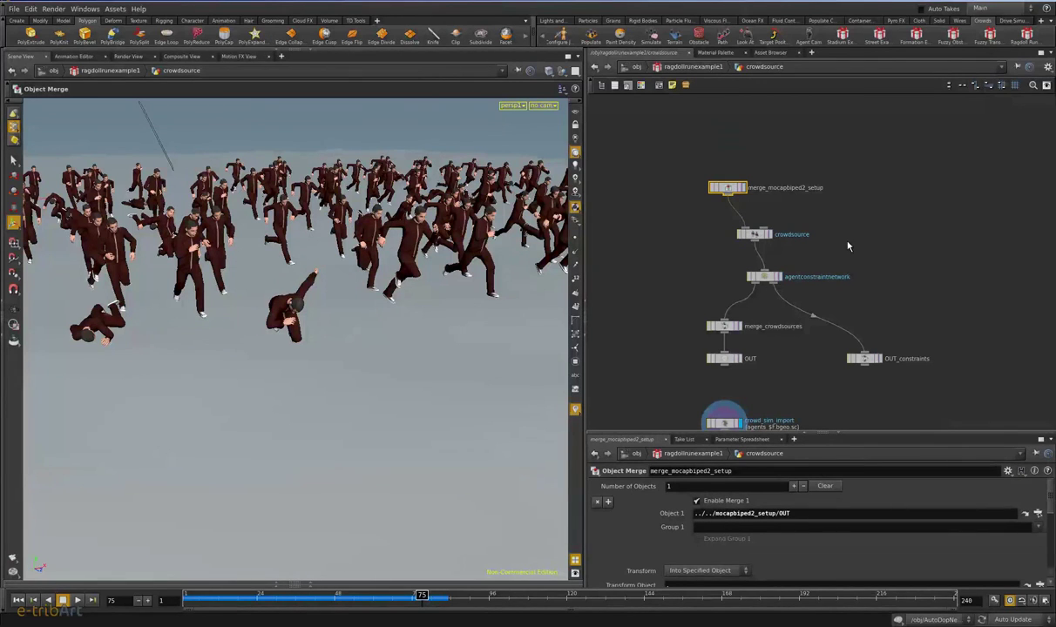
middle_click_drag(862, 254, 855, 197)
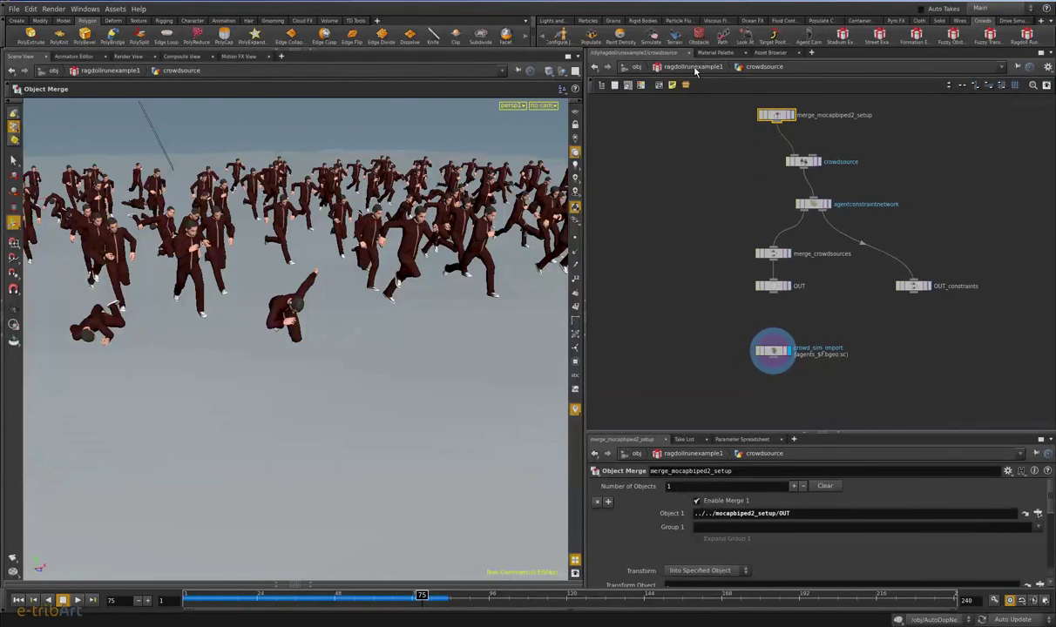
Step: Go up from crowdsource and dive into crowd_sim, zooming around its DOP nodes
key("u")
double_click(732, 321)
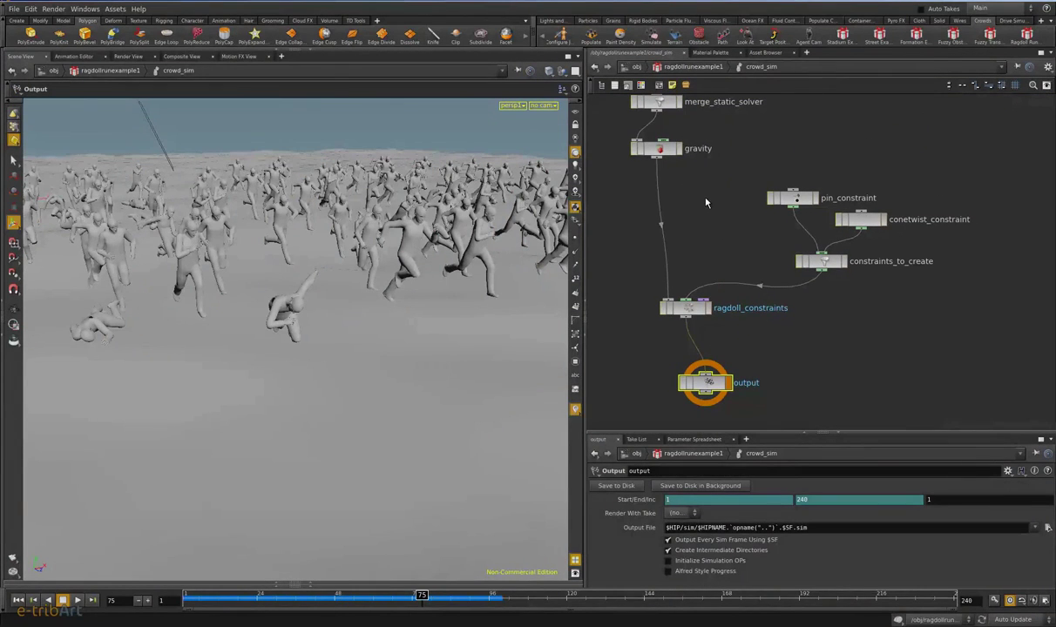
scroll(715, 253, "down", 2)
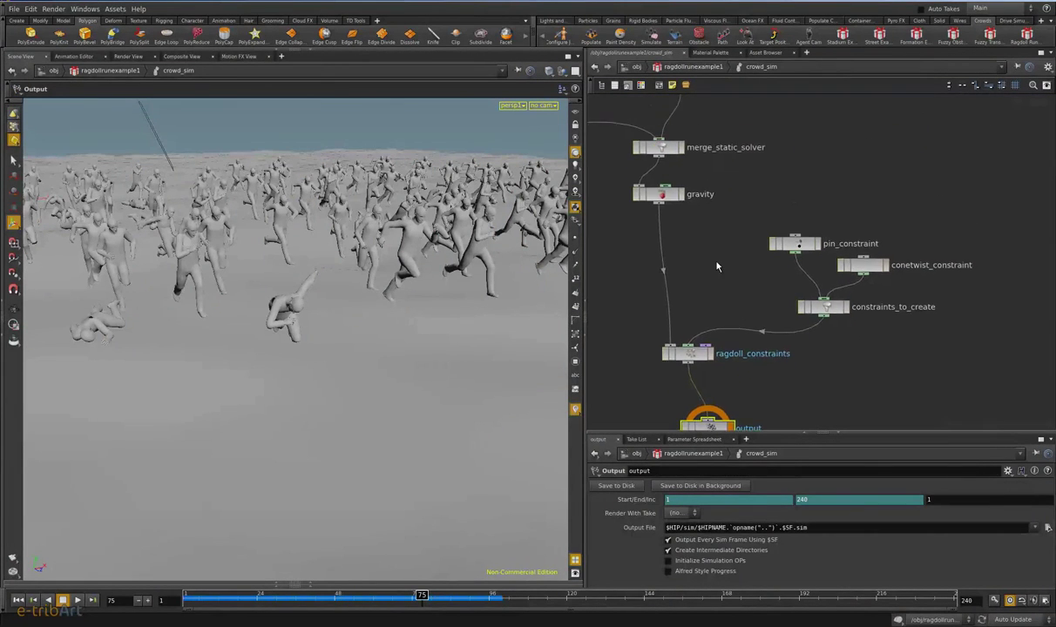
scroll(750, 279, "down", 3)
scroll(765, 294, "down", 3)
scroll(793, 261, "up", 2)
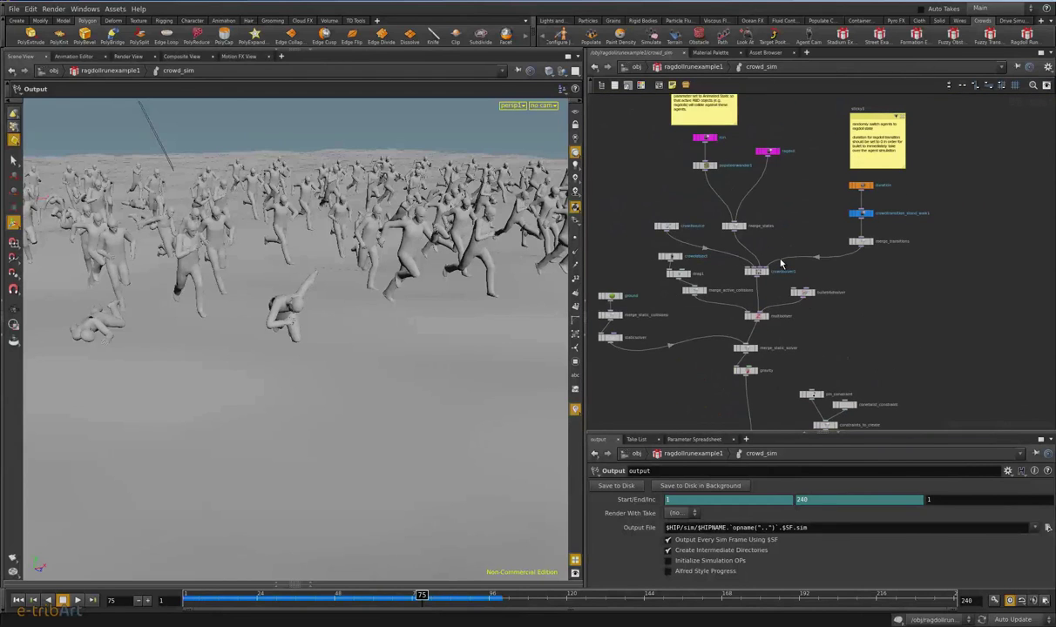
scroll(795, 279, "up", 1)
scroll(727, 236, "down", 2)
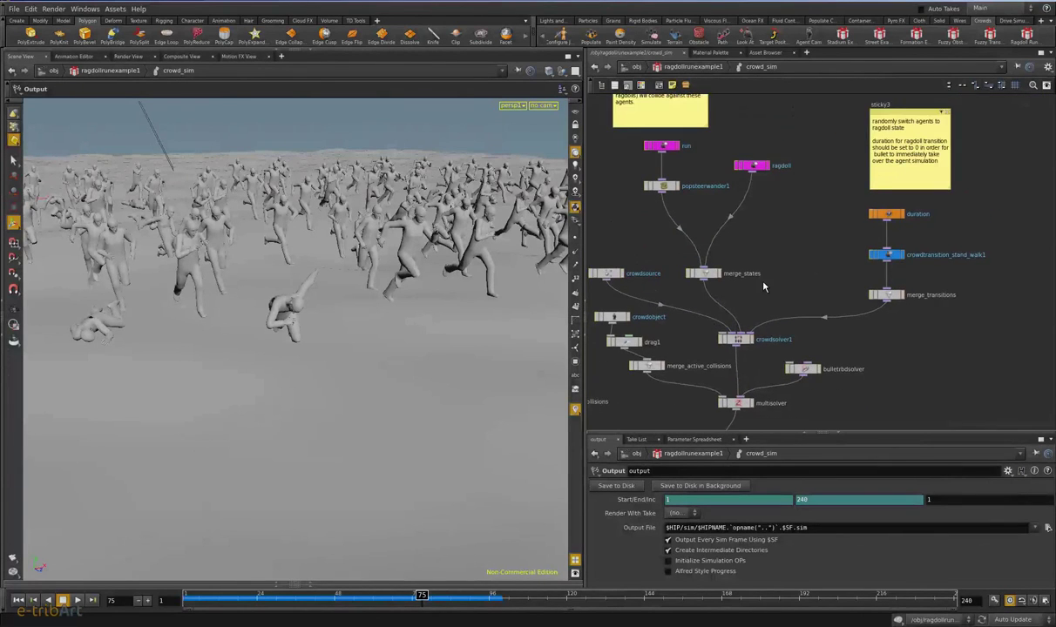
scroll(766, 235, "up", 1)
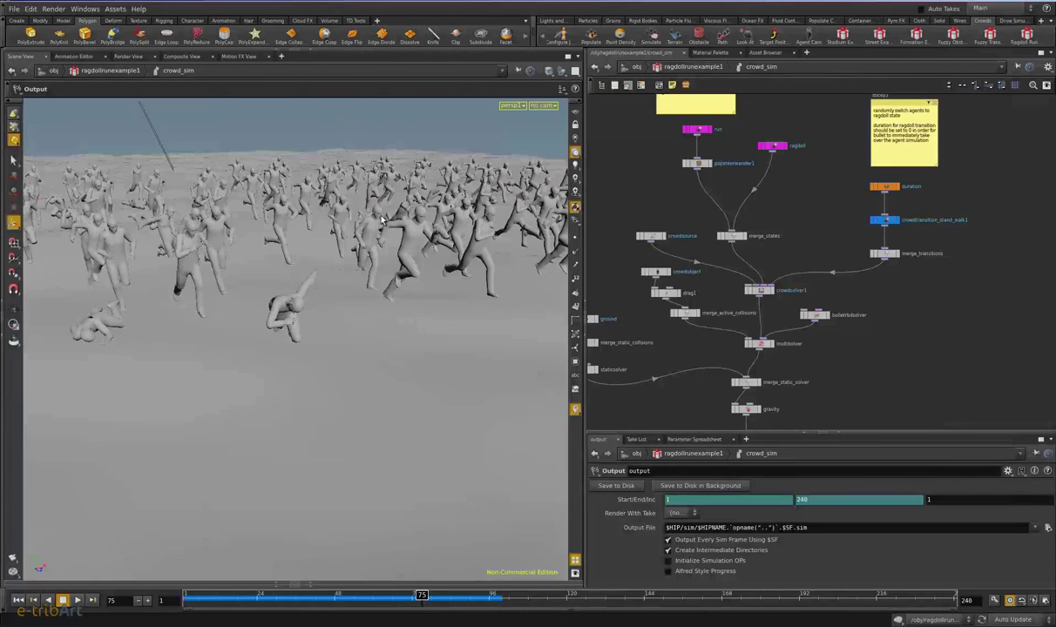
scroll(890, 324, "down", 5)
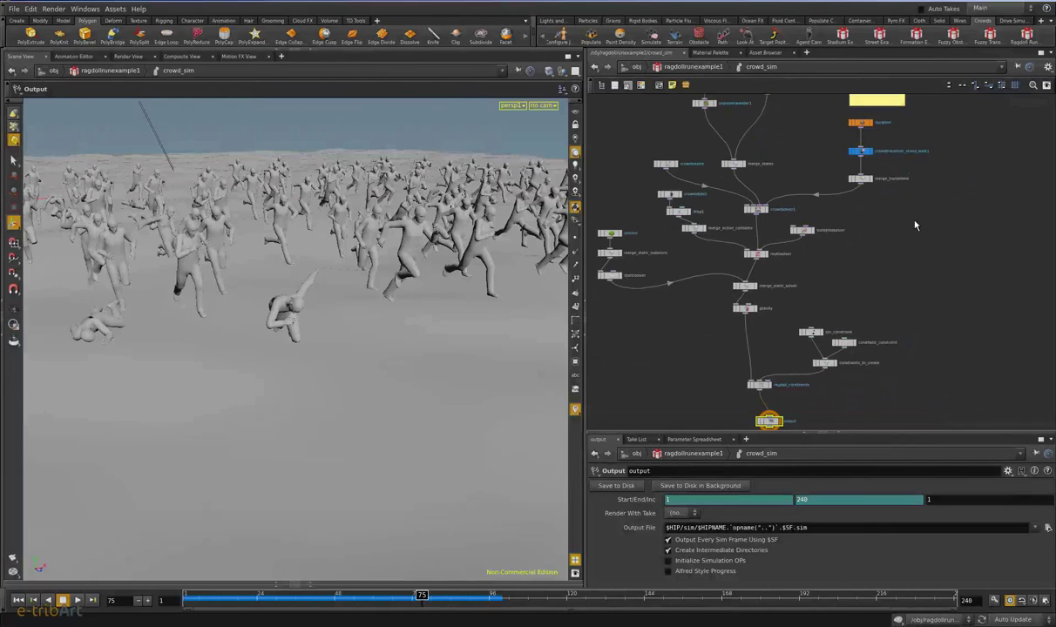
Step: View crowd_sim's top notes, then return to ragdollrunexample1 and replay the crowd from frame 1
middle_click_drag(916, 223, 874, 291)
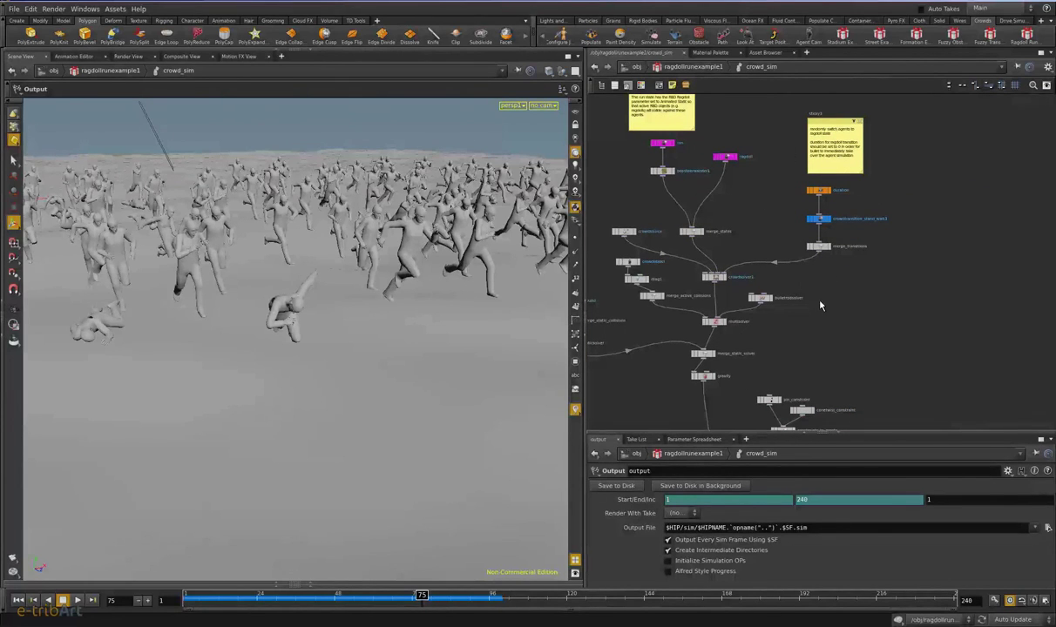
middle_click_drag(818, 301, 875, 292)
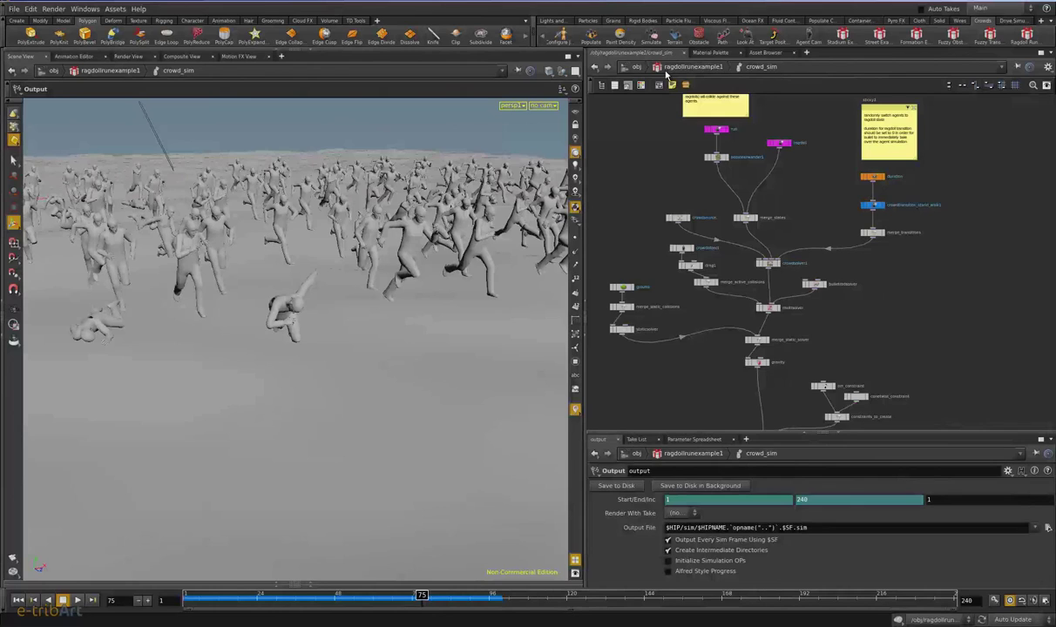
key("u")
left_click(234, 596)
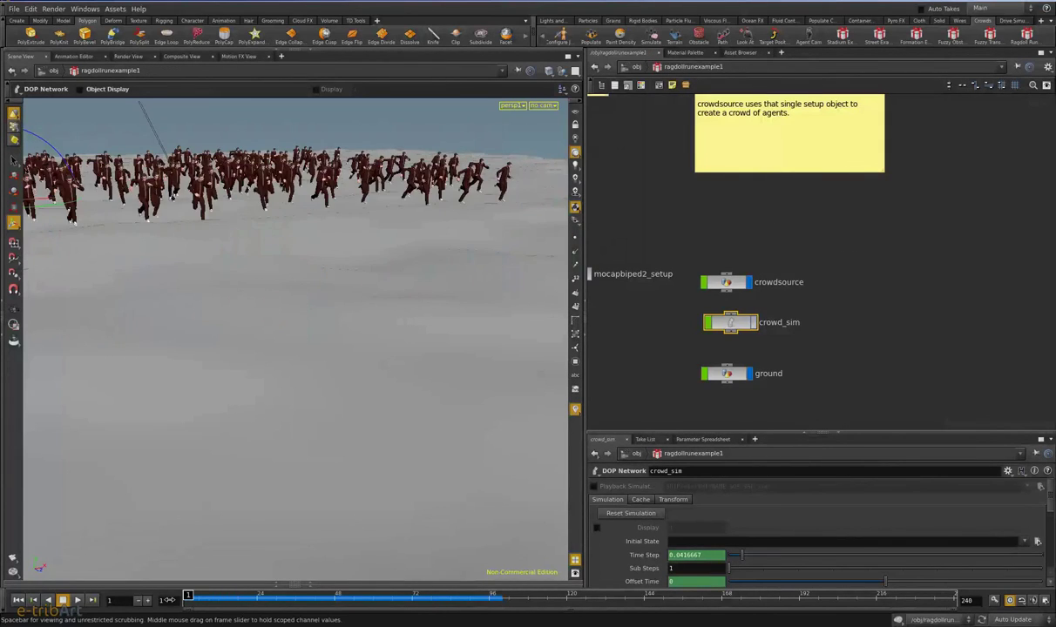